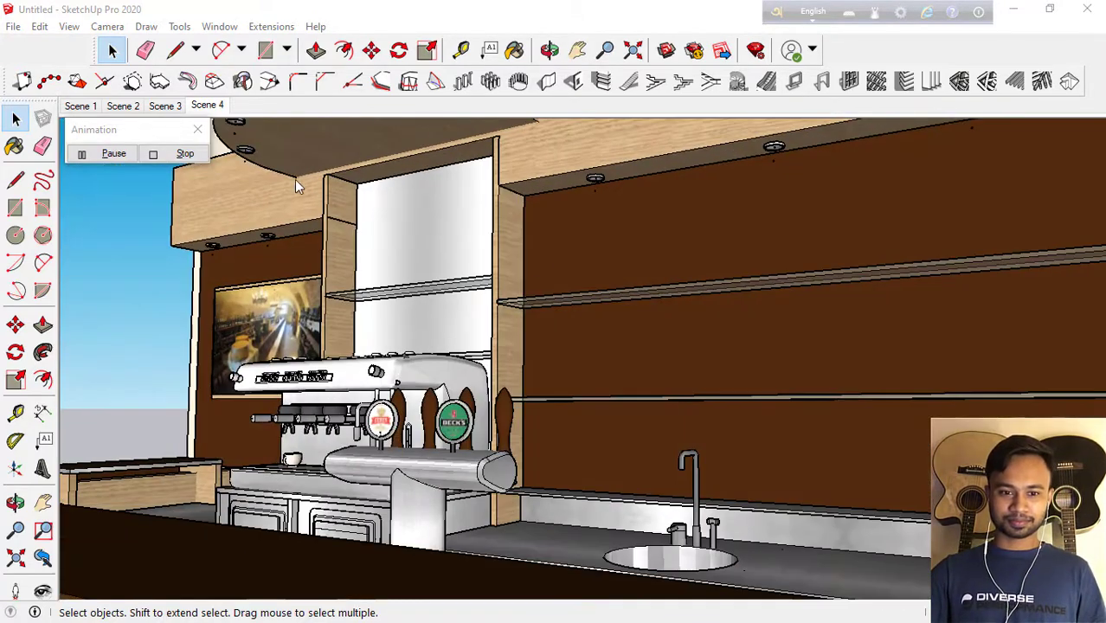
# Switch to the Orbit tool to stop the animation, leaving Scene 1 showing
pyautogui.press('o')
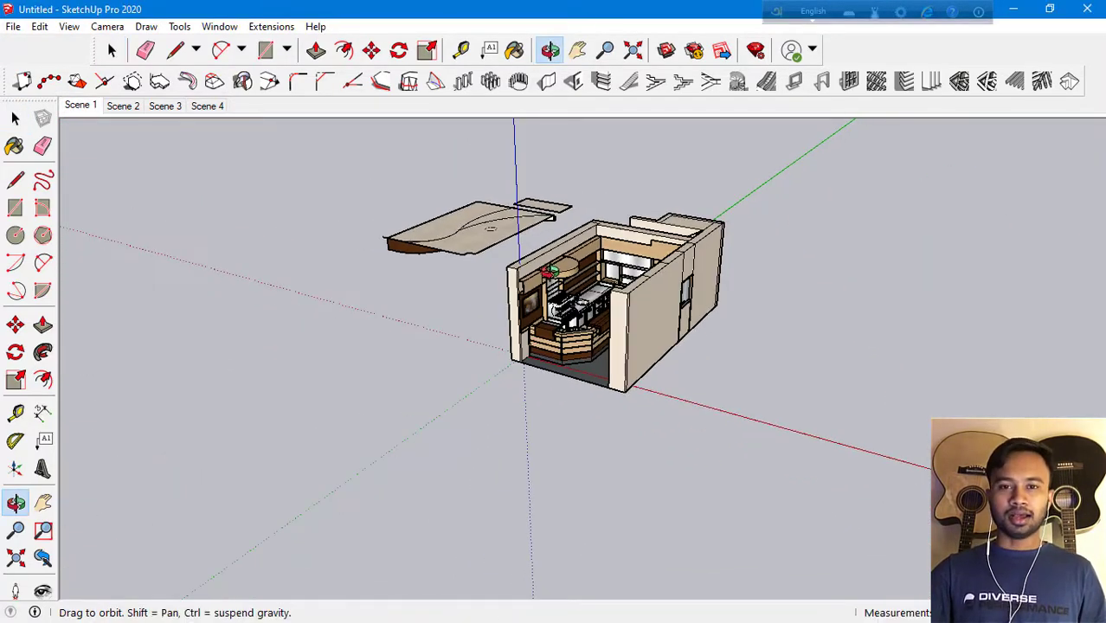
pyautogui.scroll(-2, 558, 270)
pyautogui.scroll(-1, 506, 252)
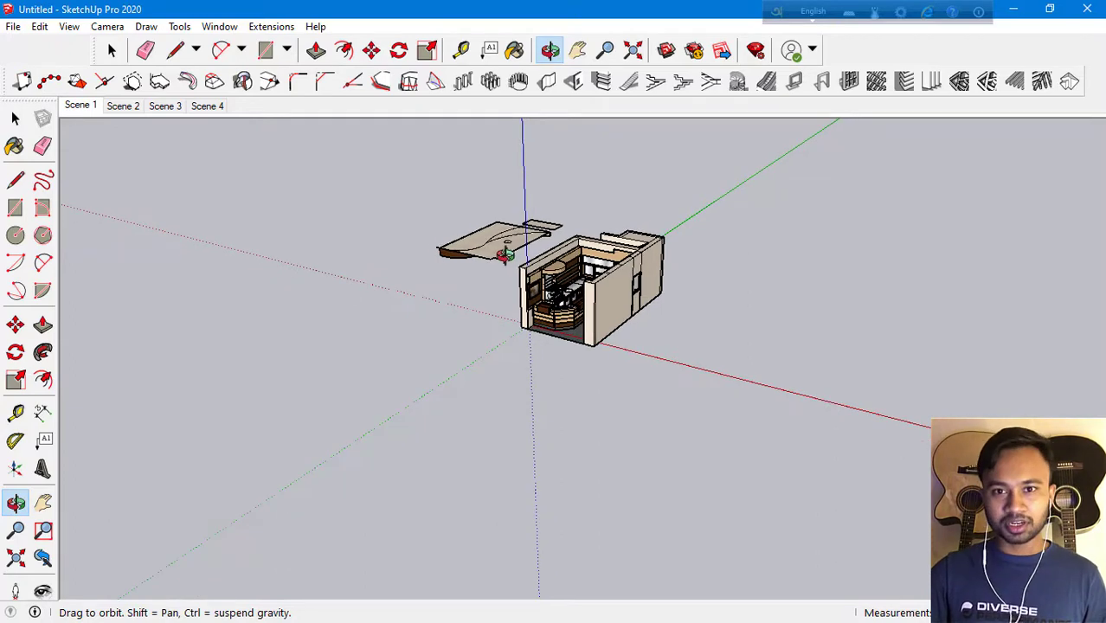
pyautogui.scroll(-1, 500, 262)
pyautogui.scroll(1, 501, 261)
pyautogui.scroll(1, 480, 266)
pyautogui.scroll(1, 458, 271)
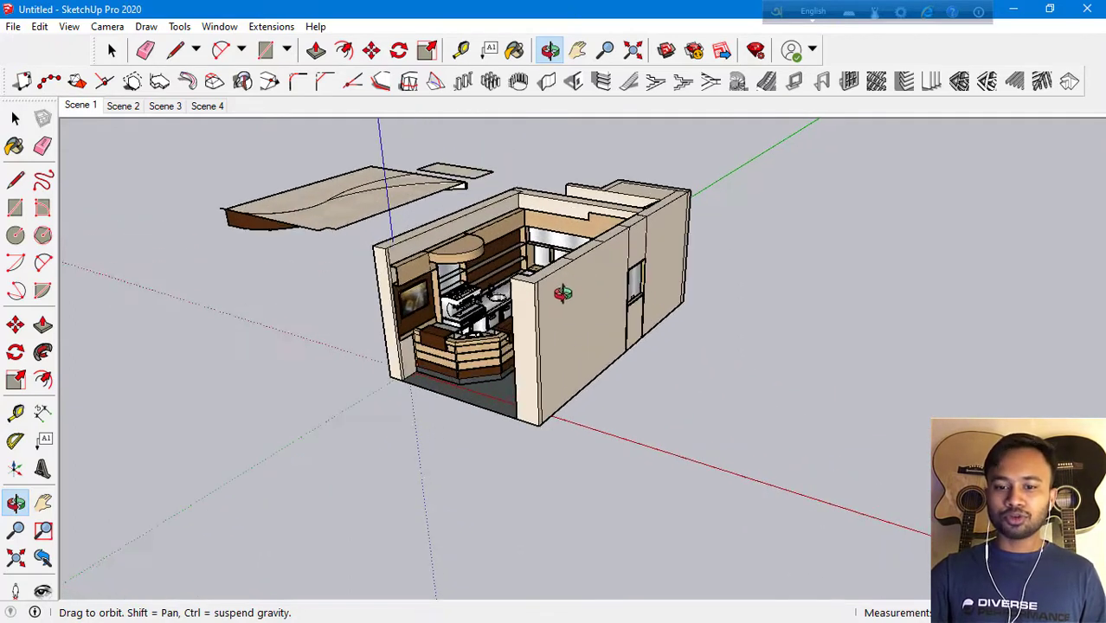
pyautogui.scroll(1, 440, 276)
pyautogui.scroll(-1, 440, 279)
pyautogui.scroll(-1, 439, 279)
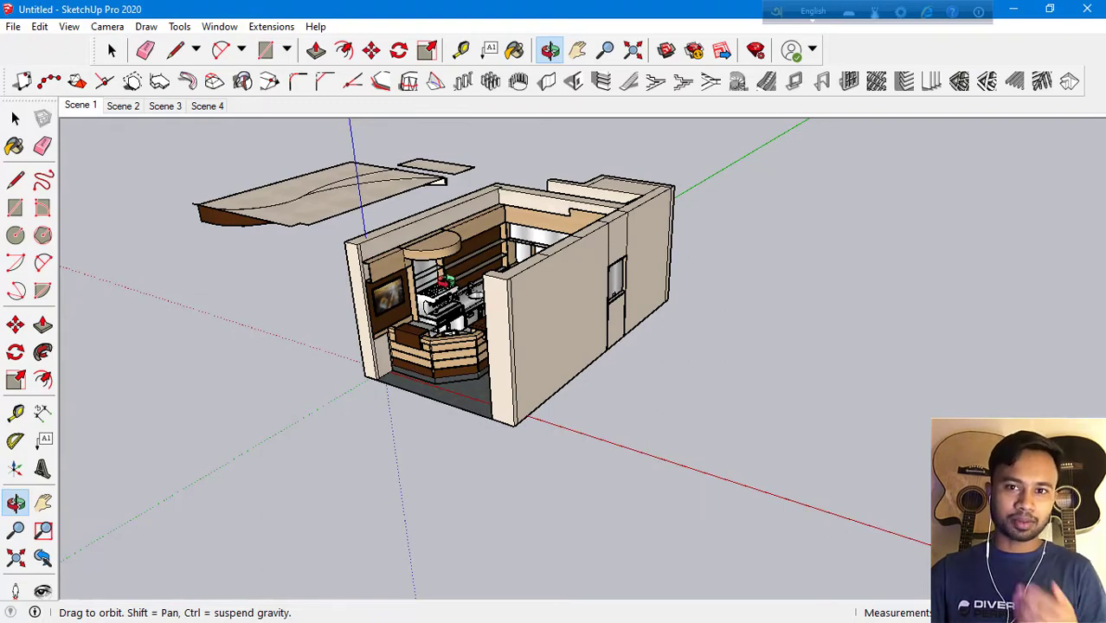
pyautogui.scroll(-2, 450, 279)
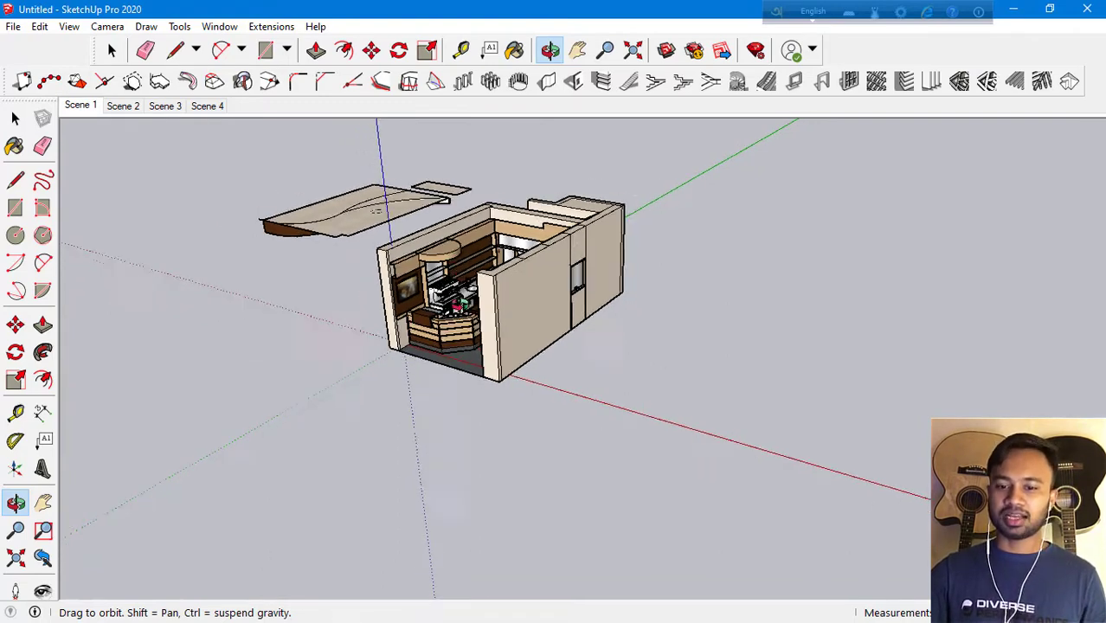
pyautogui.scroll(-1, 311, 329)
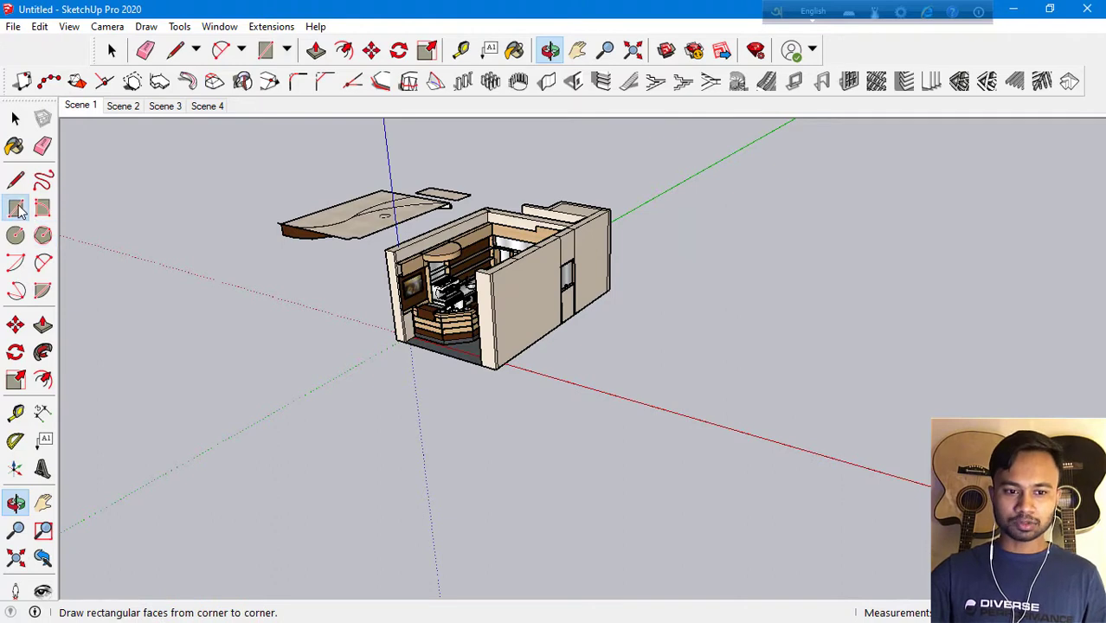
# Draw a rectangle on the ground right of the bar model and select its face
pyautogui.click(15, 208)
pyautogui.scroll(-1, 205, 230)
pyautogui.click(632, 356)
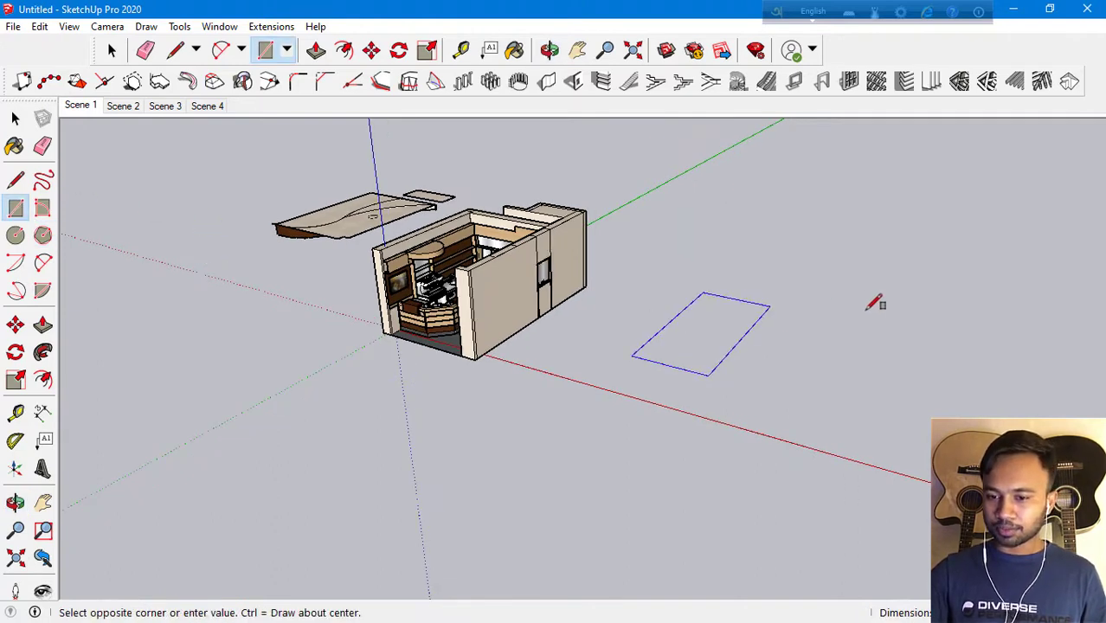
pyautogui.click(949, 302)
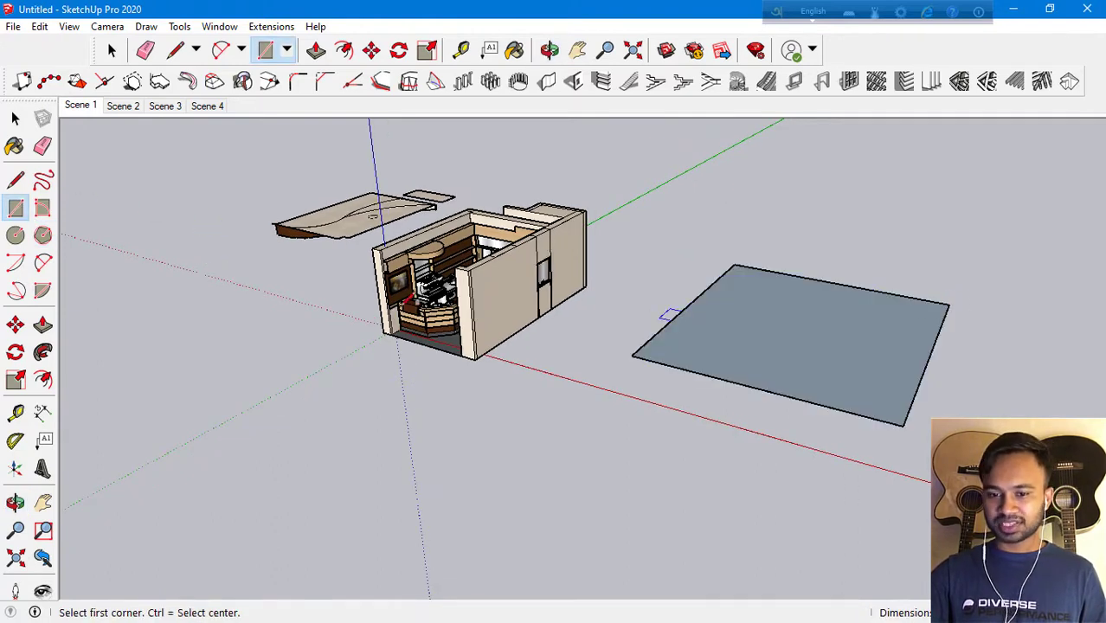
pyautogui.scroll(-1, 351, 307)
pyautogui.press('space')
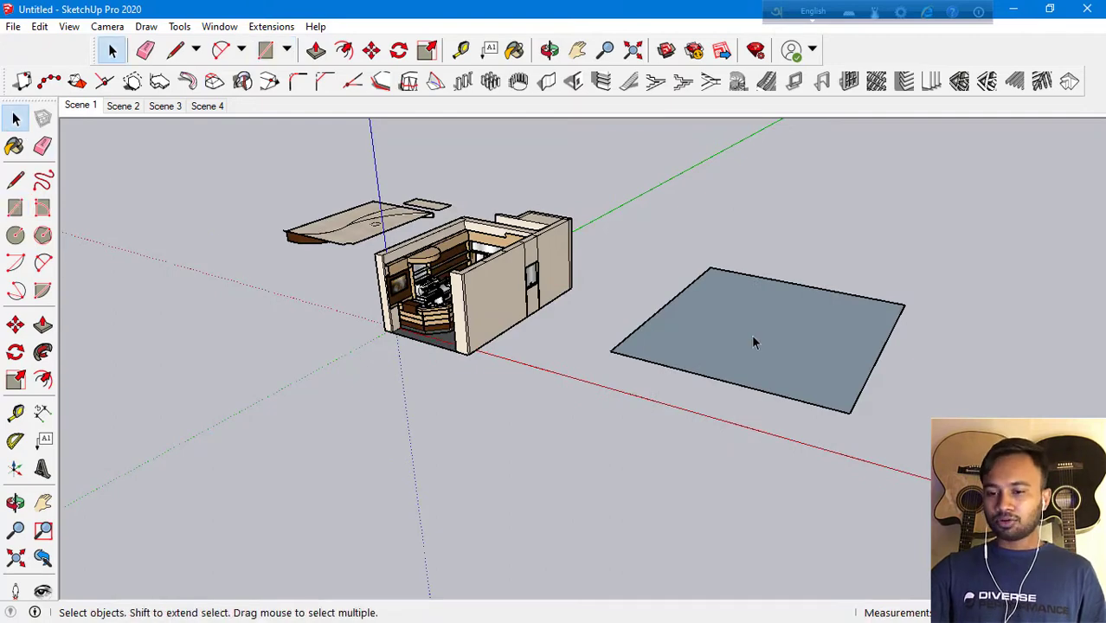
pyautogui.click(753, 342)
pyautogui.scroll(3, 862, 304)
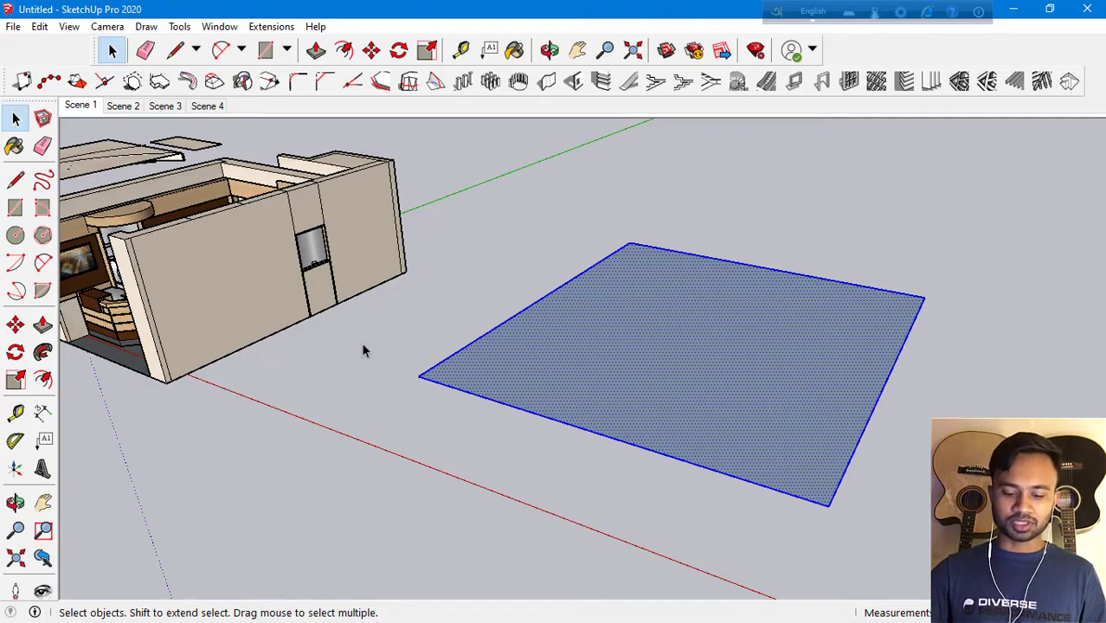
pyautogui.moveTo(390, 353); pyautogui.dragTo(369, 380, button='middle')
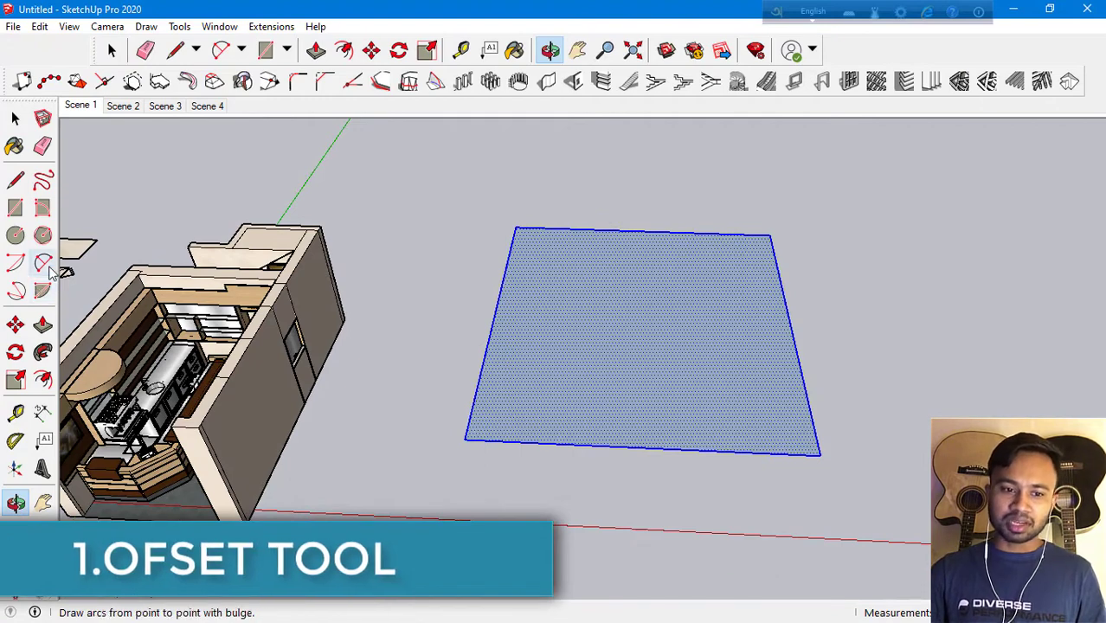
# Offset the rectangle's edges slightly inward from its top edge to form a narrow border strip
pyautogui.click(43, 379)
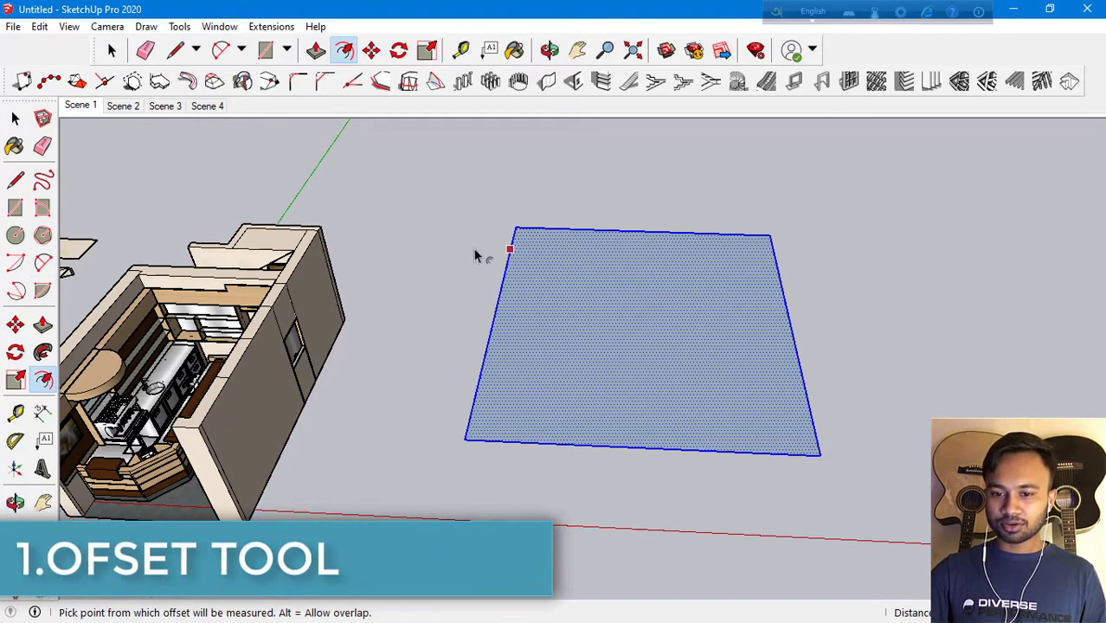
pyautogui.click(103, 160)
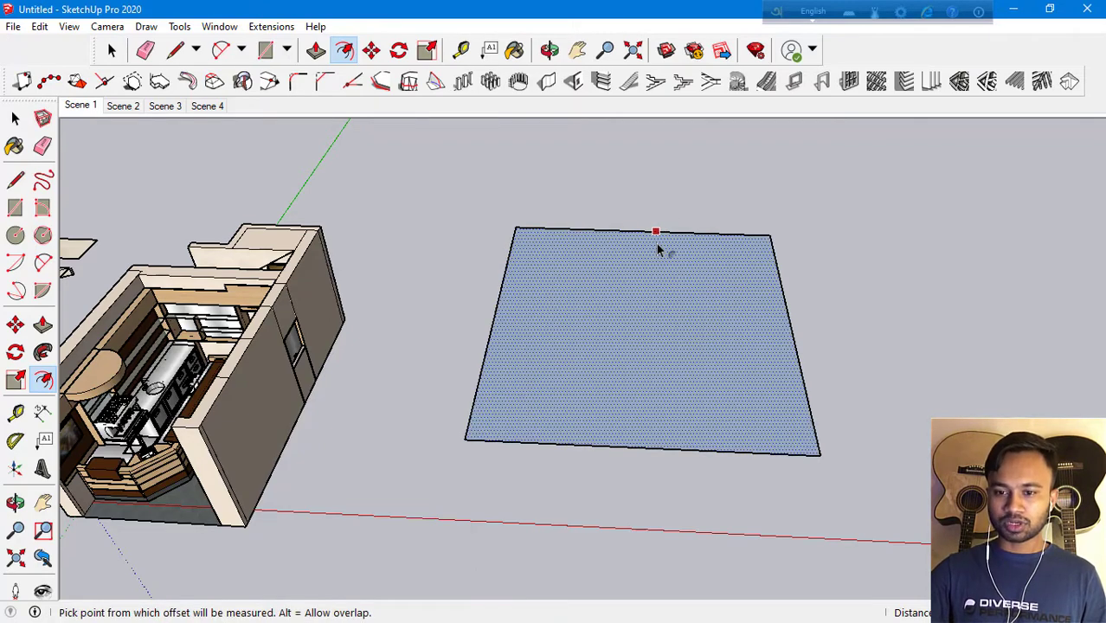
pyautogui.click(658, 249)
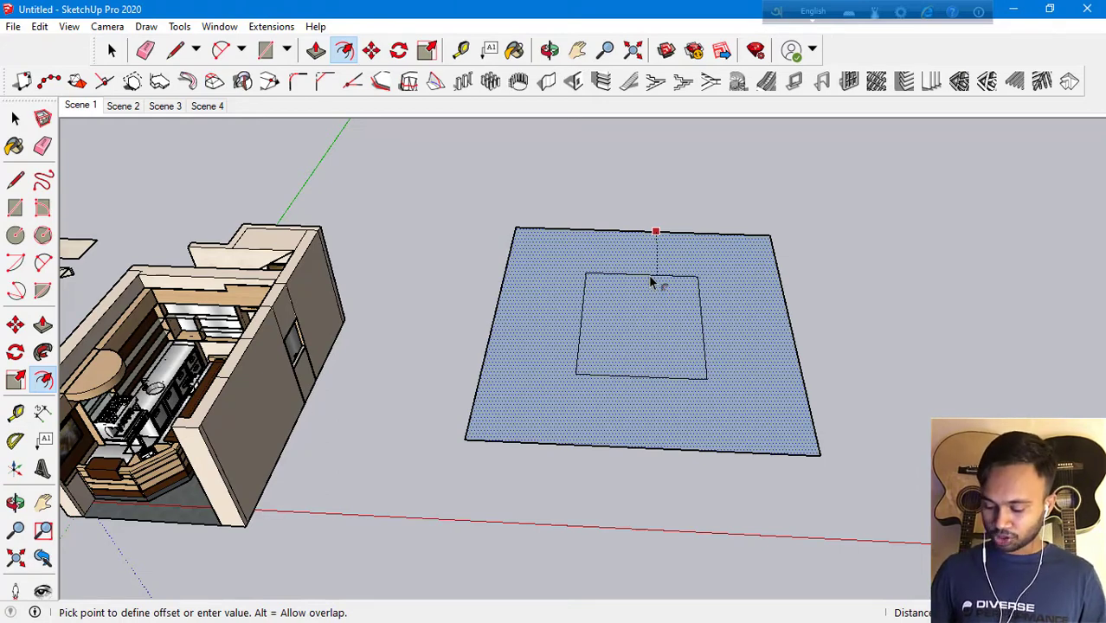
pyautogui.press('Return')
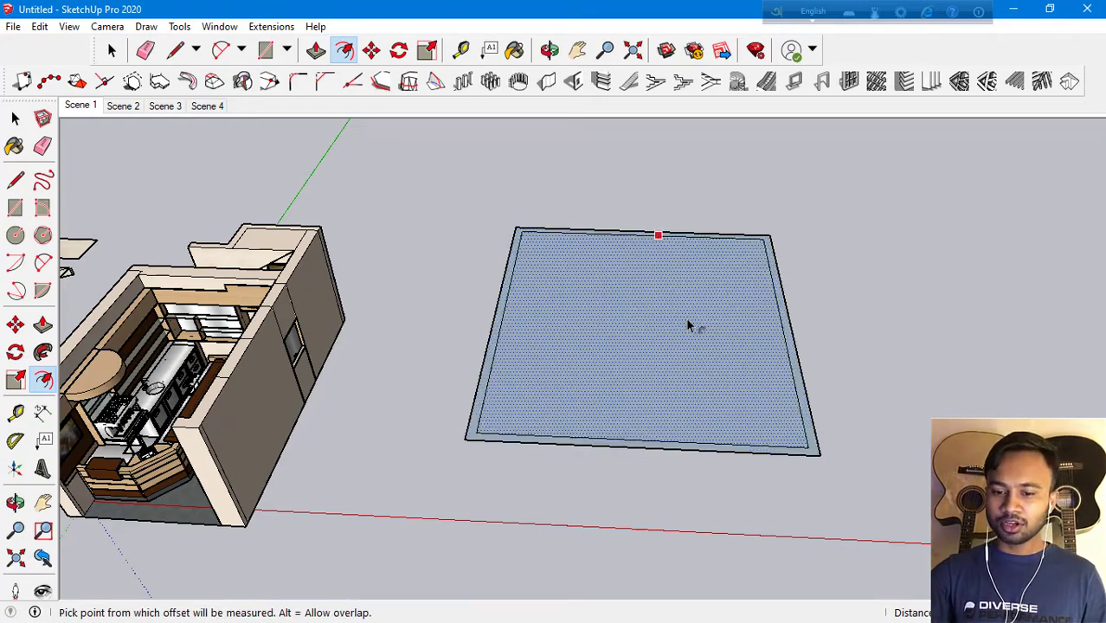
pyautogui.moveTo(691, 324)
pyautogui.mouseDown(button='middle')
pyautogui.moveTo(807, 527)
pyautogui.moveTo(834, 331)
pyautogui.mouseUp(button='middle')
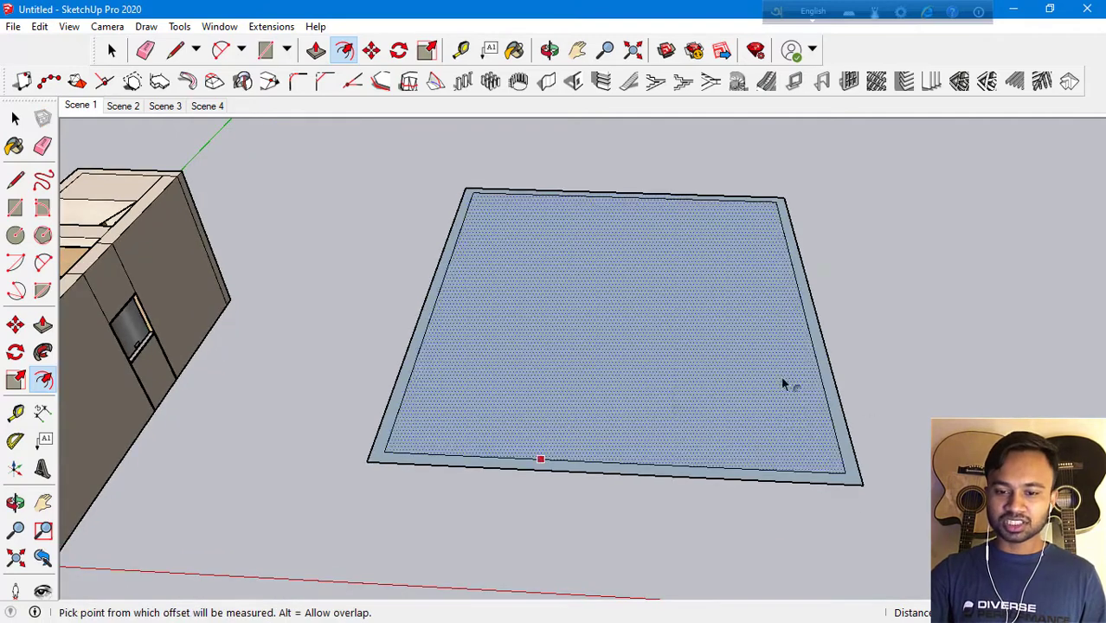
# Push/Pull the border strip up by 2, twice, to raise the box walls
pyautogui.press('p')
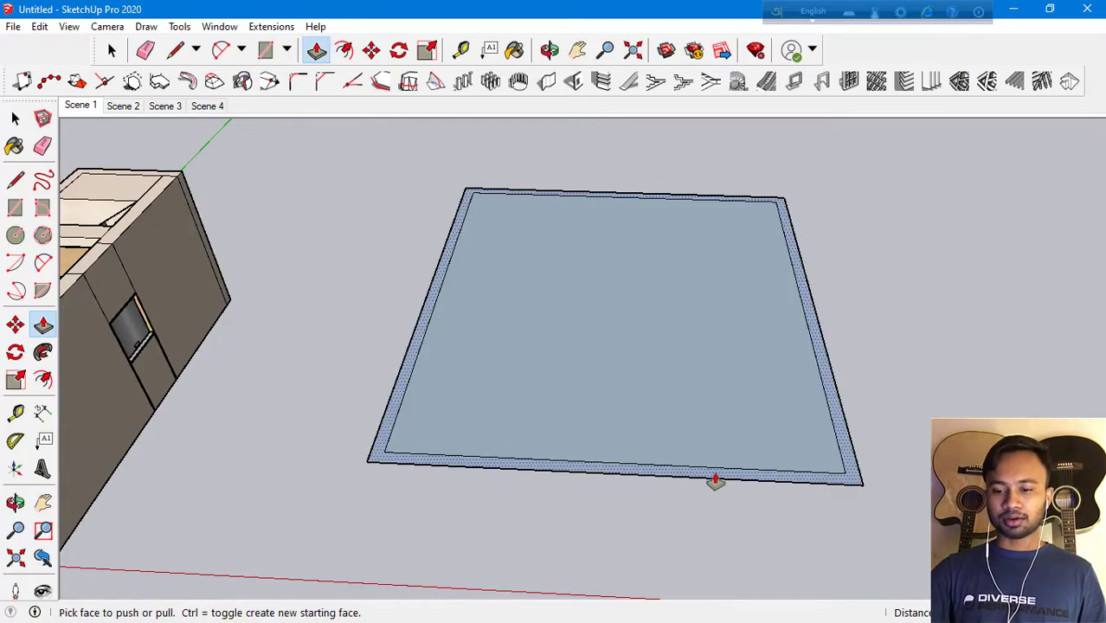
pyautogui.click(715, 481)
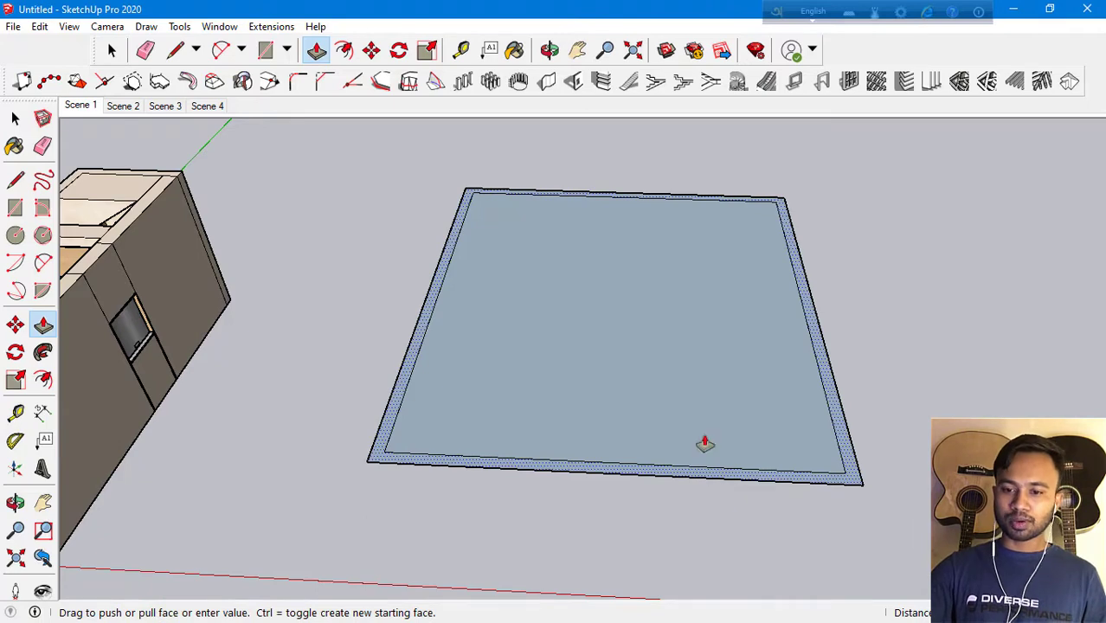
pyautogui.write('2')
pyautogui.press('Return')
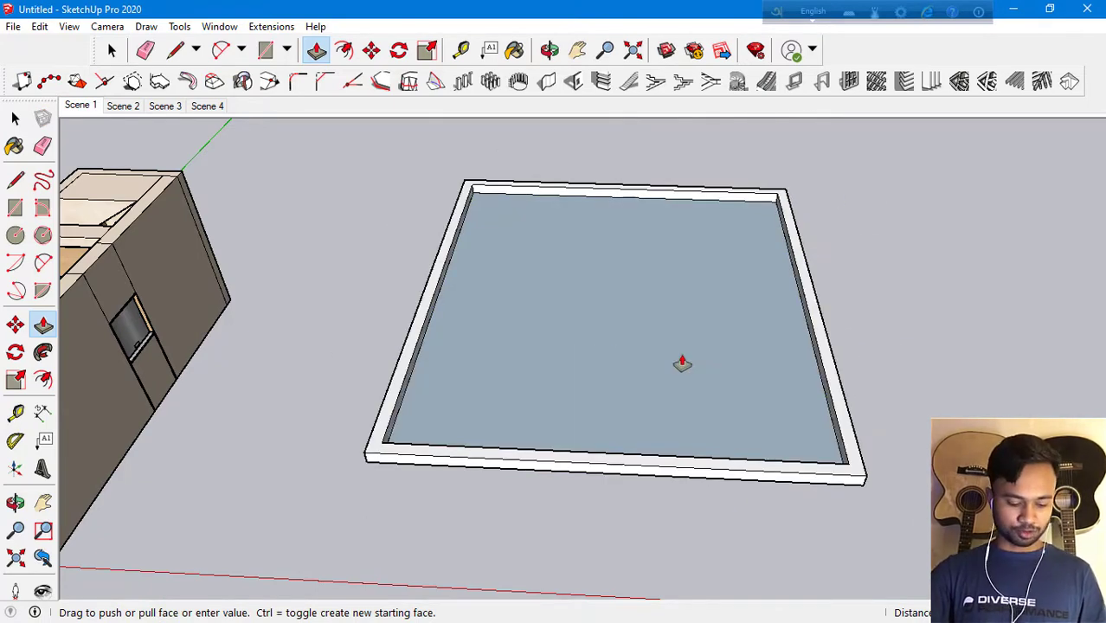
pyautogui.click(659, 476)
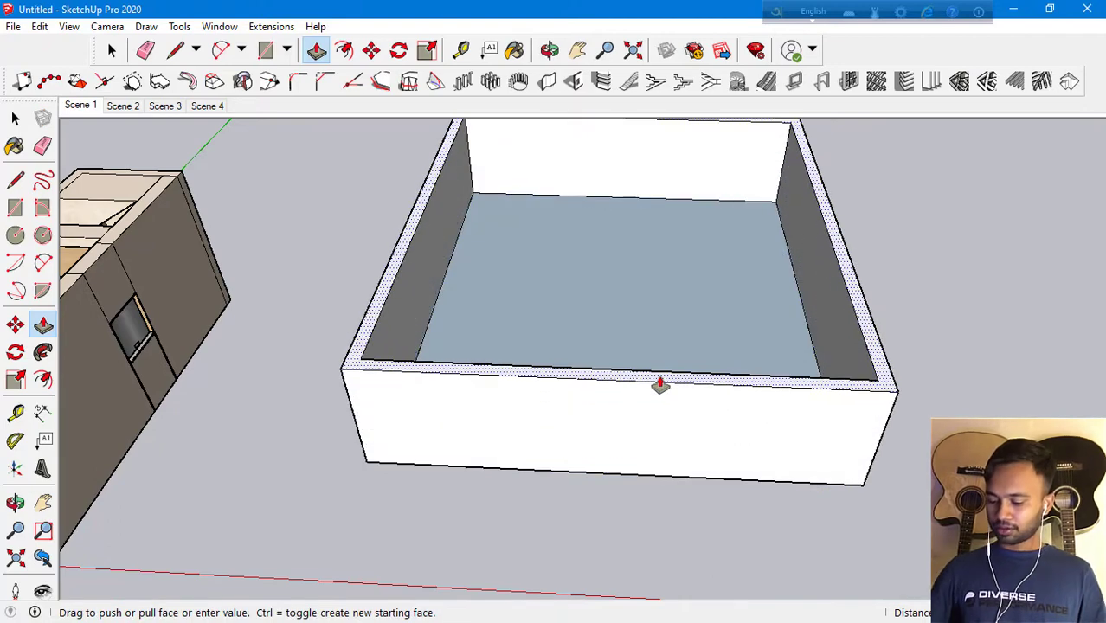
pyautogui.write('2')
pyautogui.press('Return')
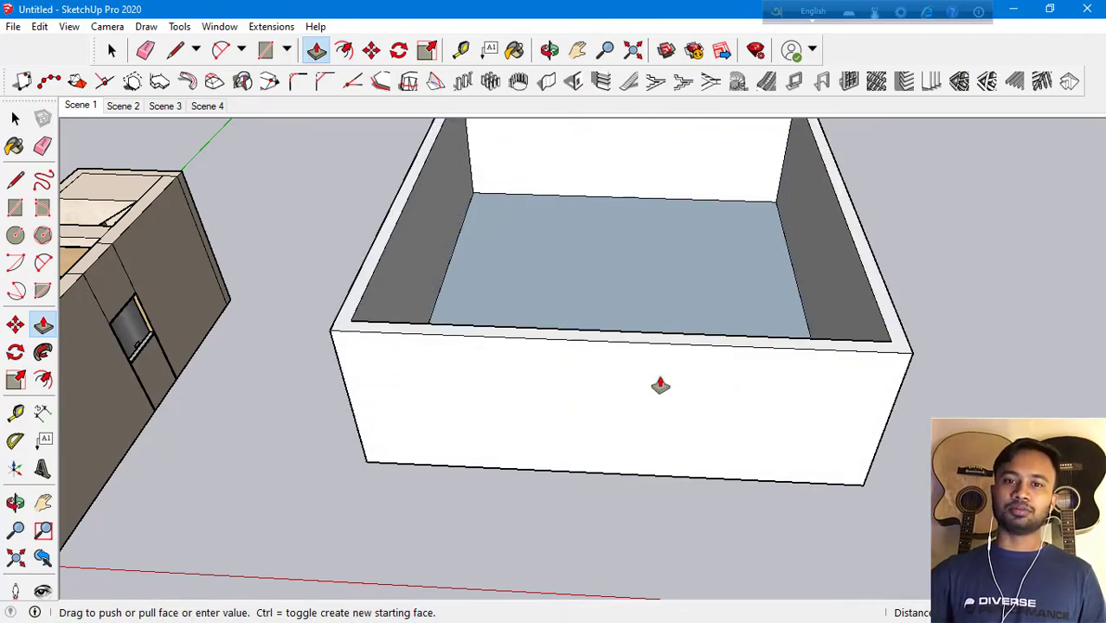
pyautogui.scroll(-3, 581, 287)
pyautogui.scroll(-3, 544, 279)
pyautogui.scroll(-2, 469, 384)
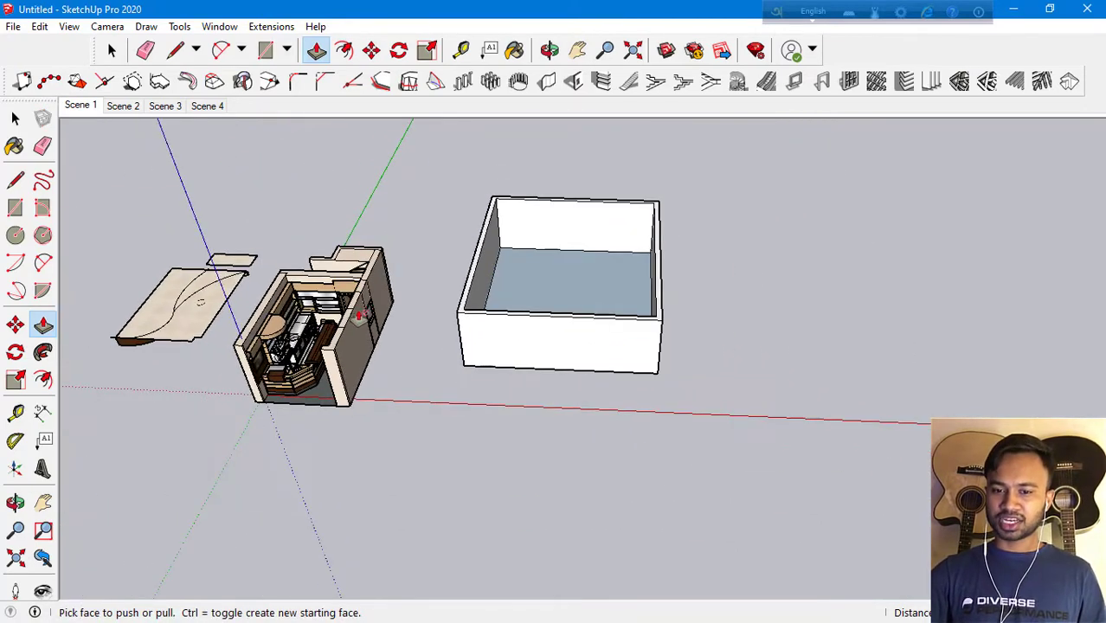
pyautogui.scroll(-2, 358, 316)
pyautogui.scroll(-1, 166, 362)
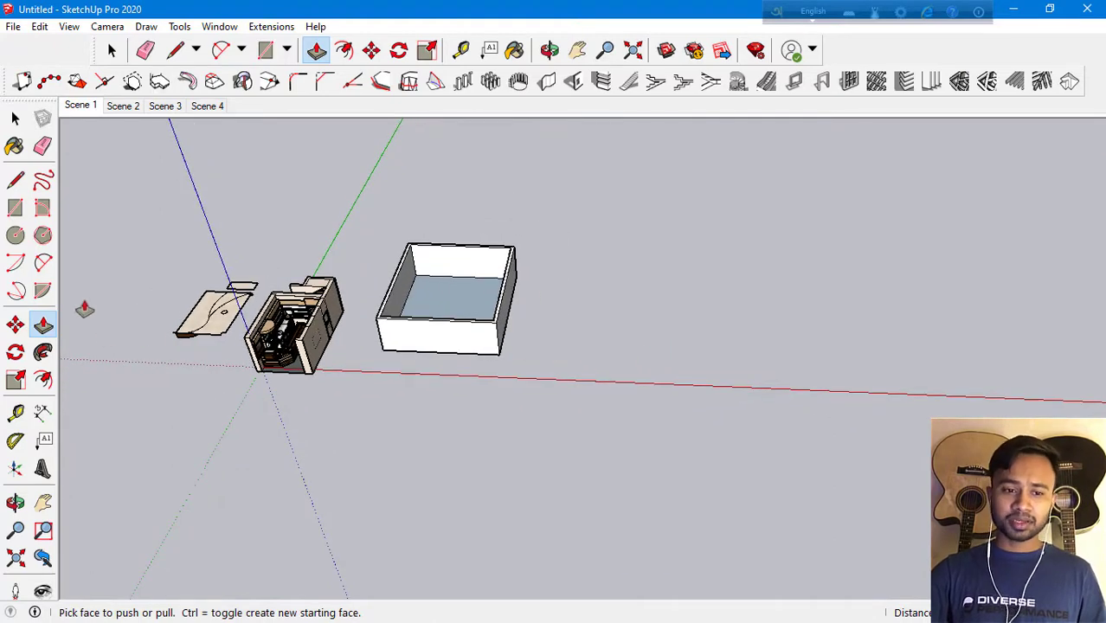
# Draw a second rectangular face beside the box
pyautogui.click(15, 208)
pyautogui.click(607, 257)
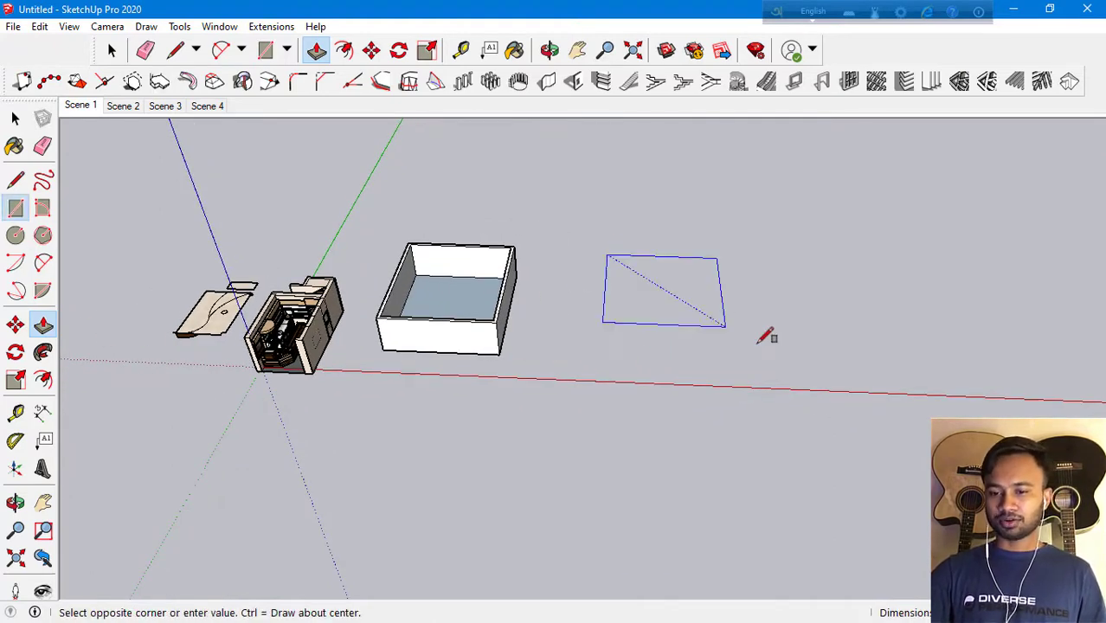
pyautogui.click(767, 345)
pyautogui.scroll(1, 765, 274)
pyautogui.scroll(1, 773, 304)
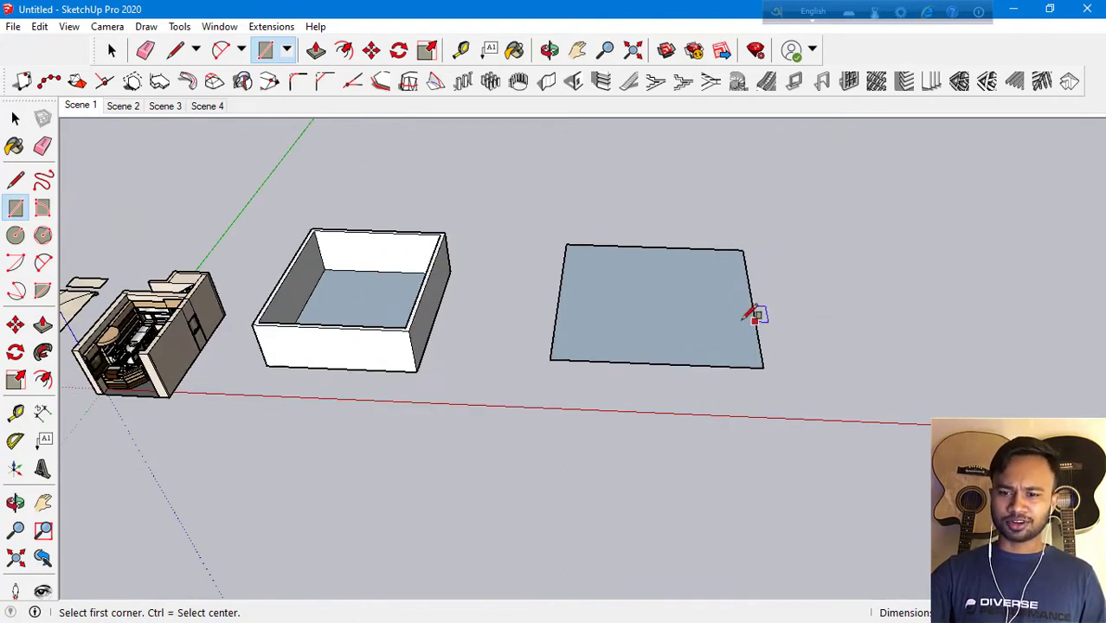
pyautogui.scroll(2, 778, 322)
pyautogui.scroll(-1, 407, 332)
# Start a line from the new face's lower-right corner with the Line tool
pyautogui.click(19, 180)
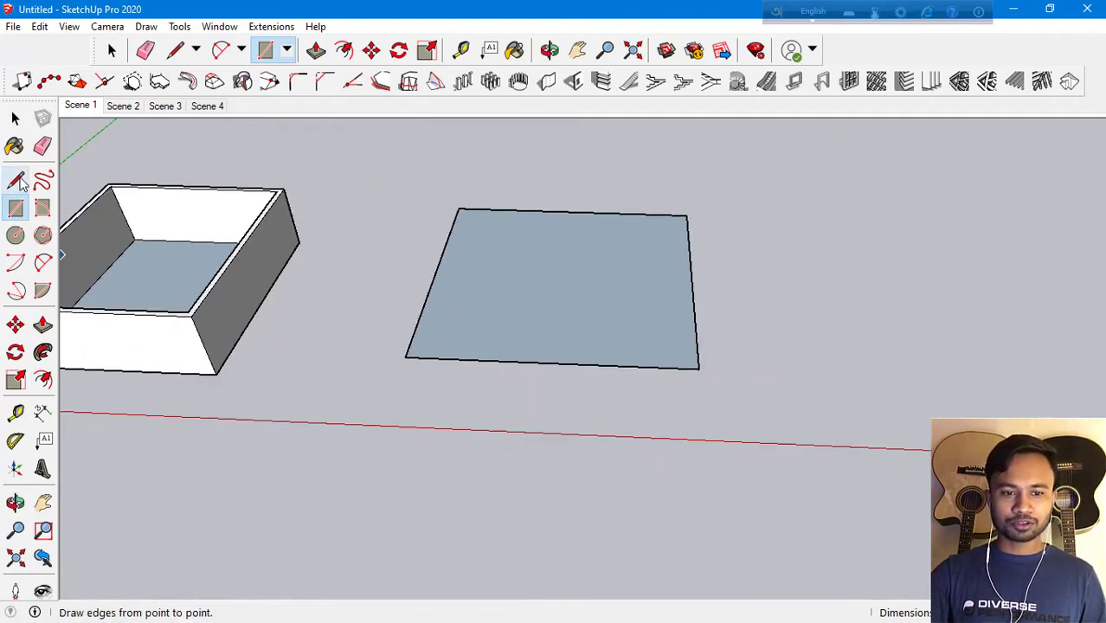
pyautogui.click(21, 177)
pyautogui.scroll(1, 738, 316)
pyautogui.scroll(1, 723, 346)
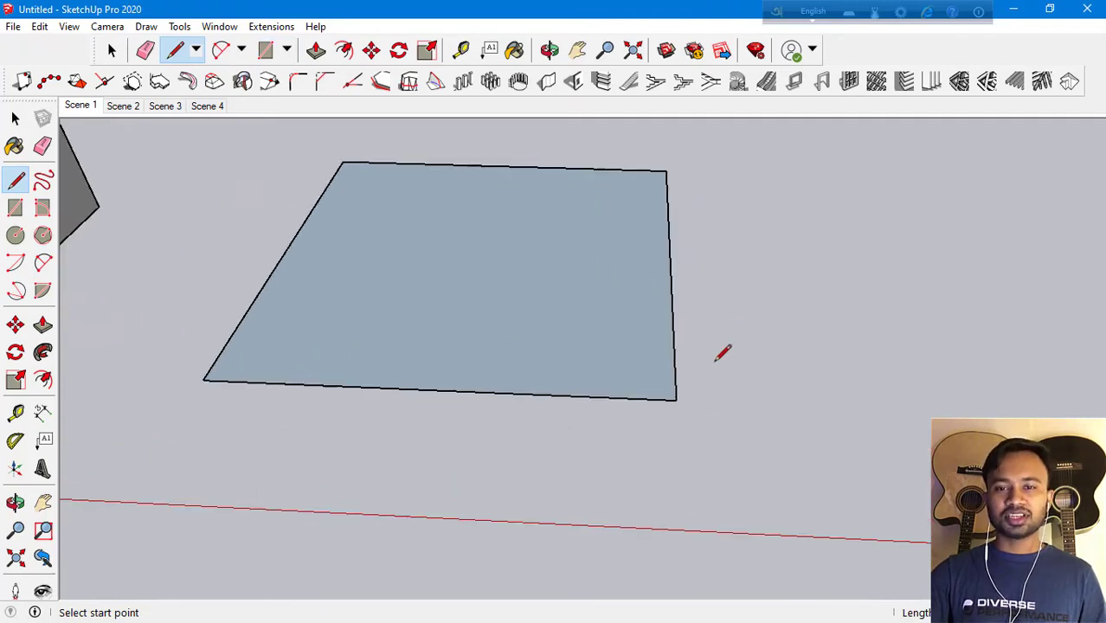
pyautogui.click(676, 399)
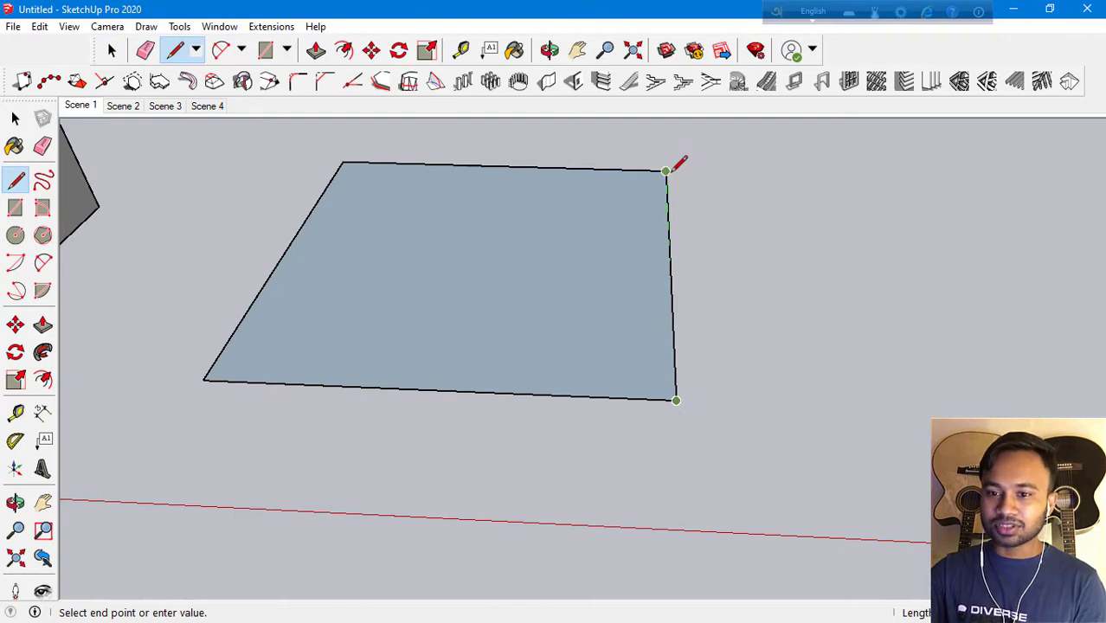
pyautogui.click(665, 170)
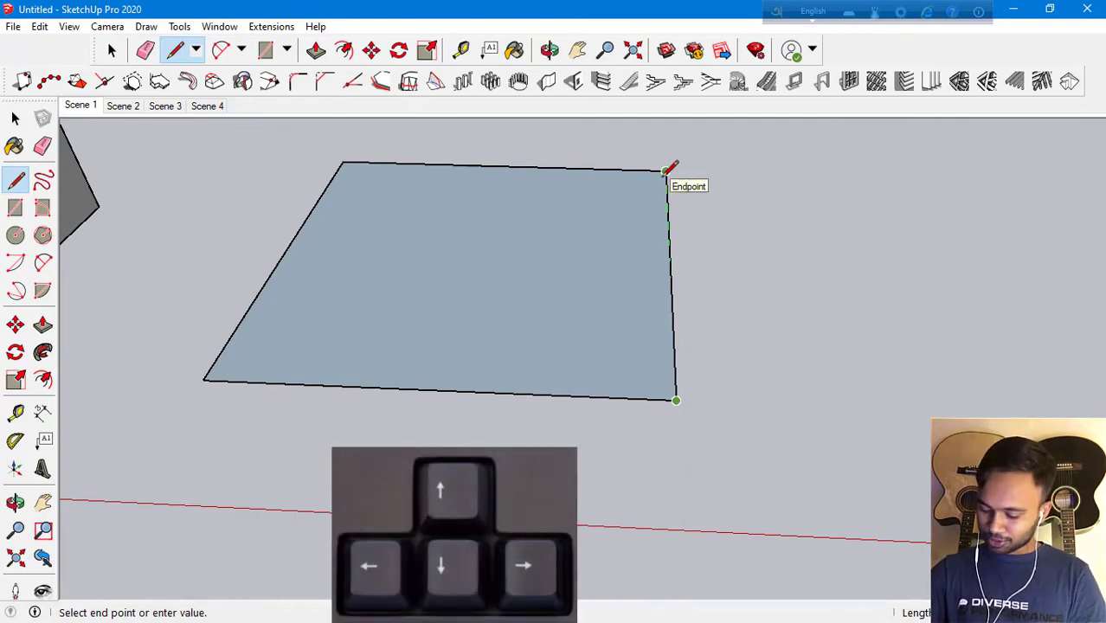
pyautogui.press('Up')
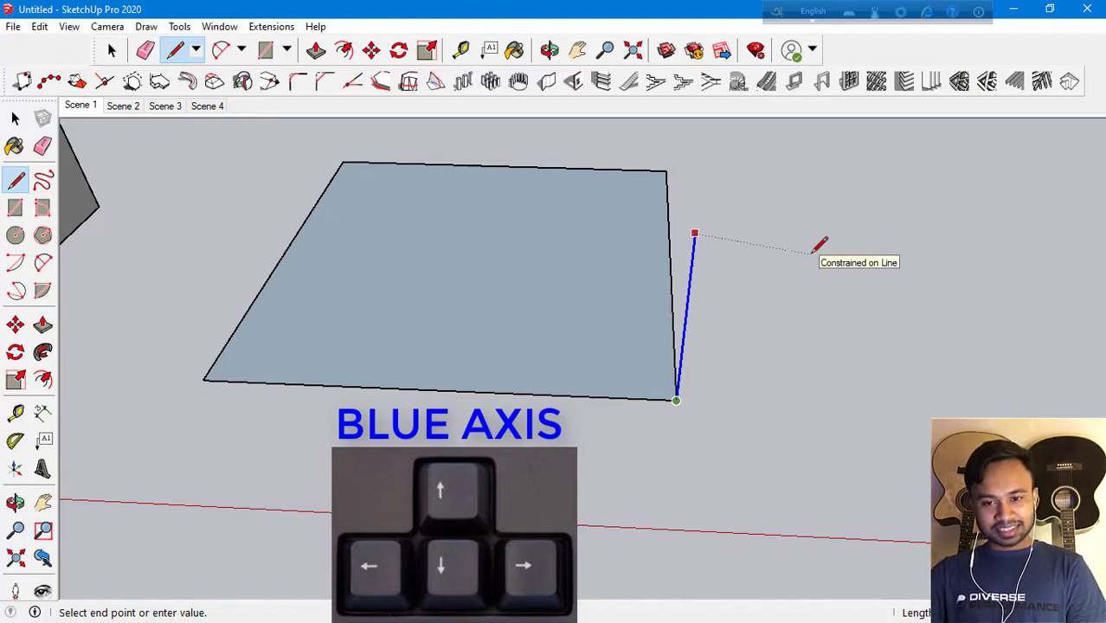
pyautogui.press('Right')
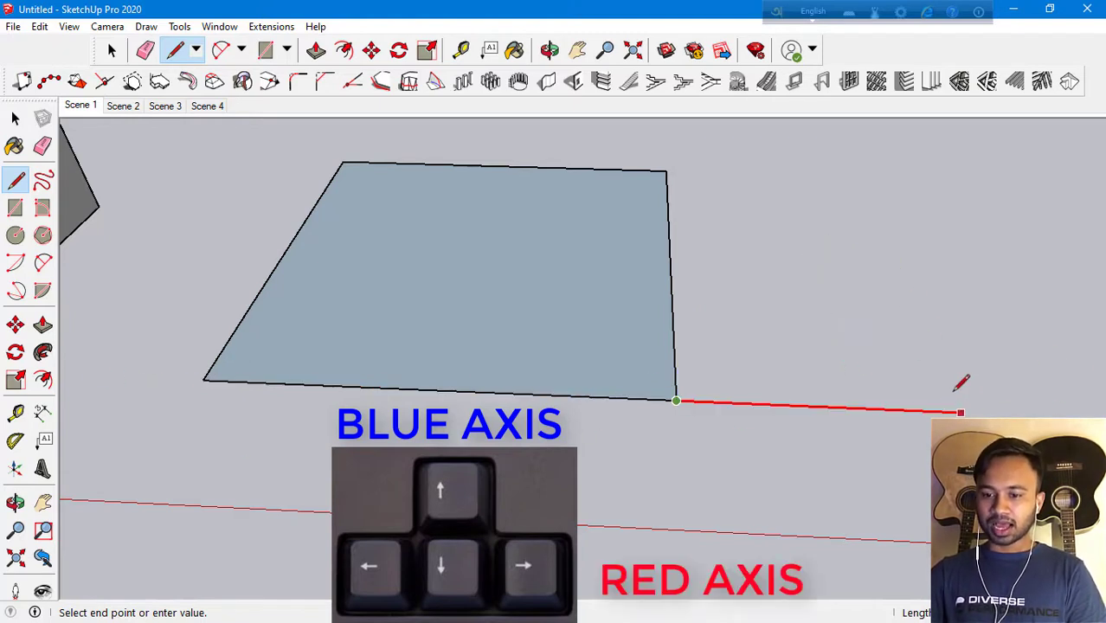
pyautogui.press('Left')
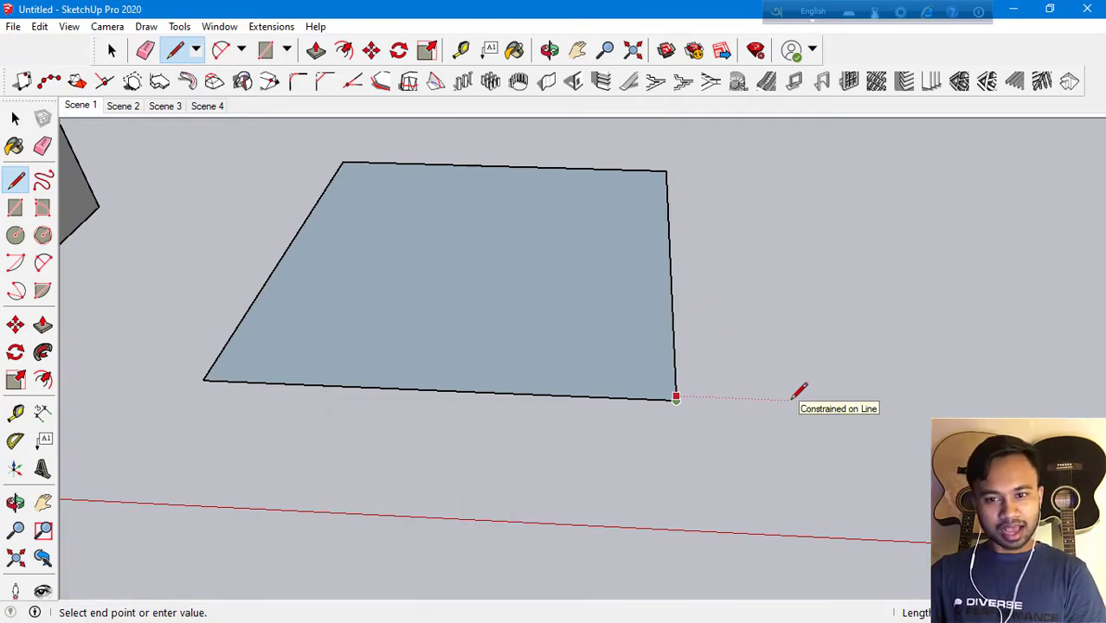
# Draw a short blue-axis edge at the corner and close the thin upright profile face
pyautogui.press('Up')
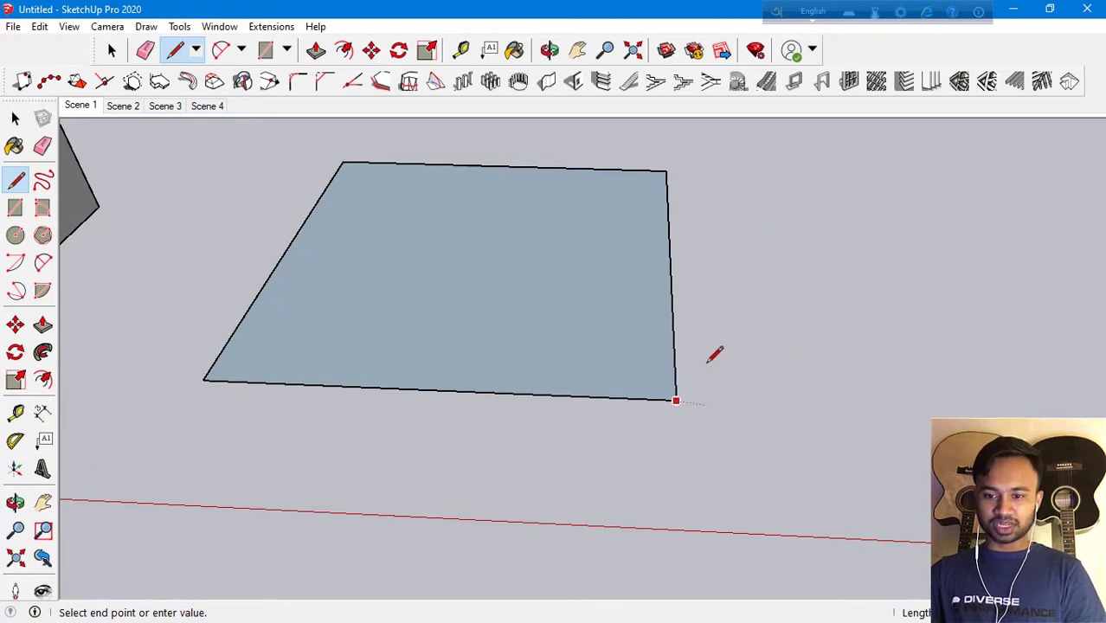
pyautogui.press('Right')
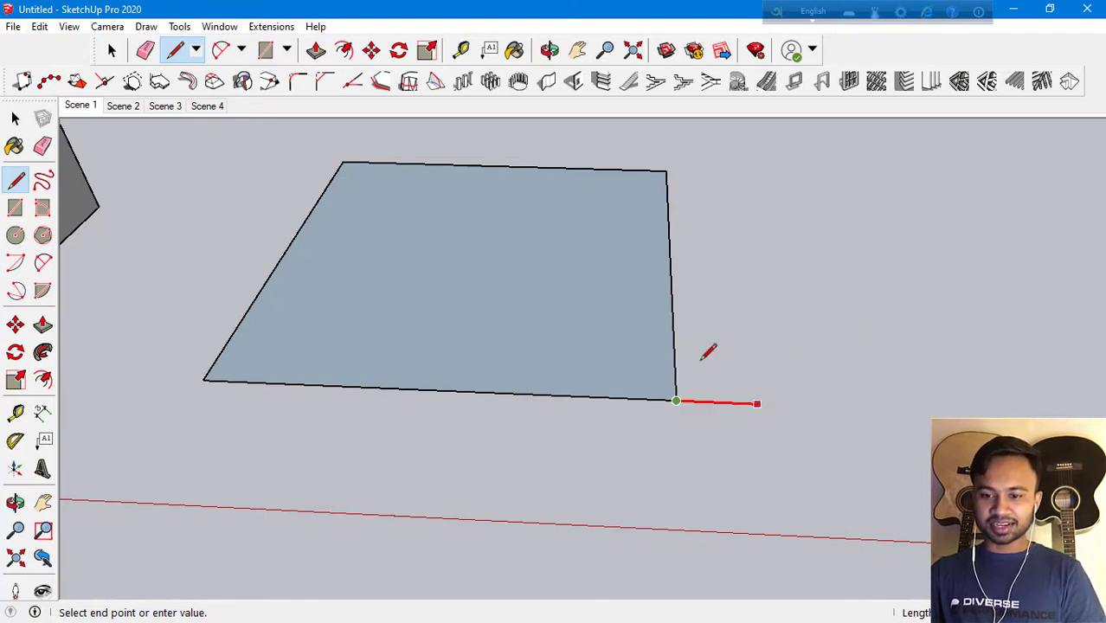
pyautogui.press('Left')
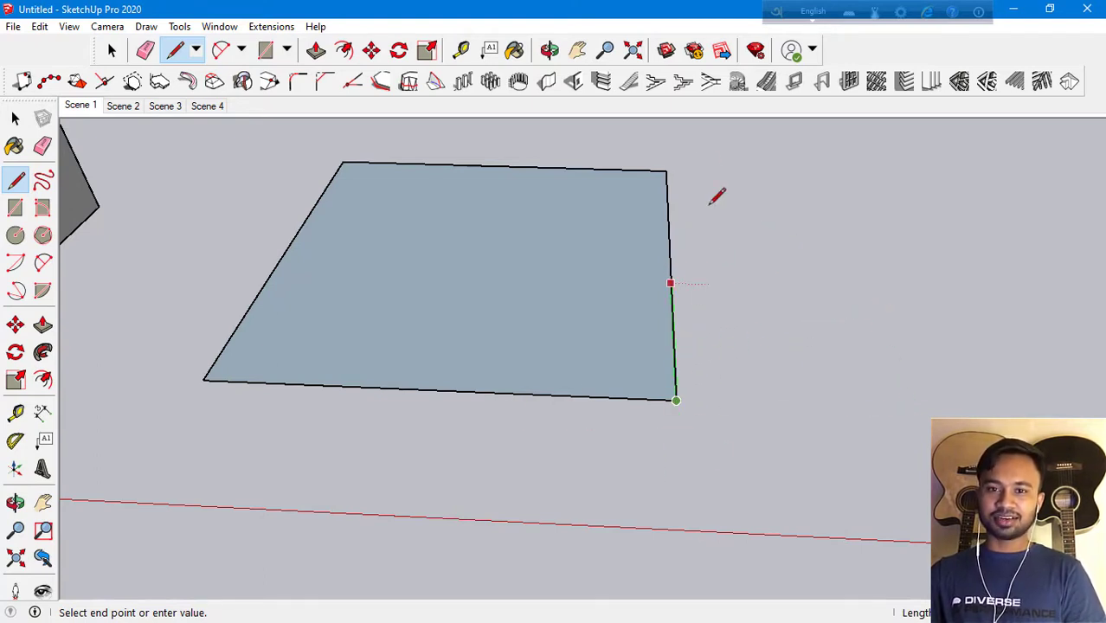
pyautogui.press('Up')
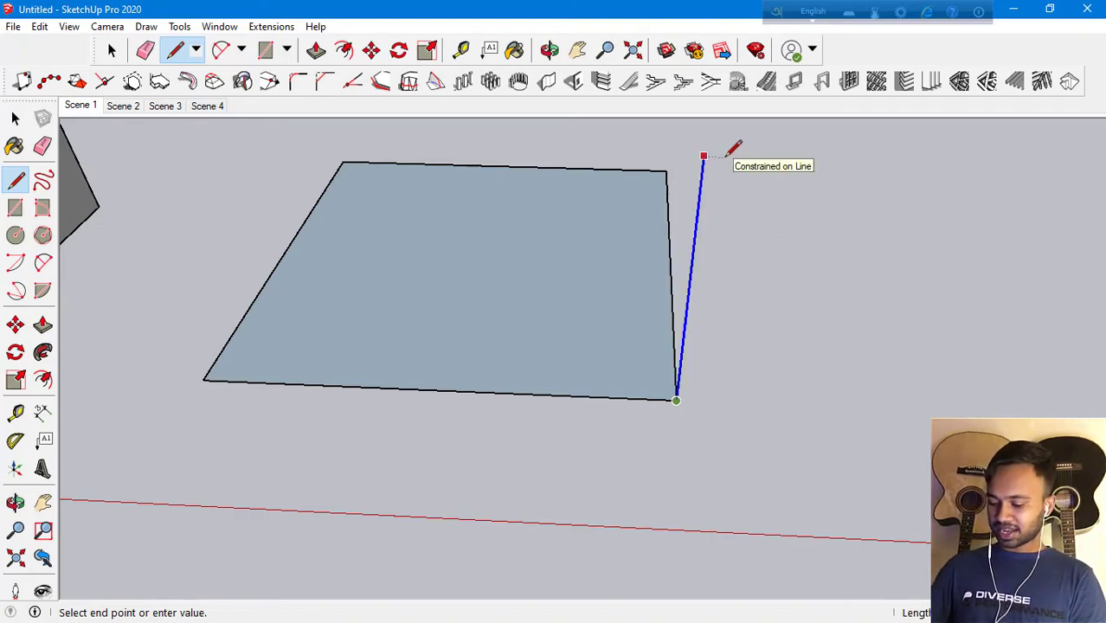
pyautogui.press('Return')
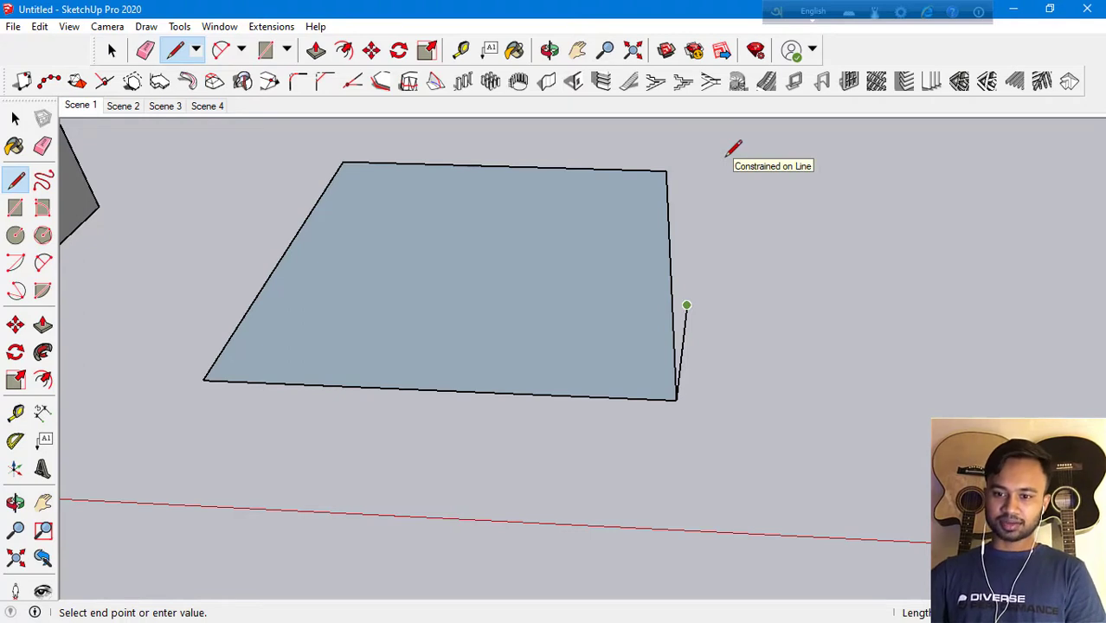
pyautogui.scroll(1, 607, 311)
pyautogui.scroll(2, 614, 281)
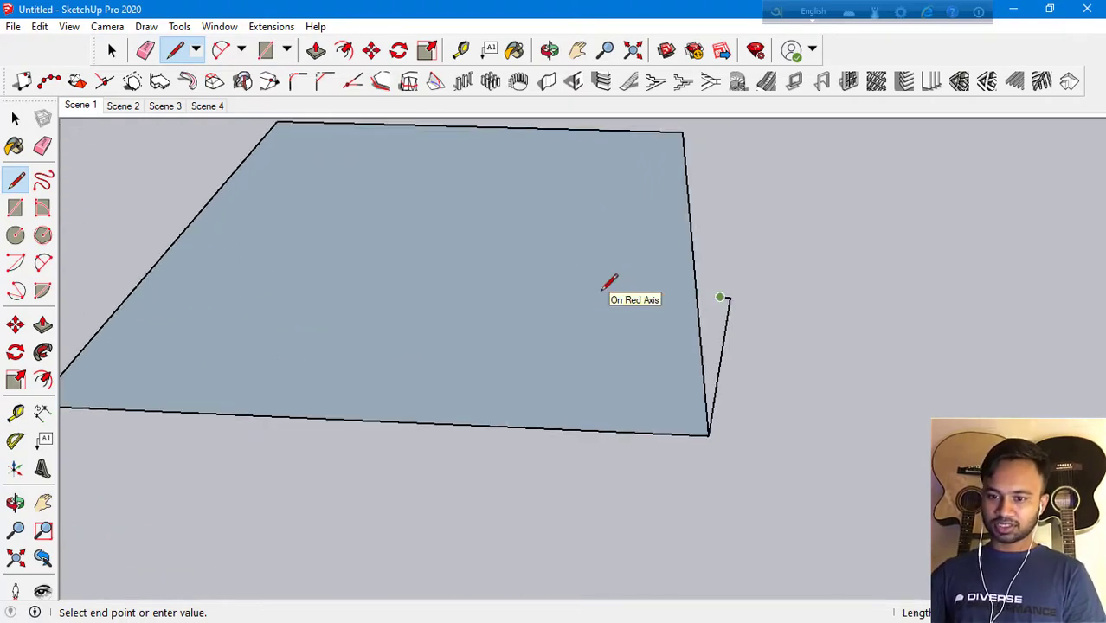
pyautogui.scroll(2, 702, 430)
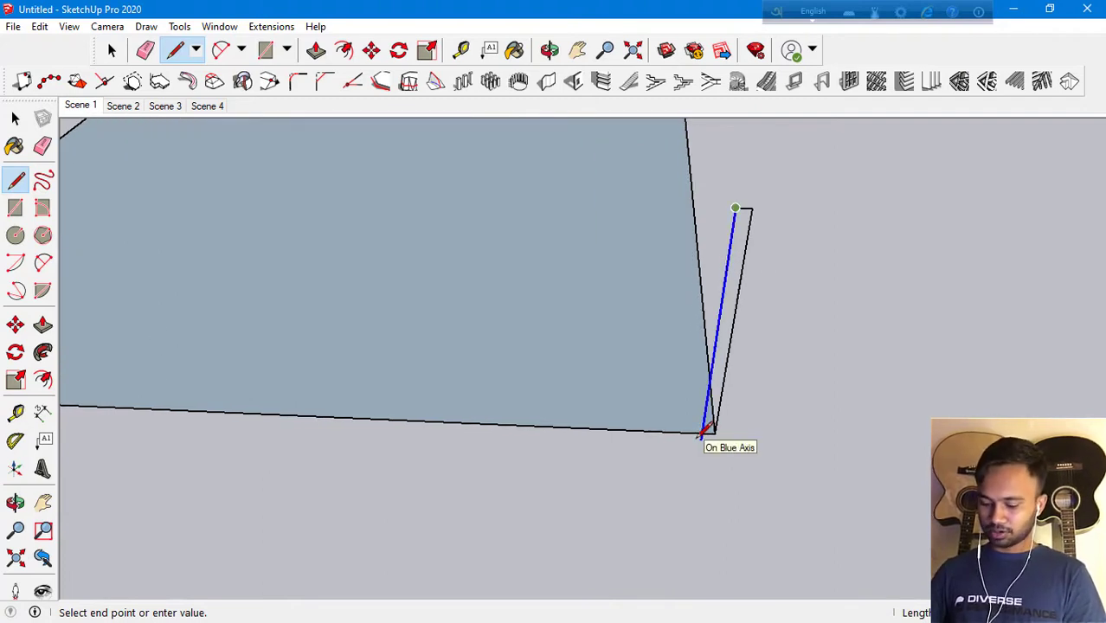
pyautogui.click(702, 432)
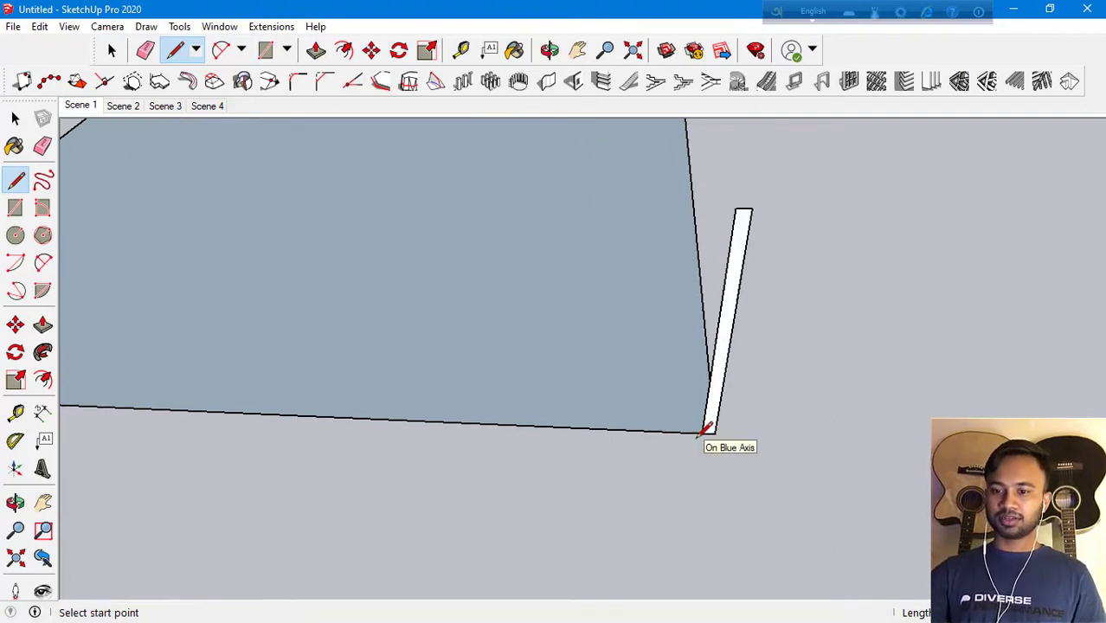
pyautogui.scroll(-1, 702, 432)
pyautogui.scroll(-2, 605, 412)
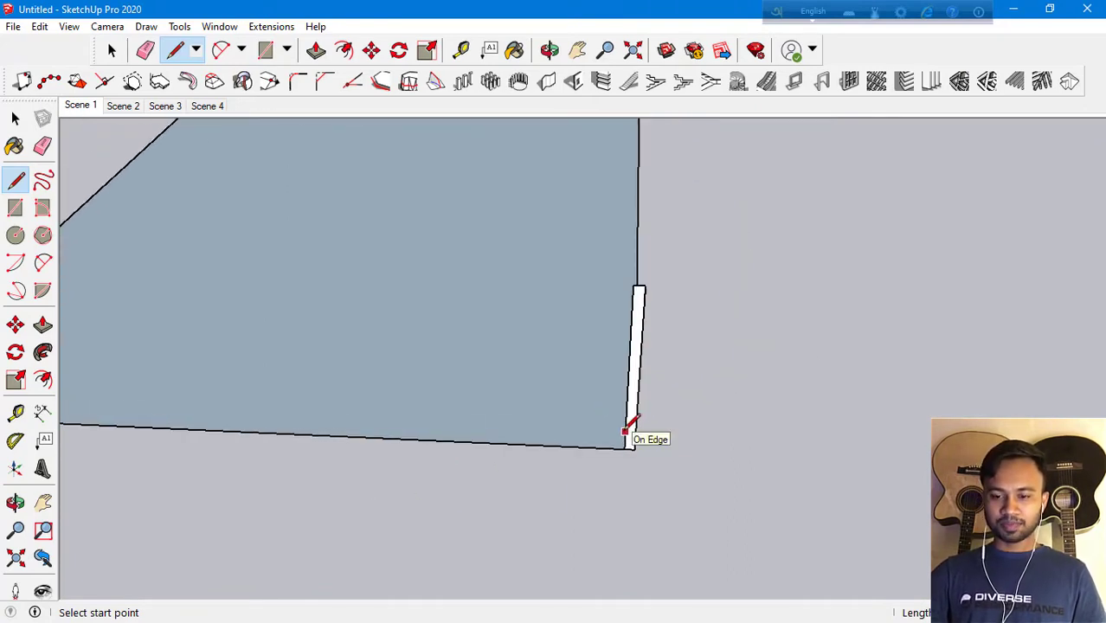
pyautogui.scroll(-1, 258, 403)
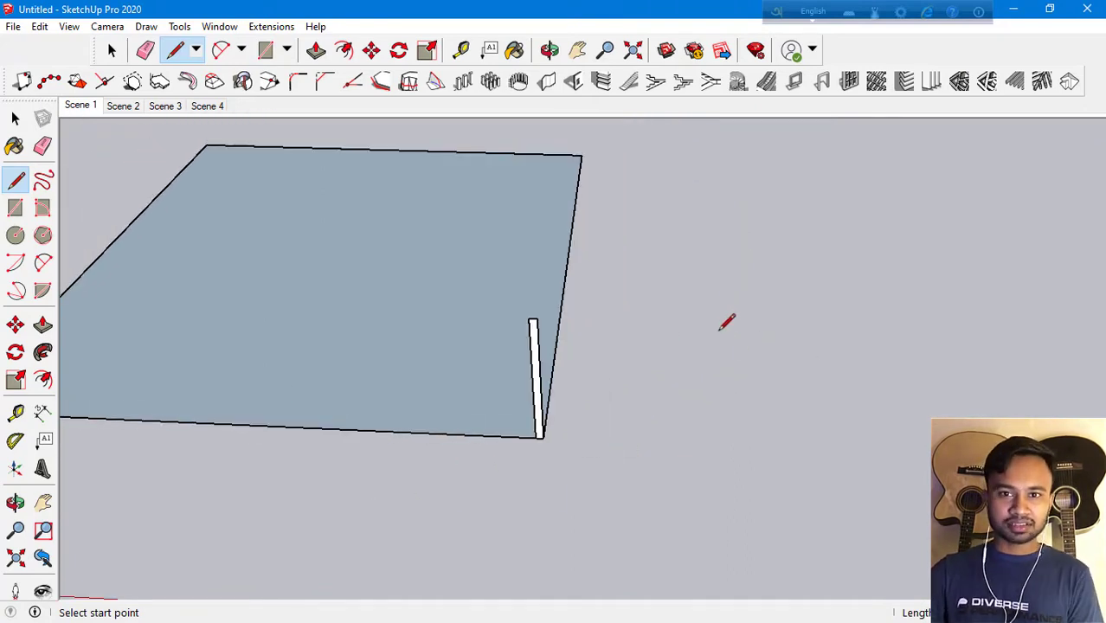
pyautogui.click(710, 395)
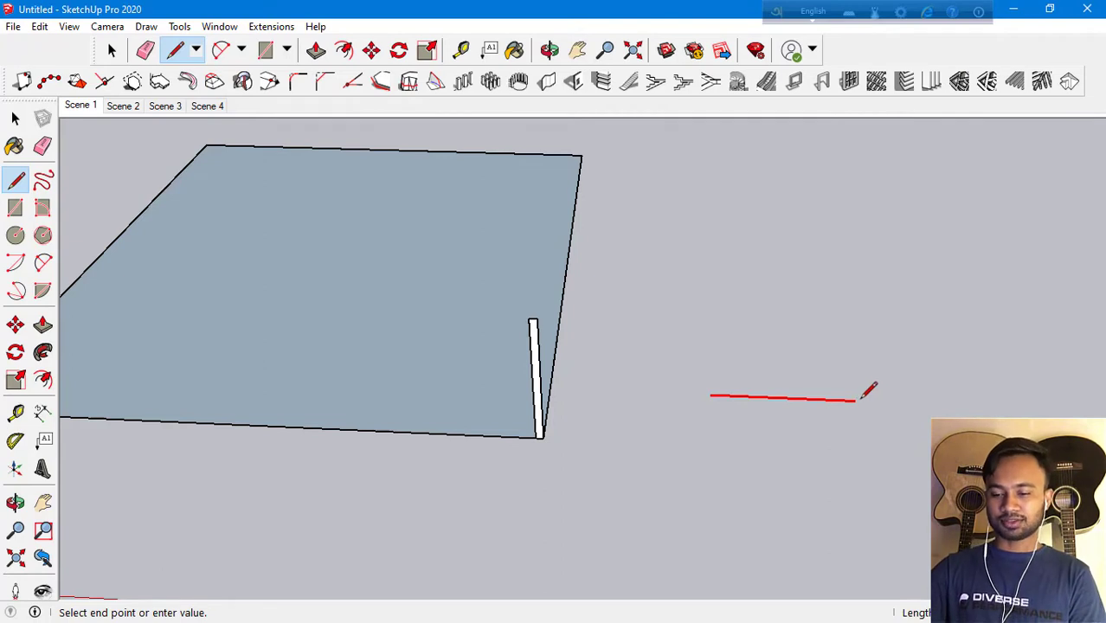
pyautogui.press('Escape')
pyautogui.click(710, 395)
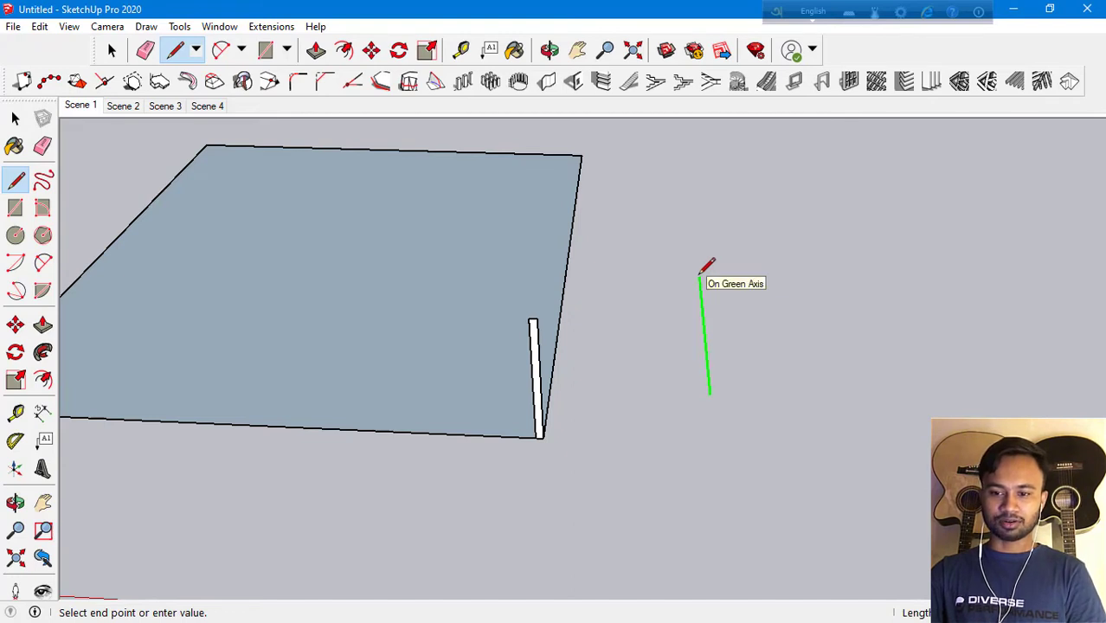
pyautogui.press('Up')
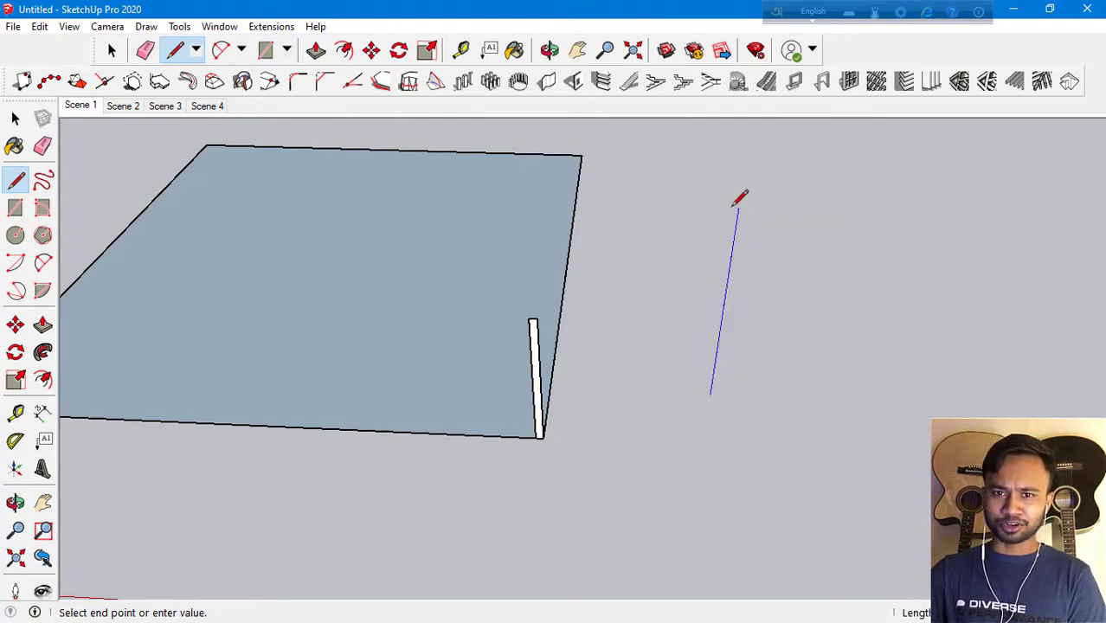
pyautogui.scroll(-1, 739, 259)
pyautogui.scroll(-2, 738, 286)
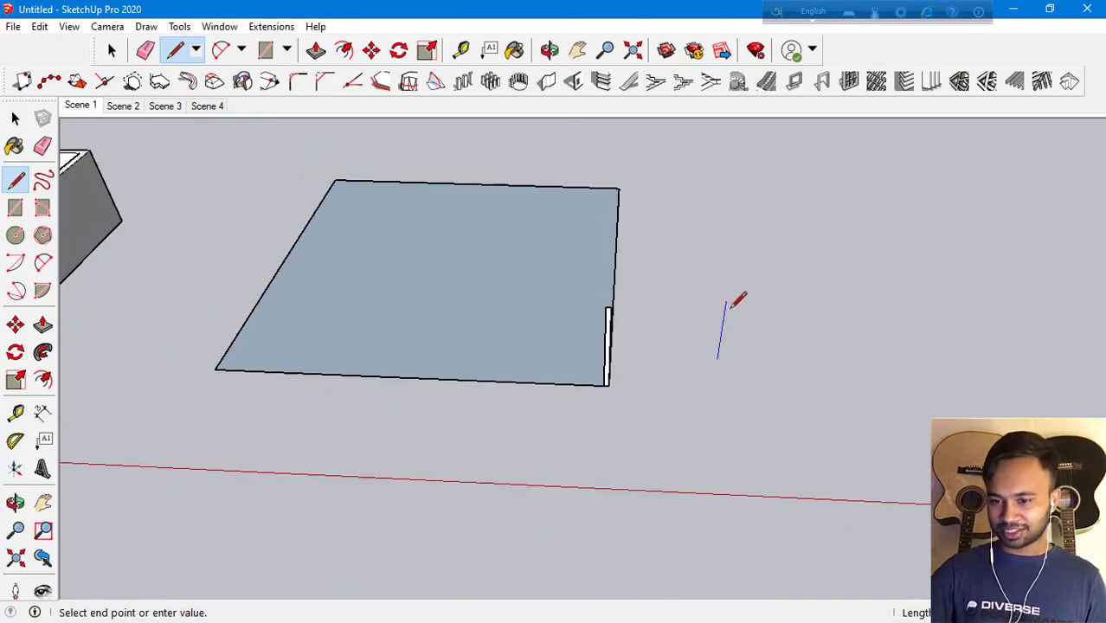
pyautogui.press('Escape')
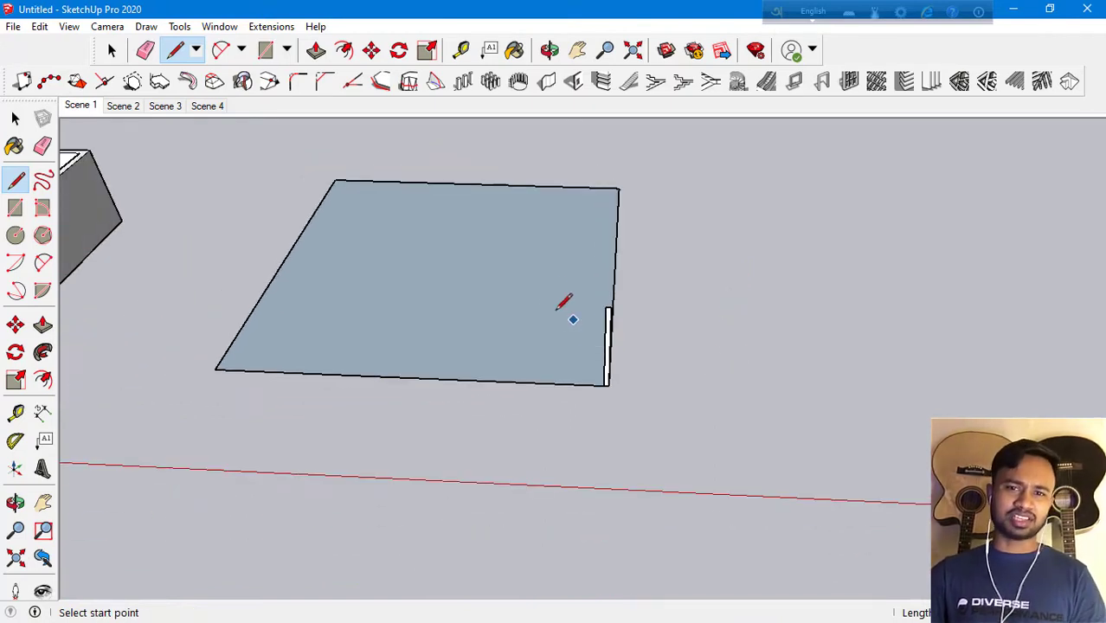
pyautogui.scroll(1, 601, 408)
pyautogui.scroll(1, 625, 271)
pyautogui.scroll(1, 593, 459)
pyautogui.scroll(-1, 463, 423)
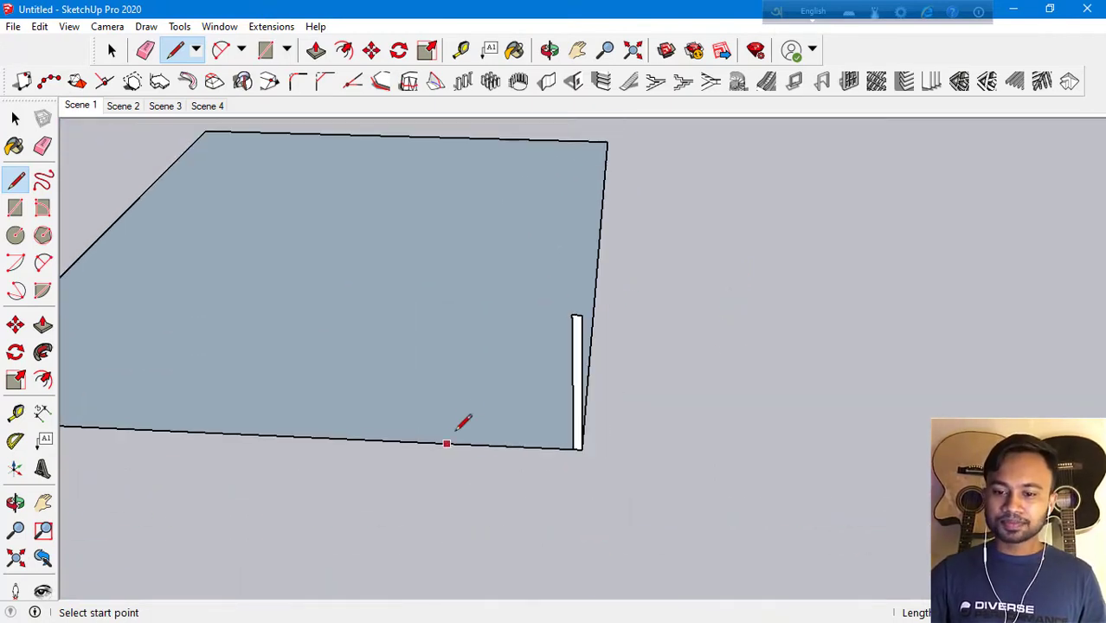
pyautogui.scroll(-1, 441, 407)
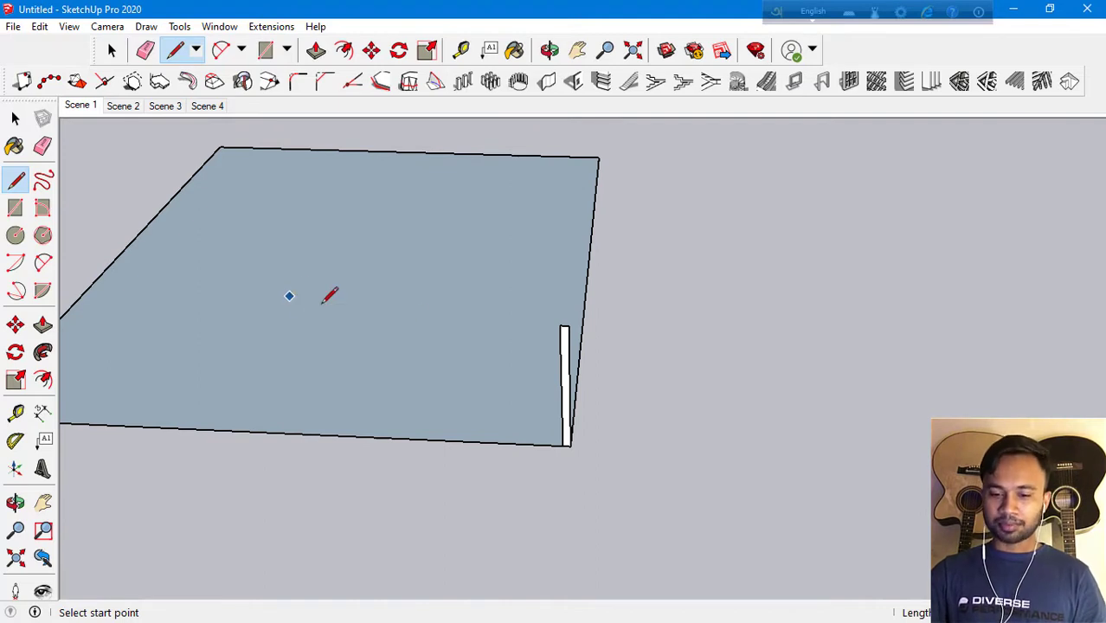
# Sweep the wall profile around the floor rectangle with Follow Me to form walls
pyautogui.click(43, 149)
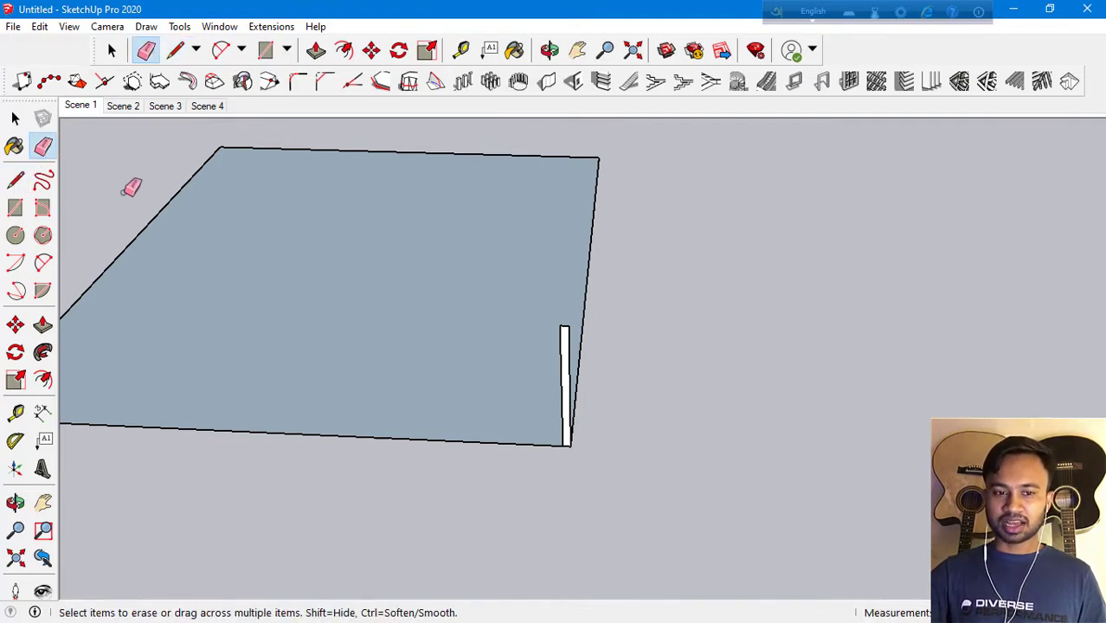
pyautogui.click(15, 118)
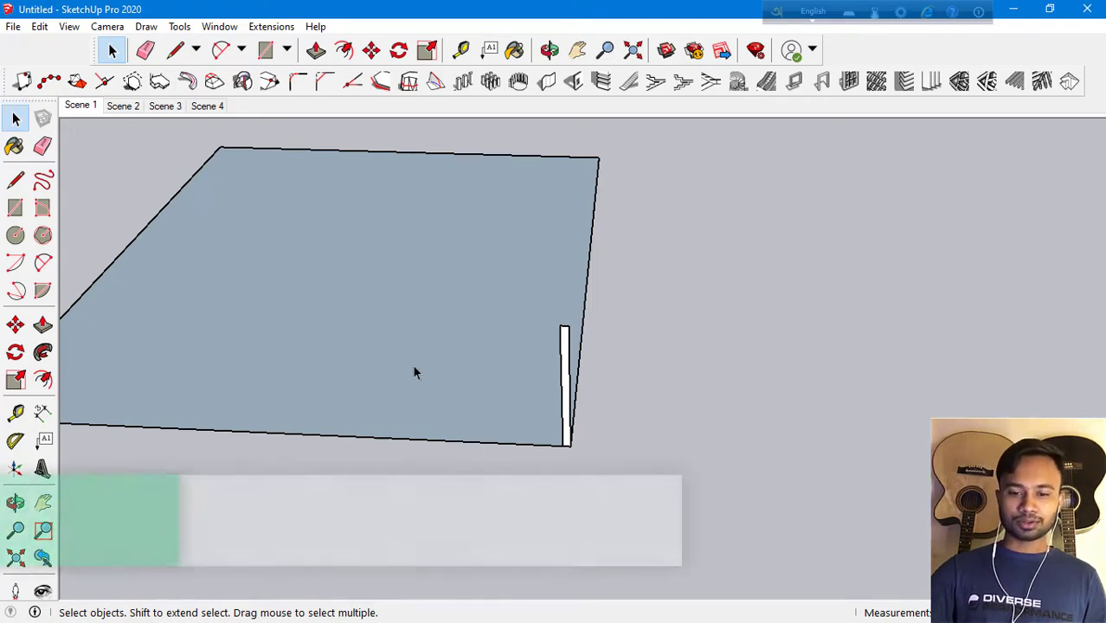
pyautogui.doubleClick(413, 364)
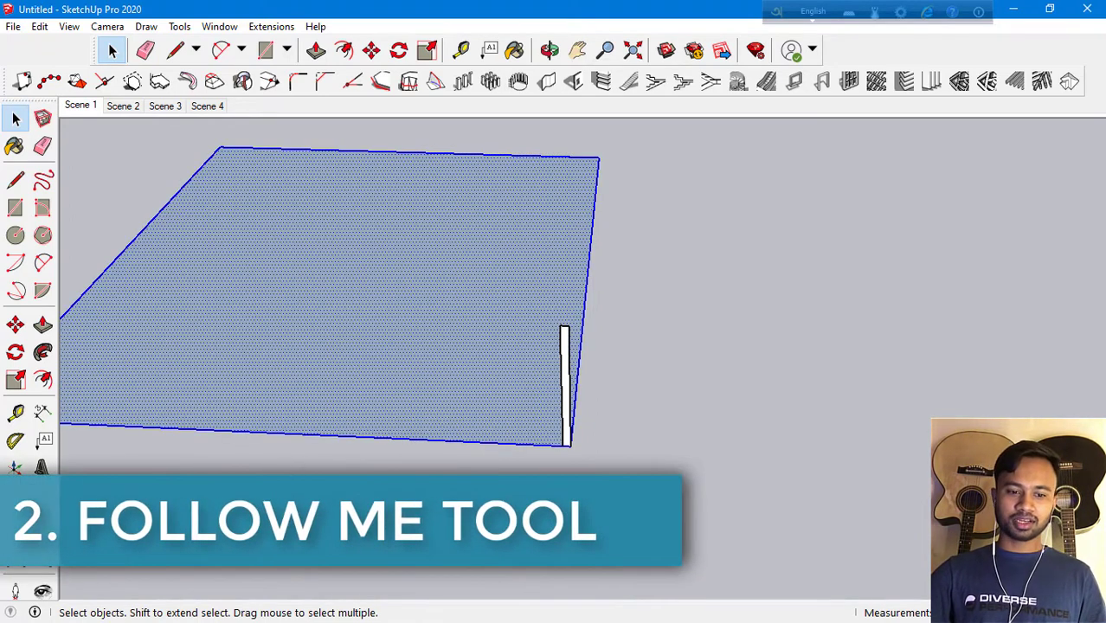
pyautogui.click(43, 352)
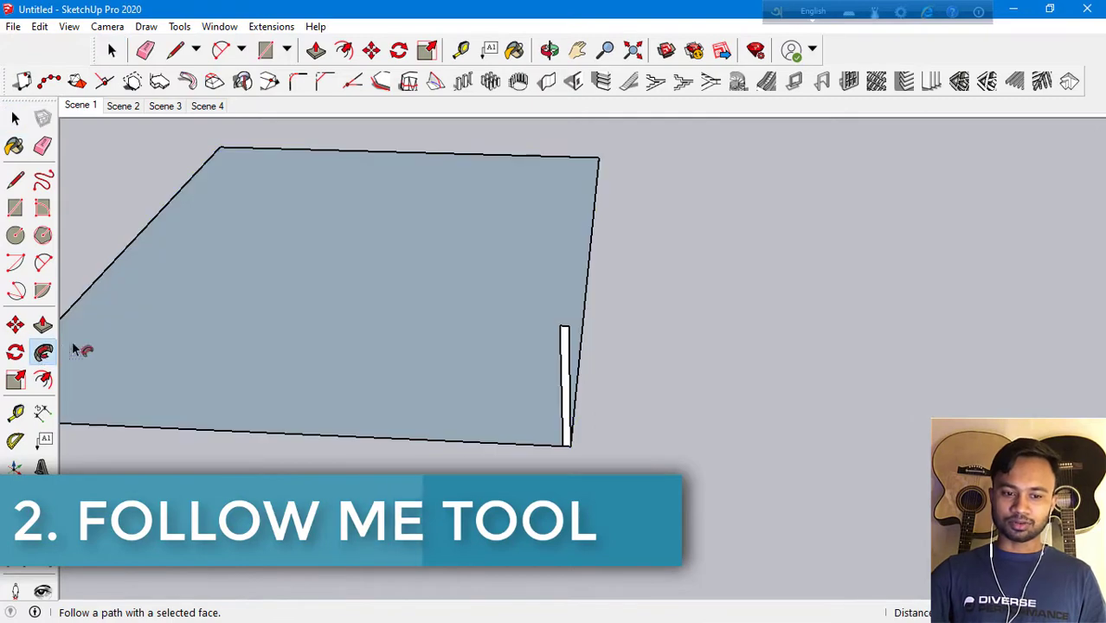
pyautogui.click(567, 391)
pyautogui.scroll(-2, 571, 407)
pyautogui.scroll(-2, 588, 456)
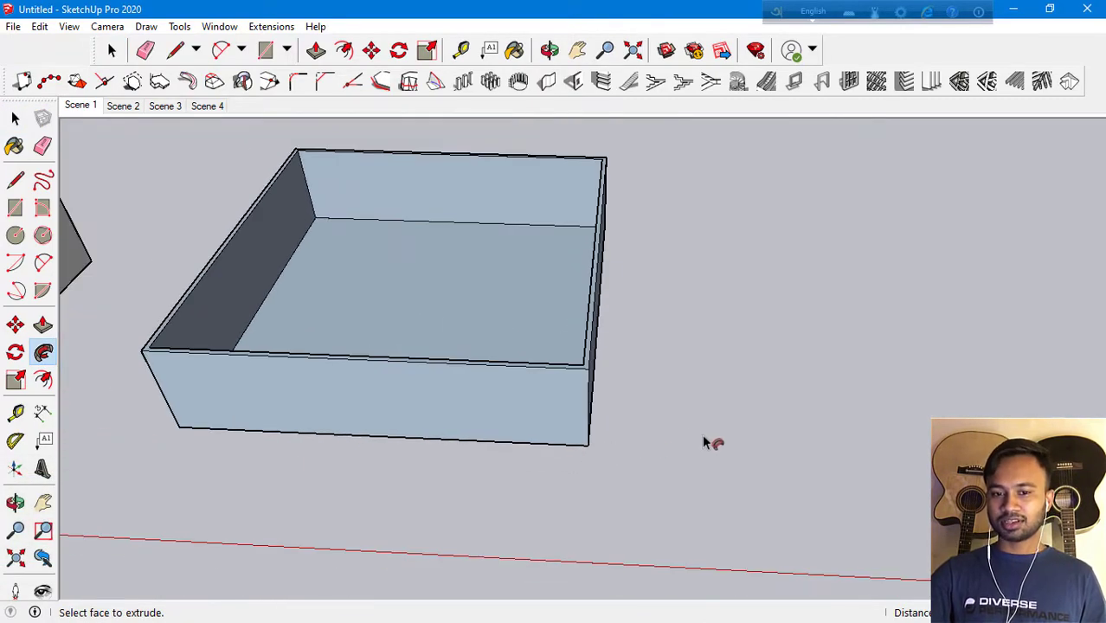
pyautogui.scroll(-2, 711, 441)
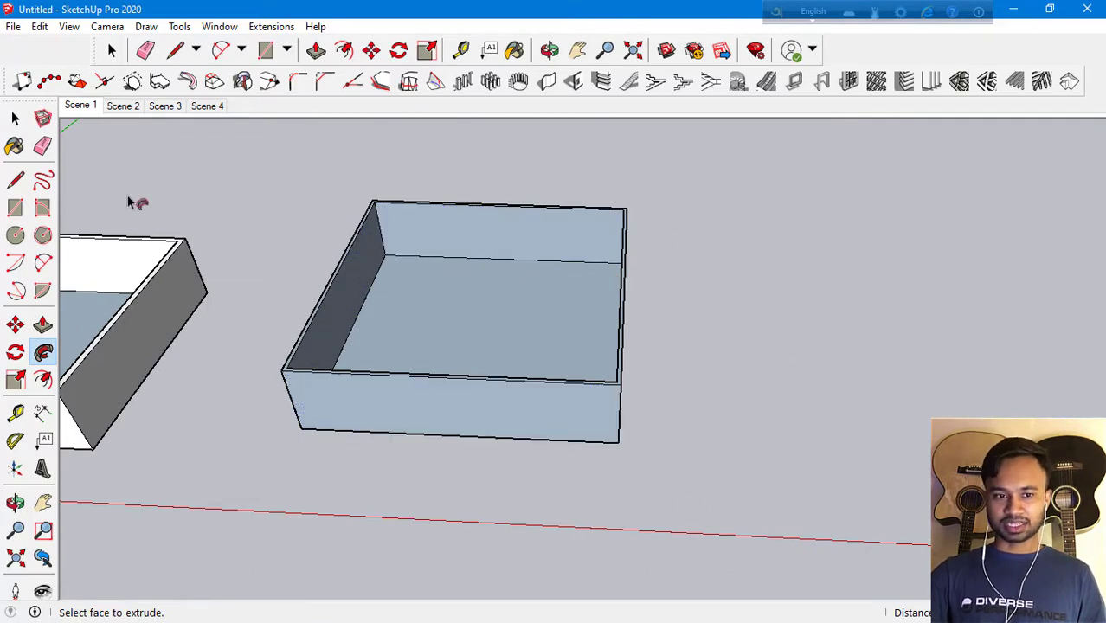
# Select the whole new box and reverse its faces so the fronts point outward
pyautogui.click(14, 119)
pyautogui.tripleClick(483, 421)
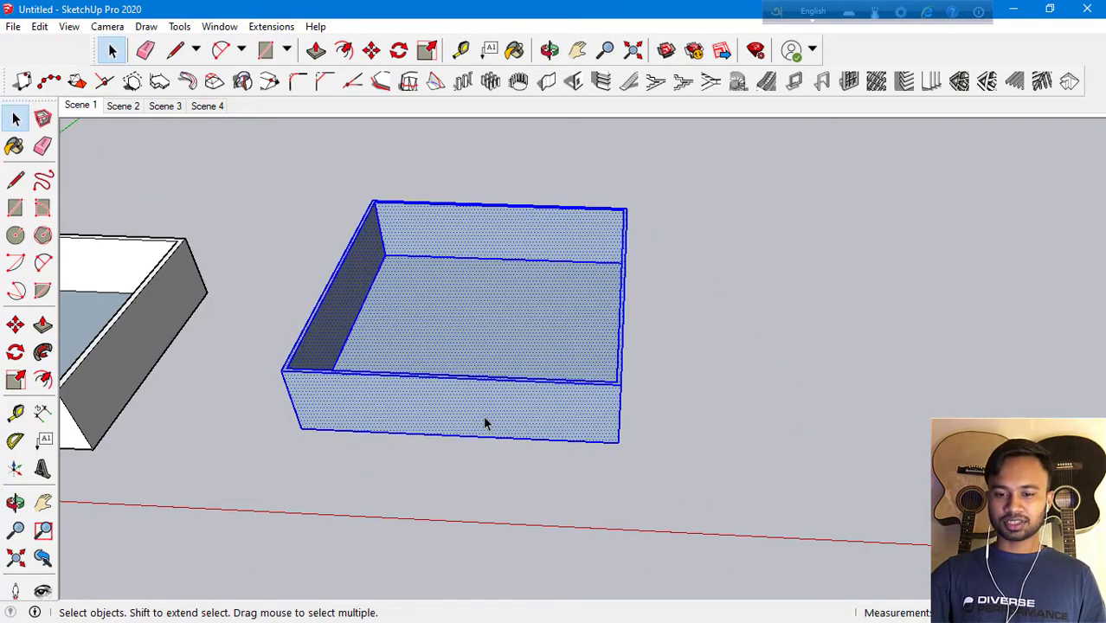
pyautogui.rightClick(484, 423)
pyautogui.click(576, 352)
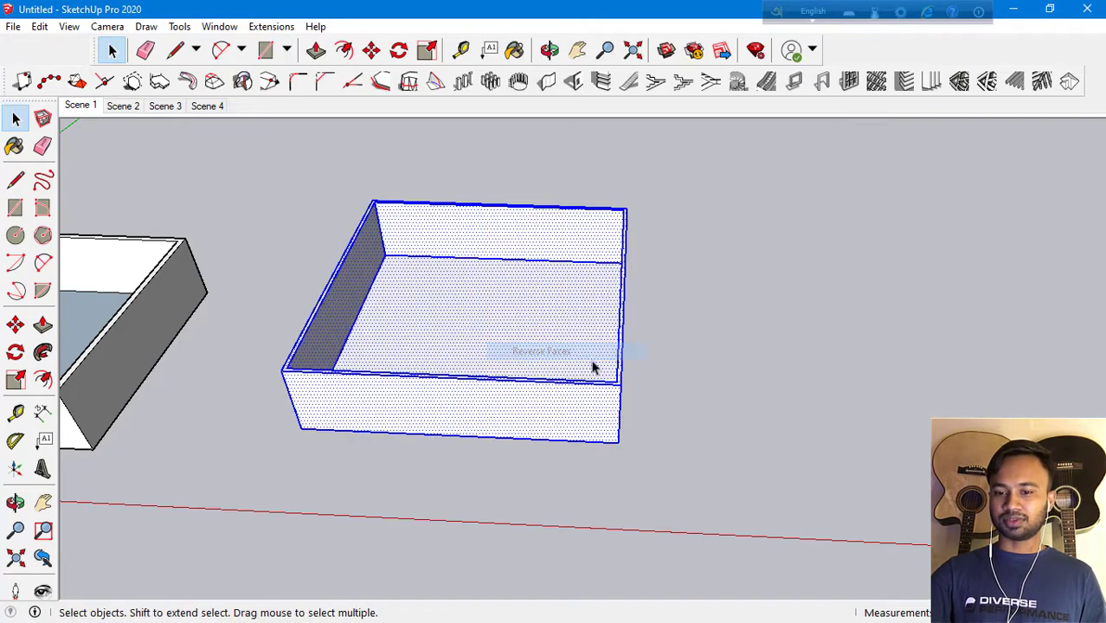
pyautogui.click(698, 397)
pyautogui.scroll(2, 519, 482)
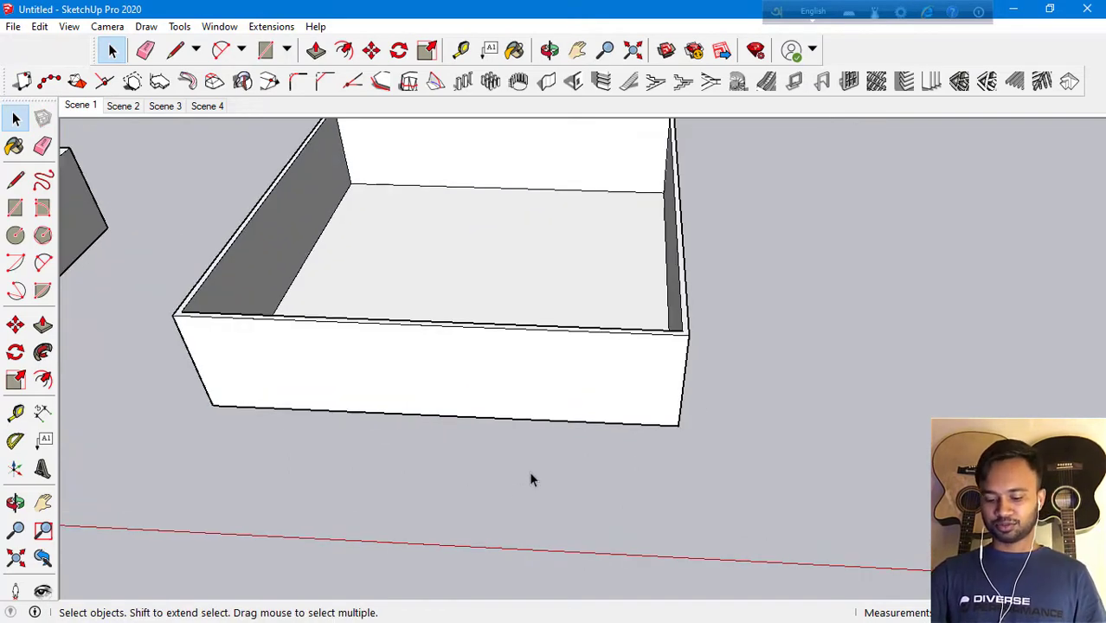
pyautogui.scroll(-2, 529, 471)
pyautogui.scroll(-1, 532, 430)
pyautogui.scroll(-1, 530, 423)
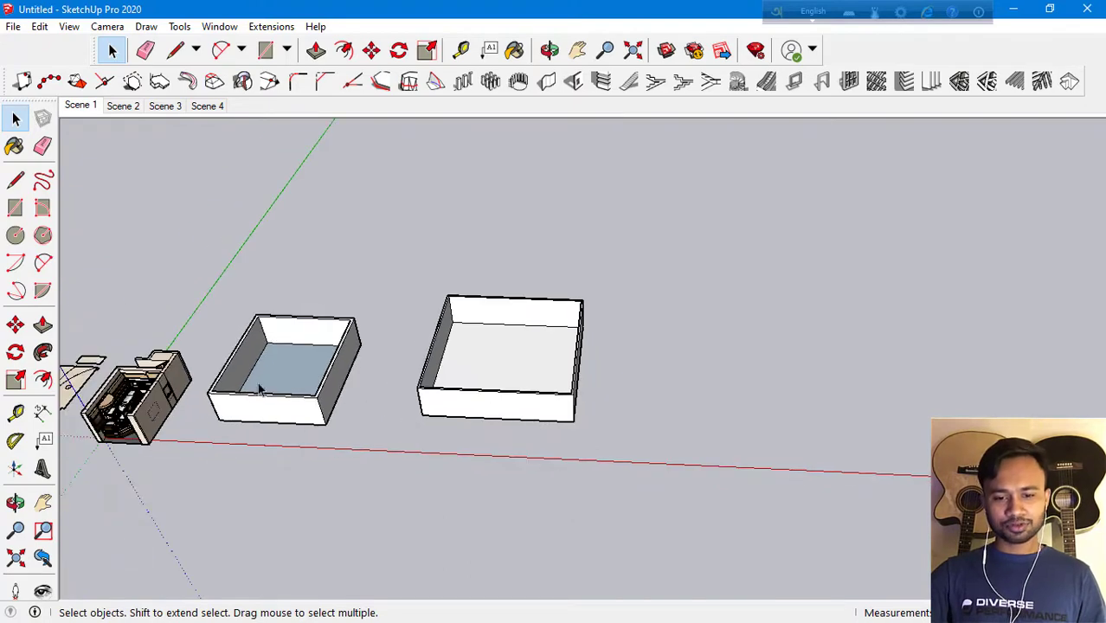
pyautogui.scroll(-1, 259, 390)
pyautogui.scroll(1, 620, 401)
pyautogui.scroll(1, 620, 401)
pyautogui.scroll(1, 621, 400)
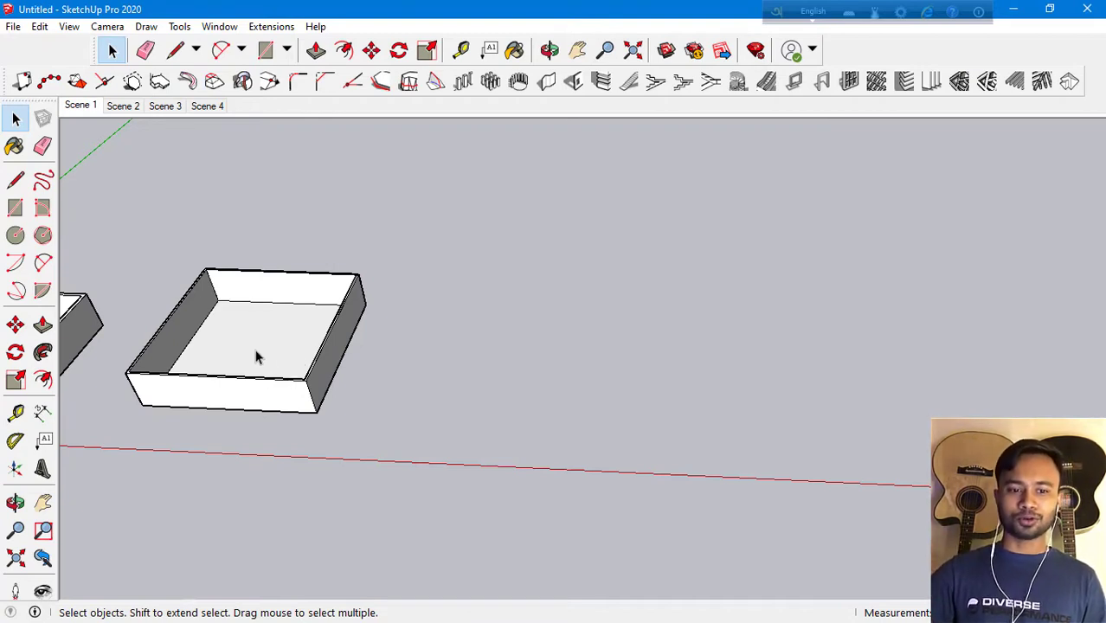
# Draw a flat rectangle on the ground
pyautogui.click(14, 208)
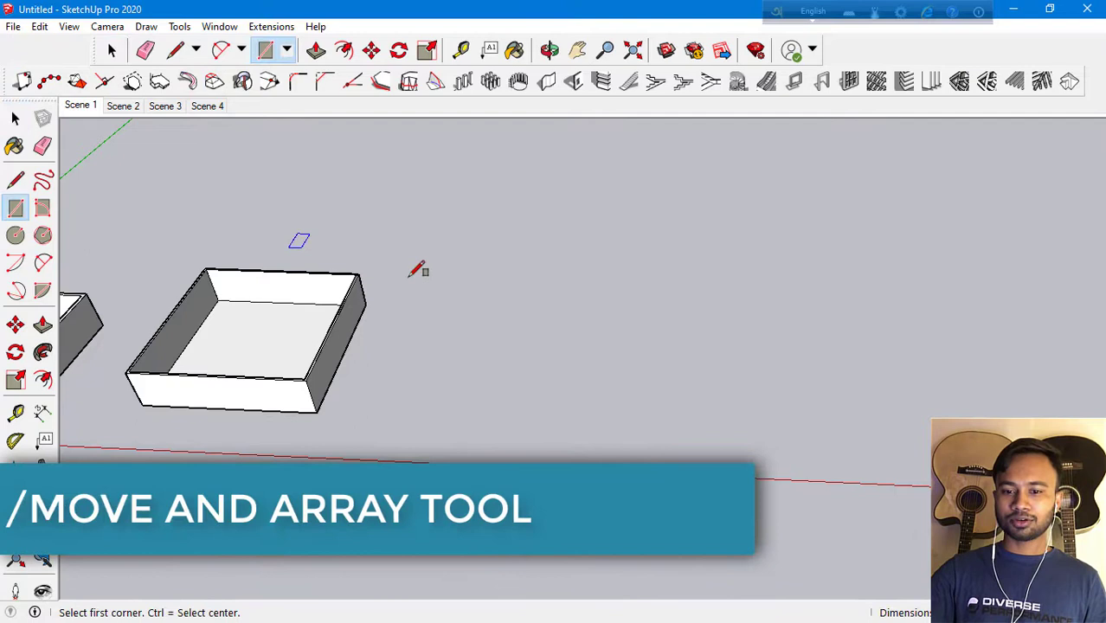
pyautogui.click(468, 291)
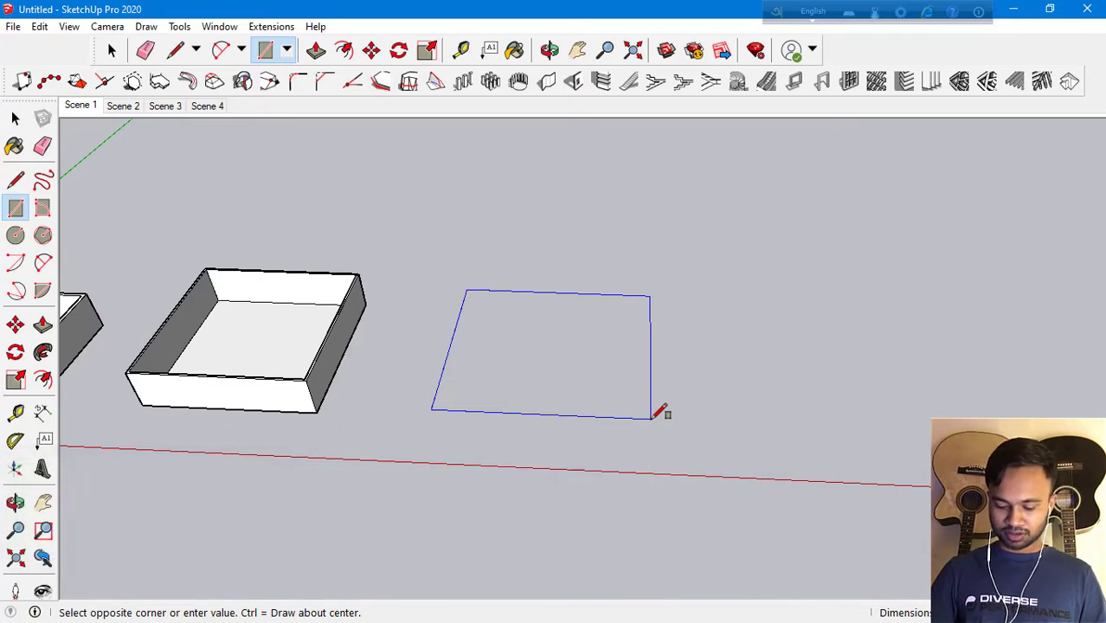
pyautogui.press('Return')
pyautogui.scroll(2, 455, 291)
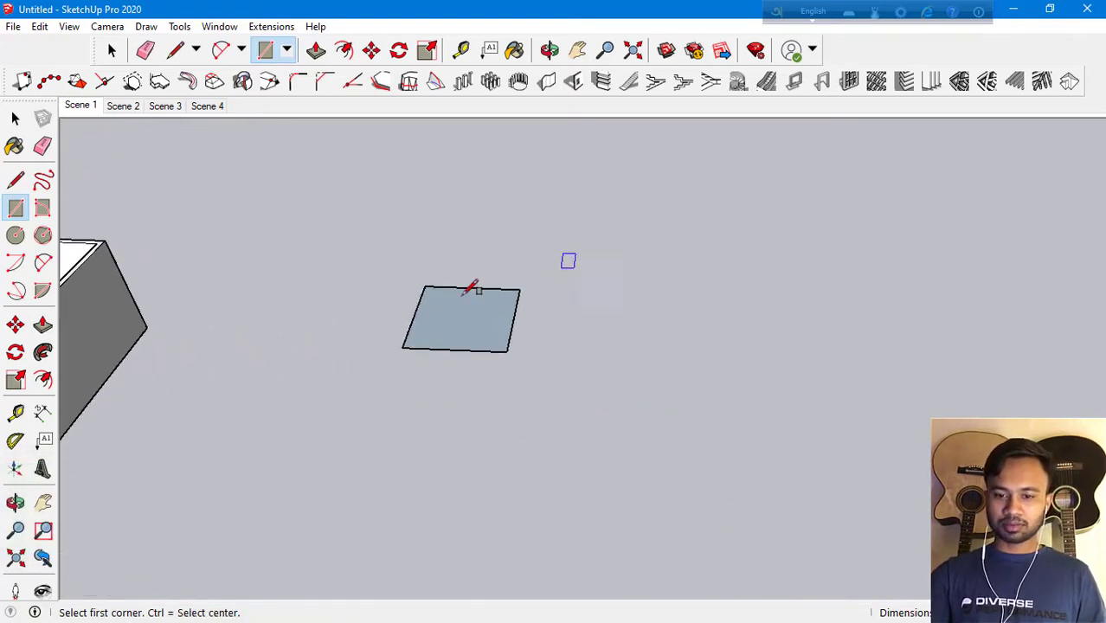
pyautogui.scroll(2, 568, 258)
pyautogui.scroll(1, 406, 298)
pyautogui.scroll(1, 564, 263)
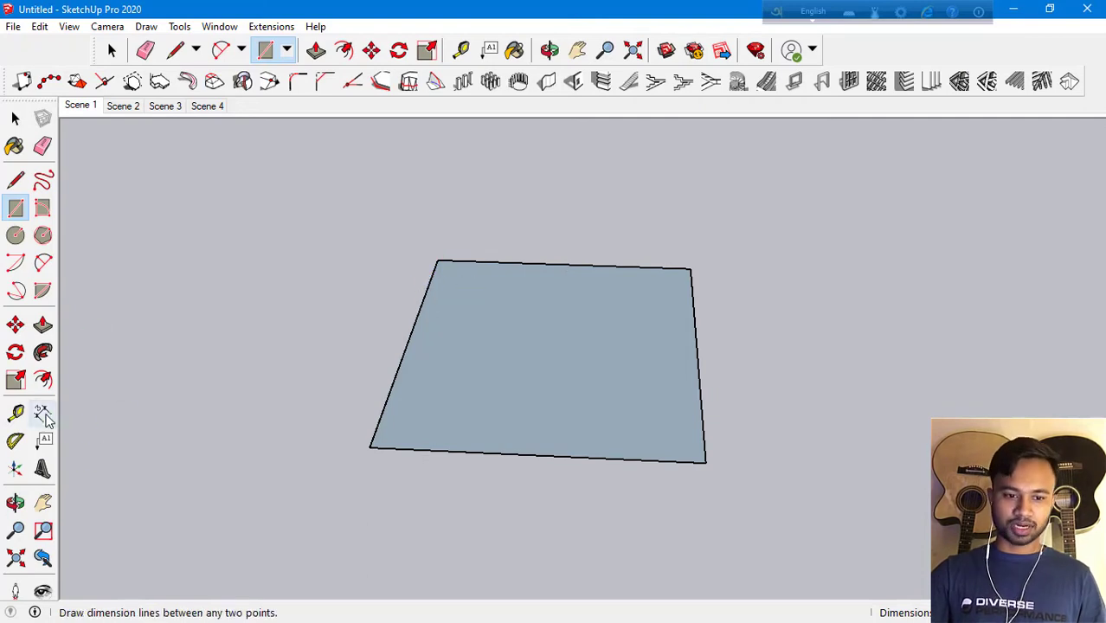
# Offset the rectangle inward to create a border strip around it
pyautogui.click(43, 379)
pyautogui.click(541, 264)
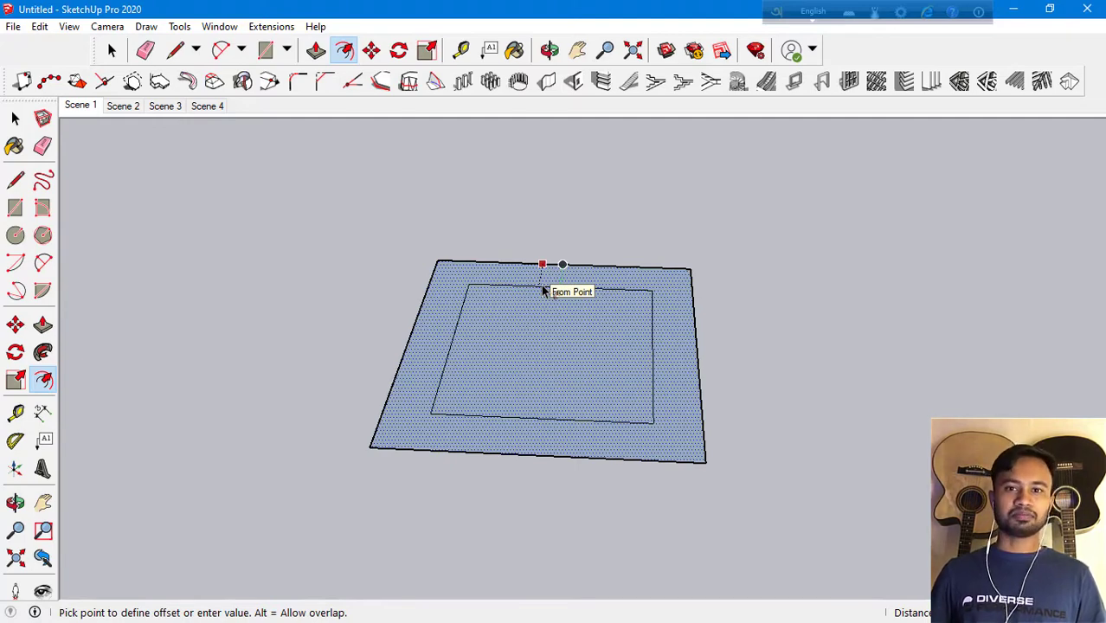
pyautogui.click(543, 291)
pyautogui.scroll(2, 468, 439)
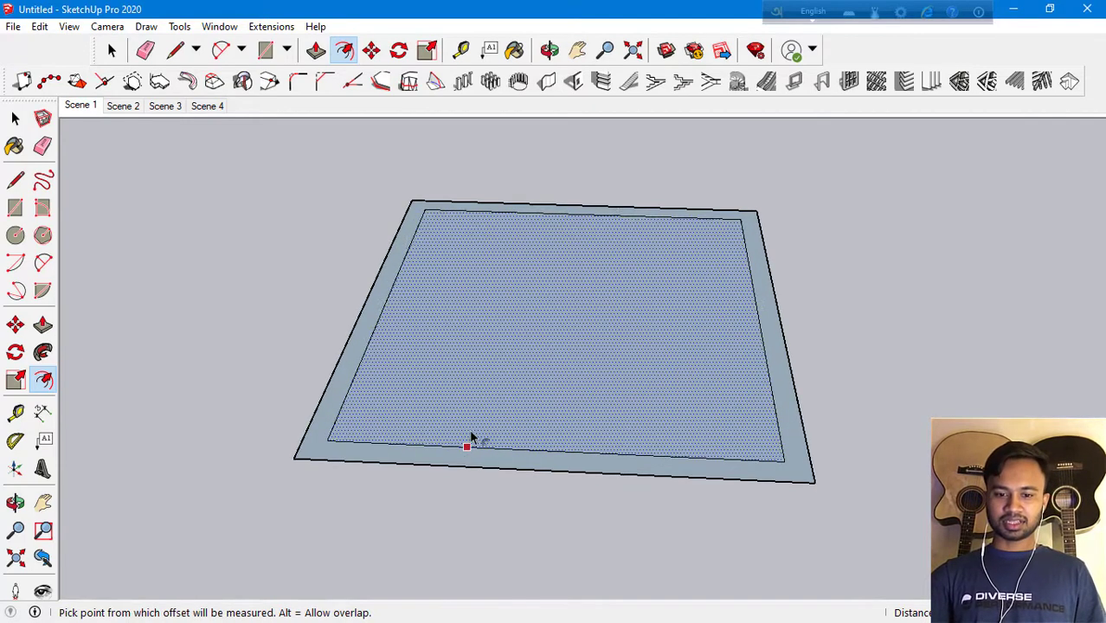
pyautogui.scroll(2, 308, 461)
pyautogui.scroll(2, 308, 461)
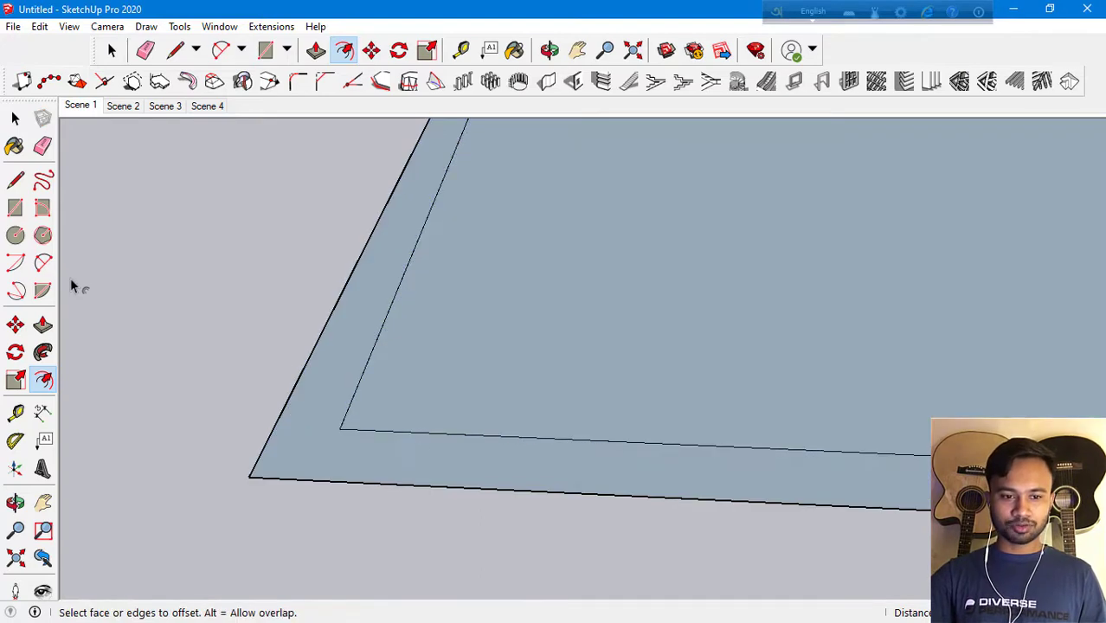
# Draw two short lines across the border's lower-left corner to split off a sliver face
pyautogui.click(17, 180)
pyautogui.scroll(-1, 687, 255)
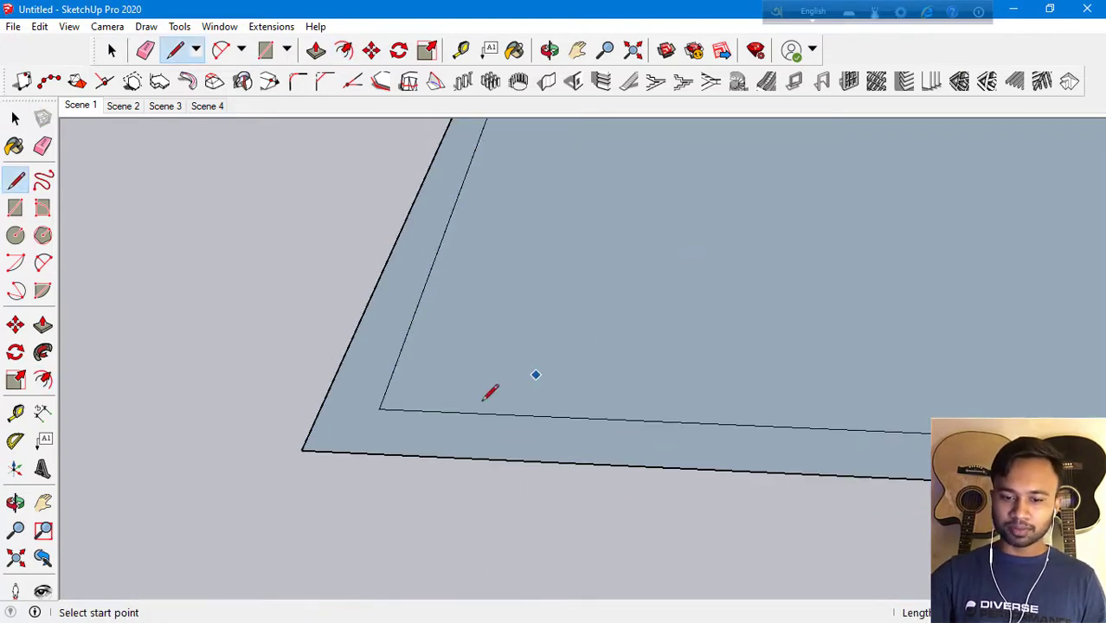
pyautogui.click(379, 408)
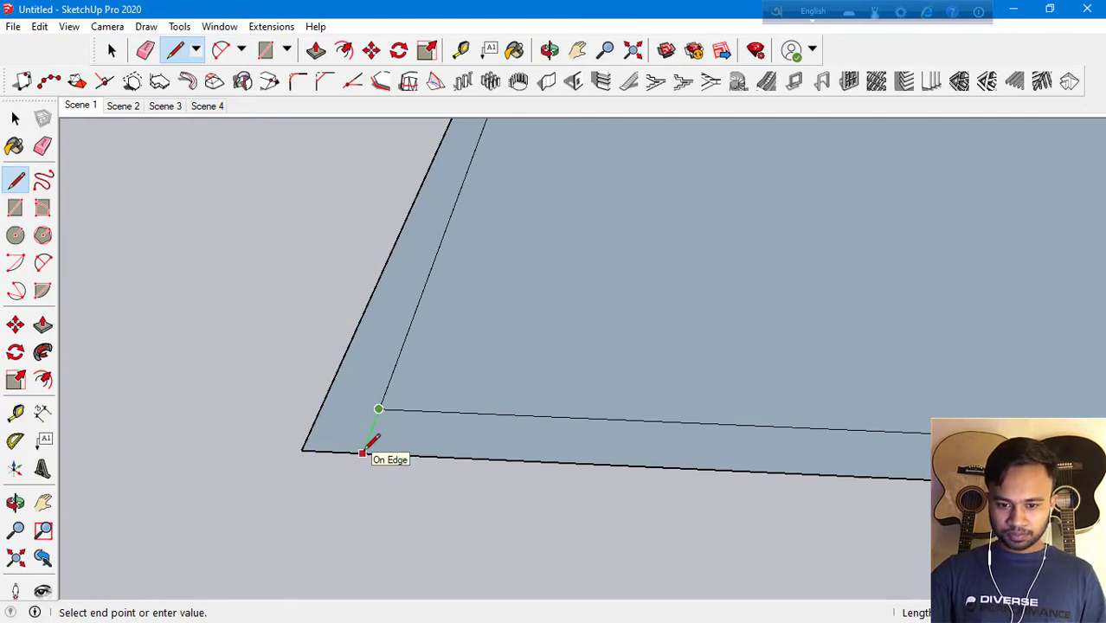
pyautogui.click(363, 452)
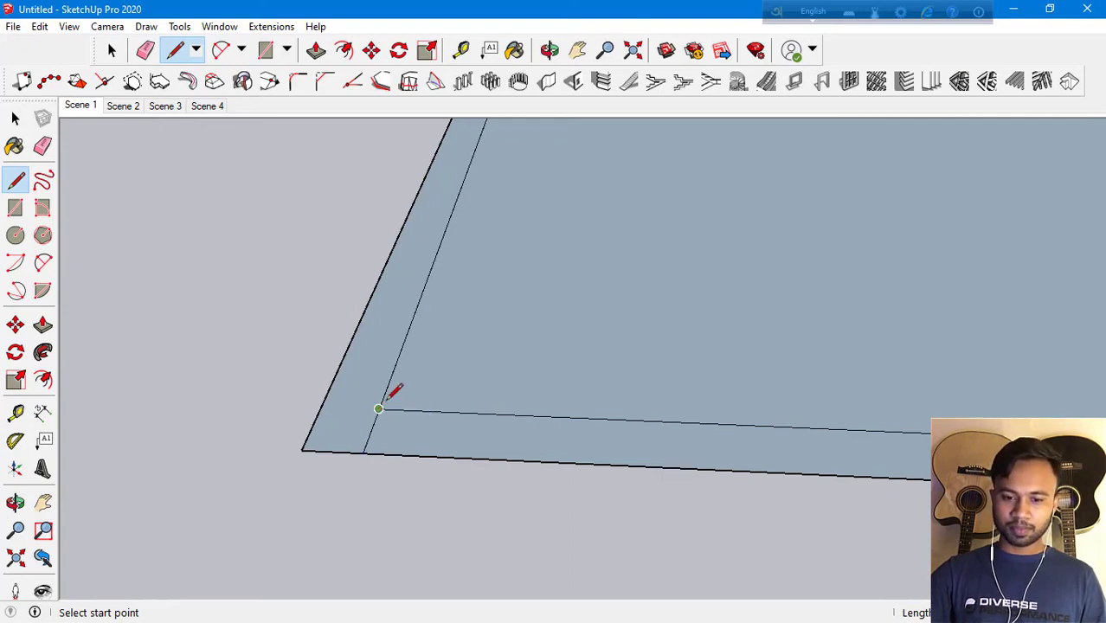
pyautogui.click(379, 408)
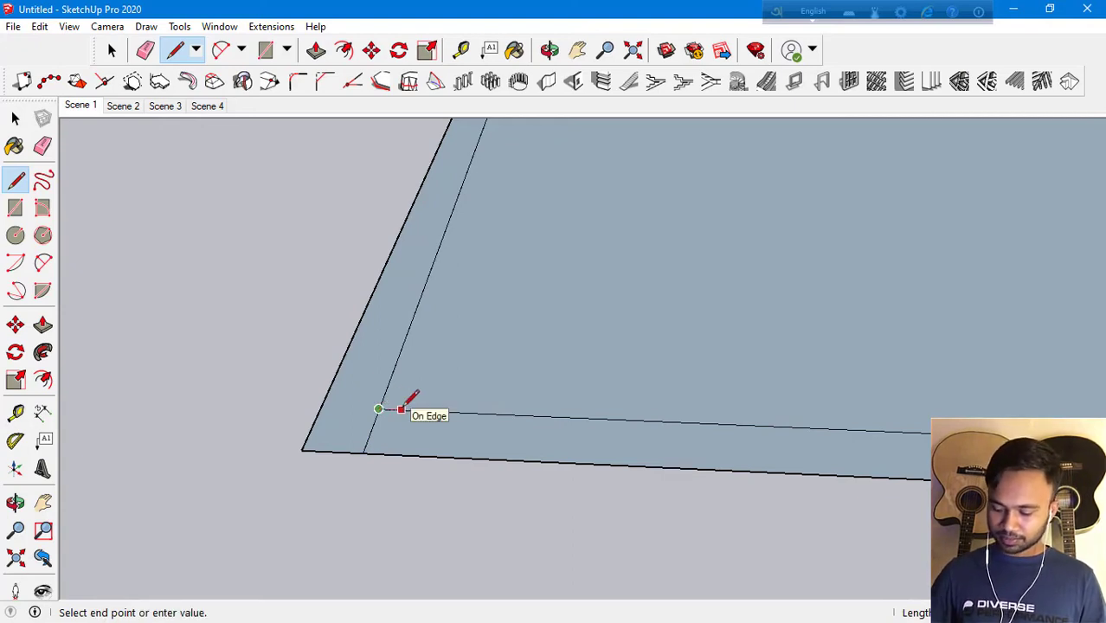
pyautogui.press('Escape')
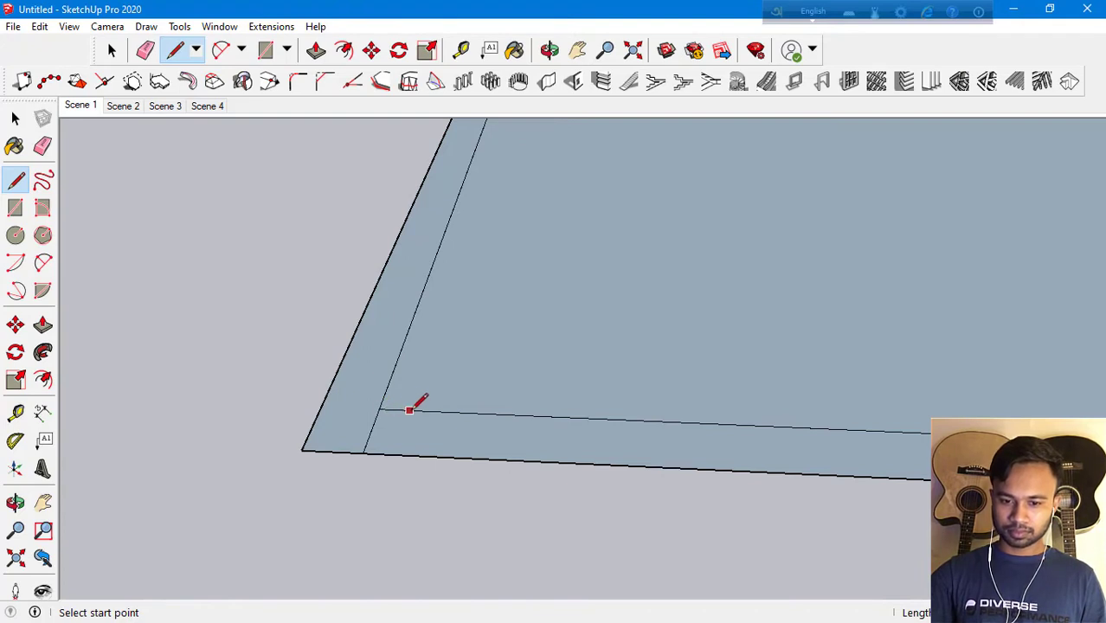
pyautogui.click(389, 409)
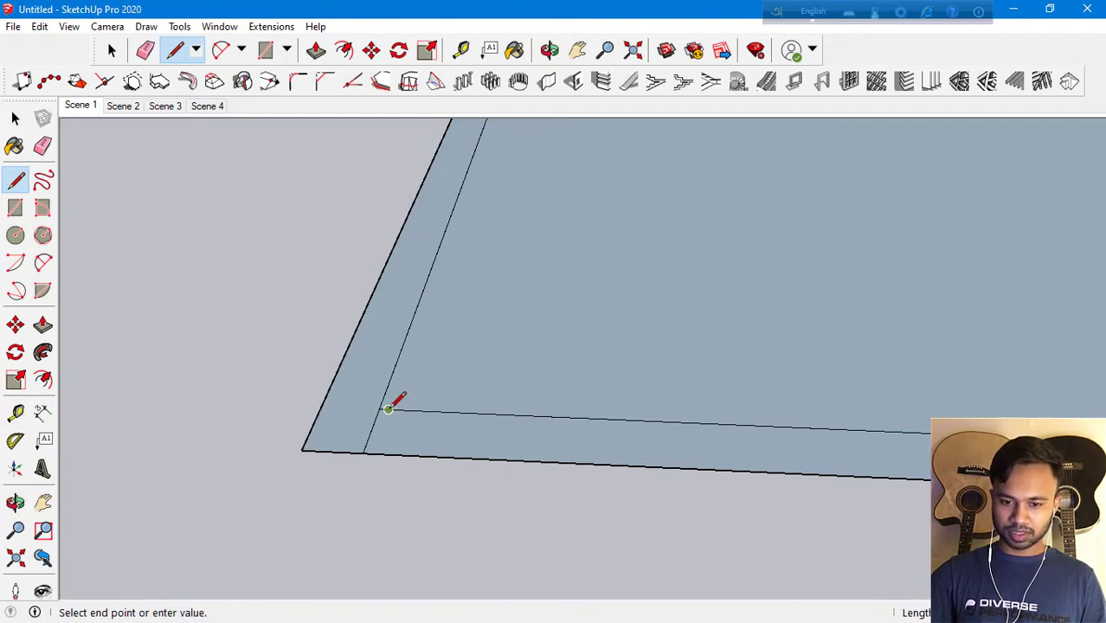
pyautogui.click(372, 452)
pyautogui.click(372, 450)
pyautogui.press('Escape')
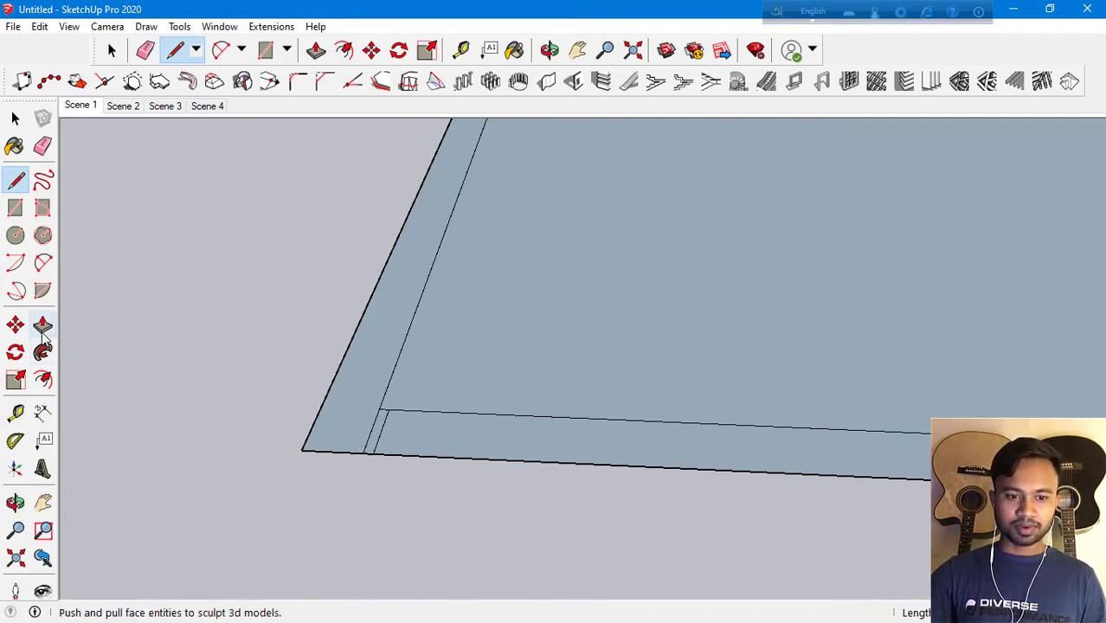
# Select the small corner face and make it a group
pyautogui.click(15, 119)
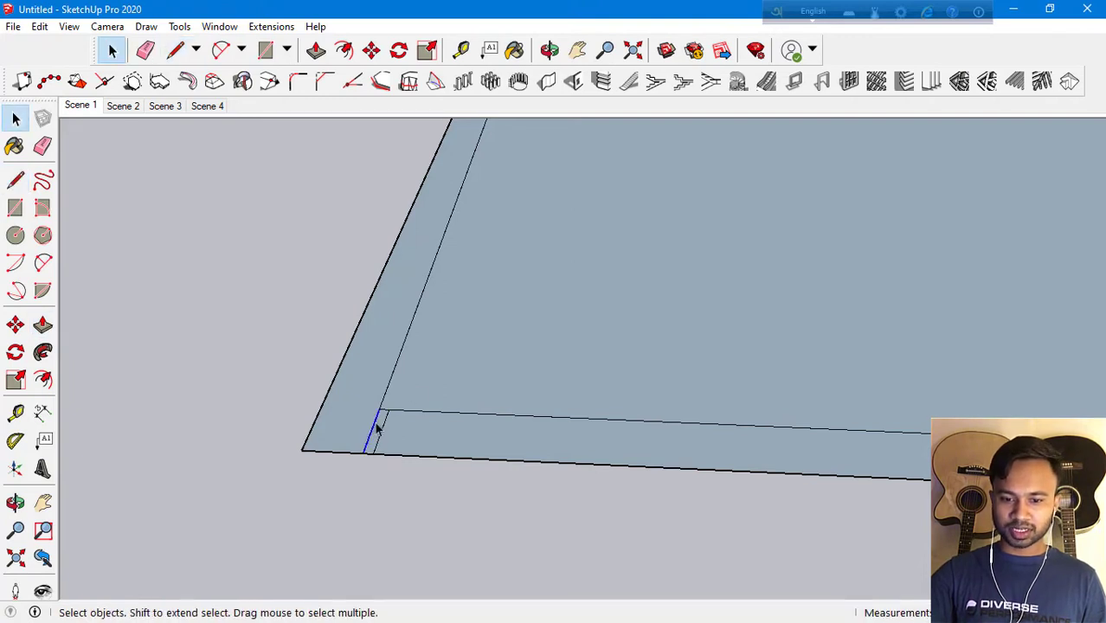
pyautogui.click(377, 430)
pyautogui.rightClick(379, 434)
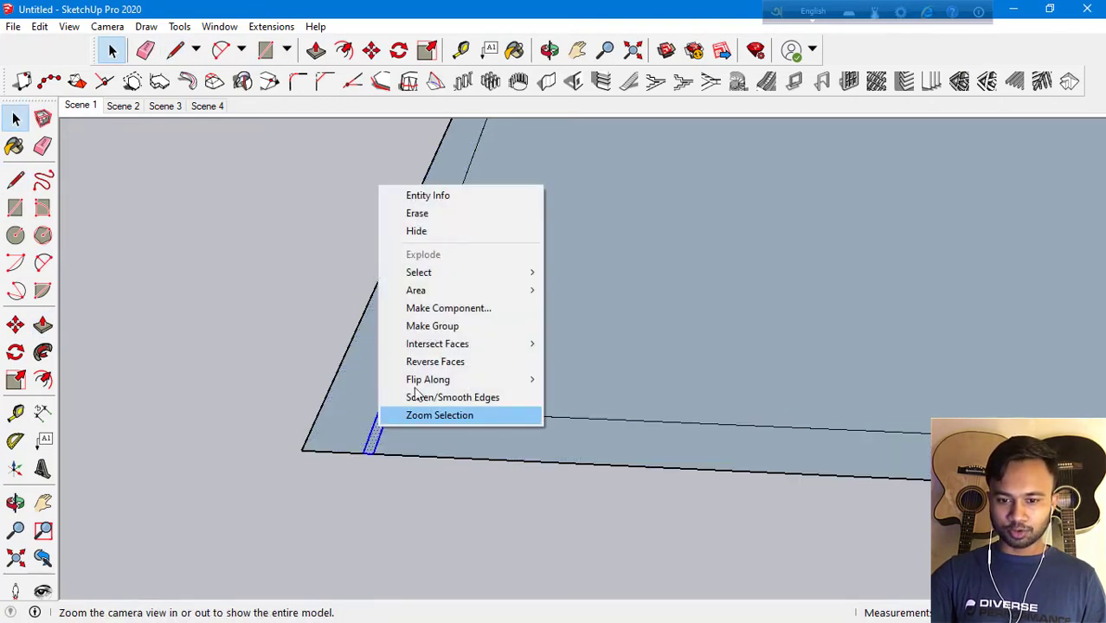
pyautogui.click(455, 325)
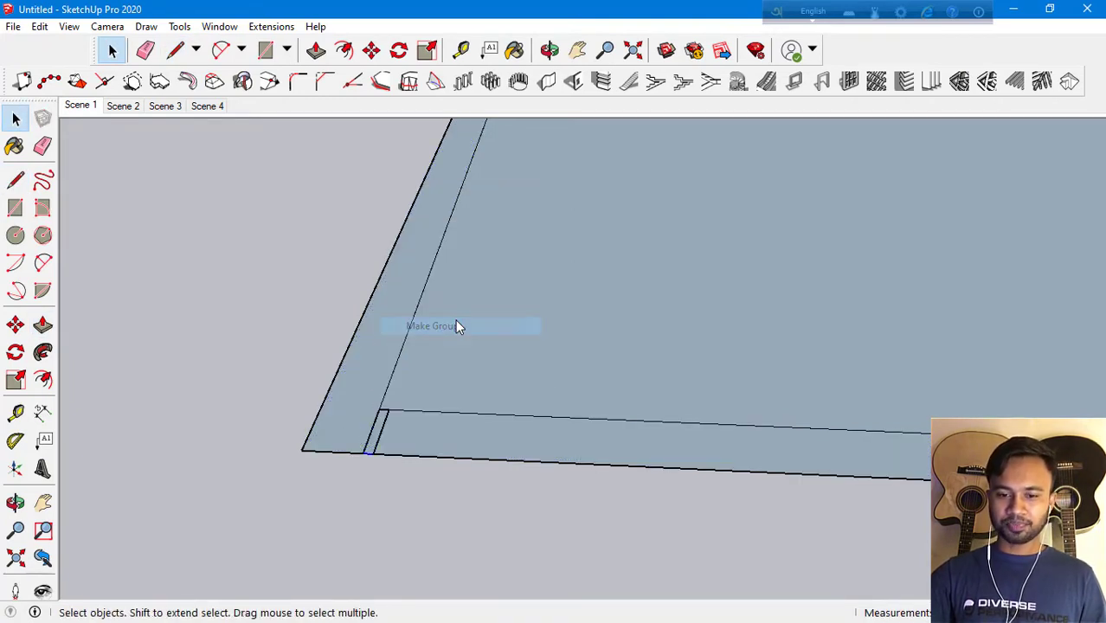
pyautogui.click(377, 438)
pyautogui.click(63, 327)
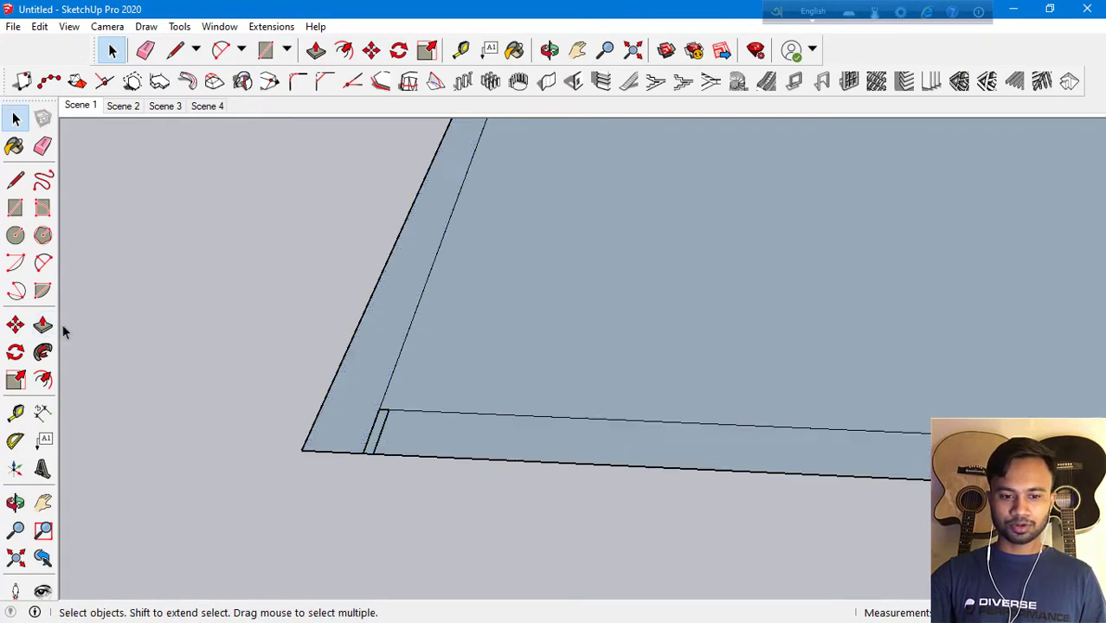
# With X-ray on, push/pull the corner piece up into a tall thin slab and select it
pyautogui.press('p')
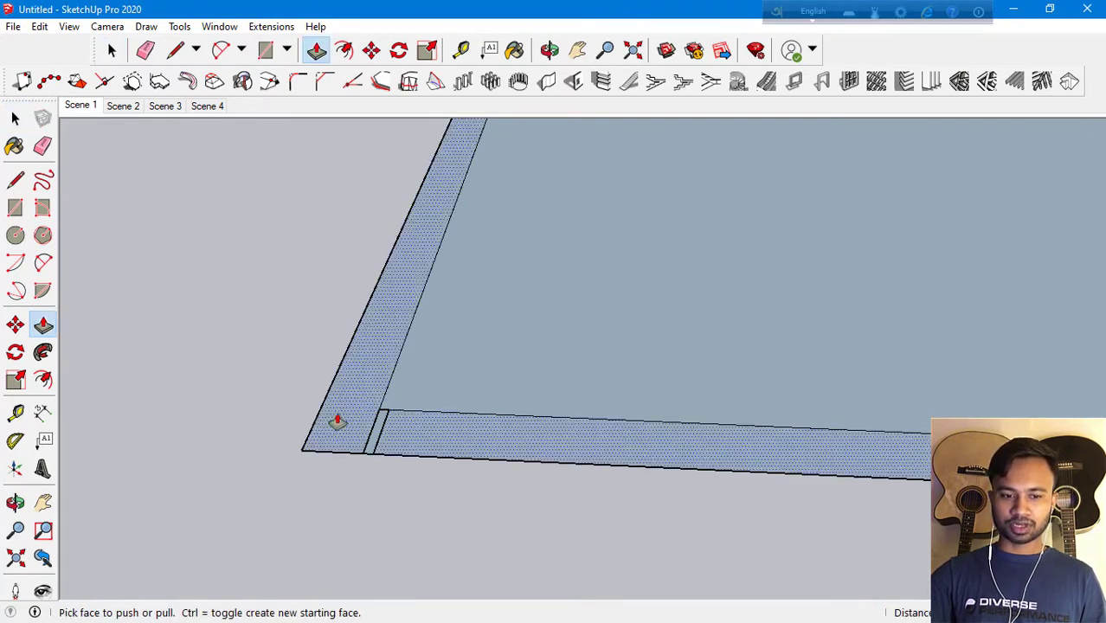
pyautogui.click(15, 118)
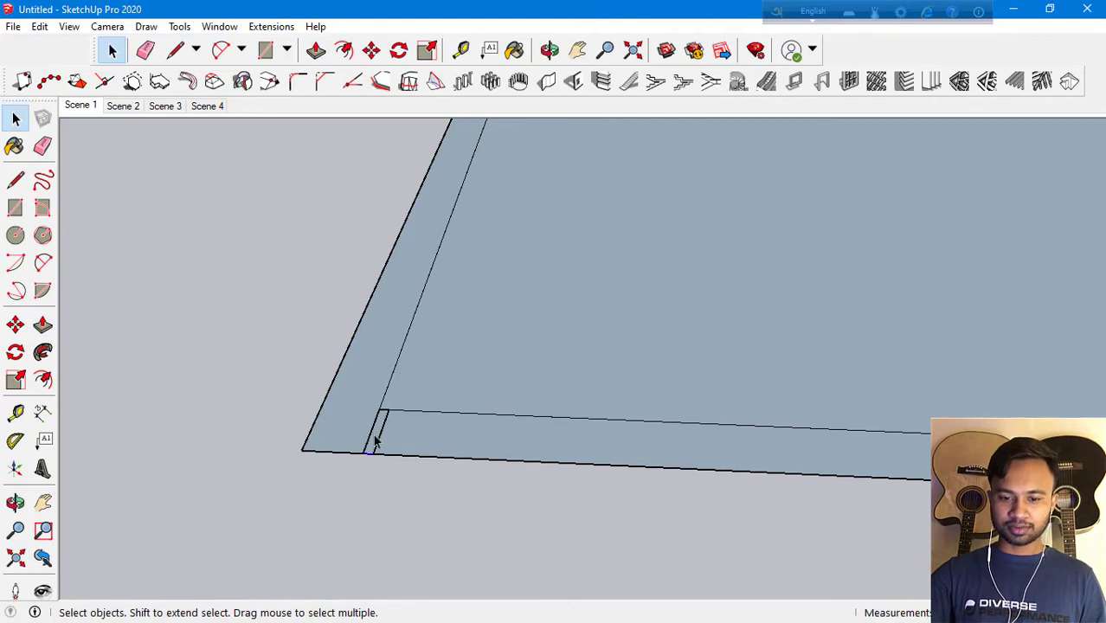
pyautogui.hotkey('alt', 'x')
pyautogui.press('p')
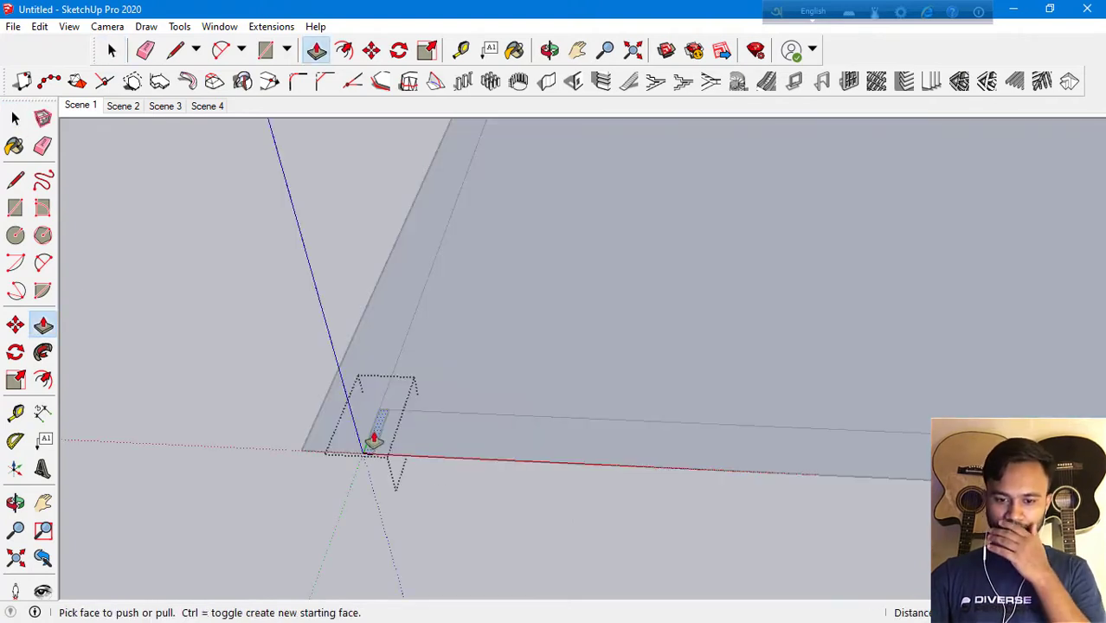
pyautogui.click(374, 441)
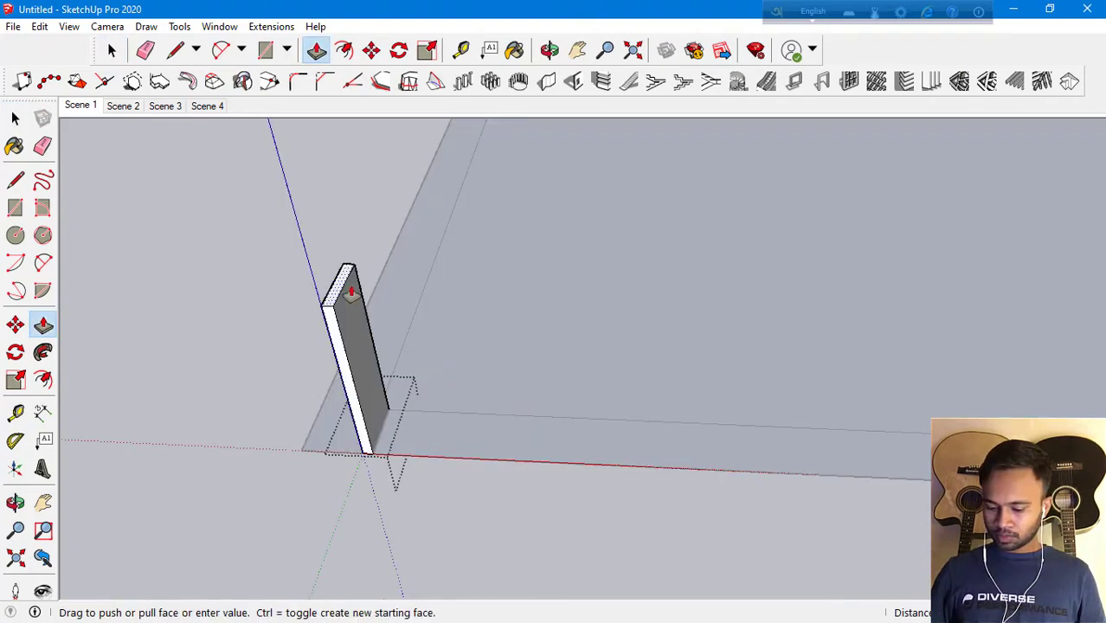
pyautogui.click(303, 355)
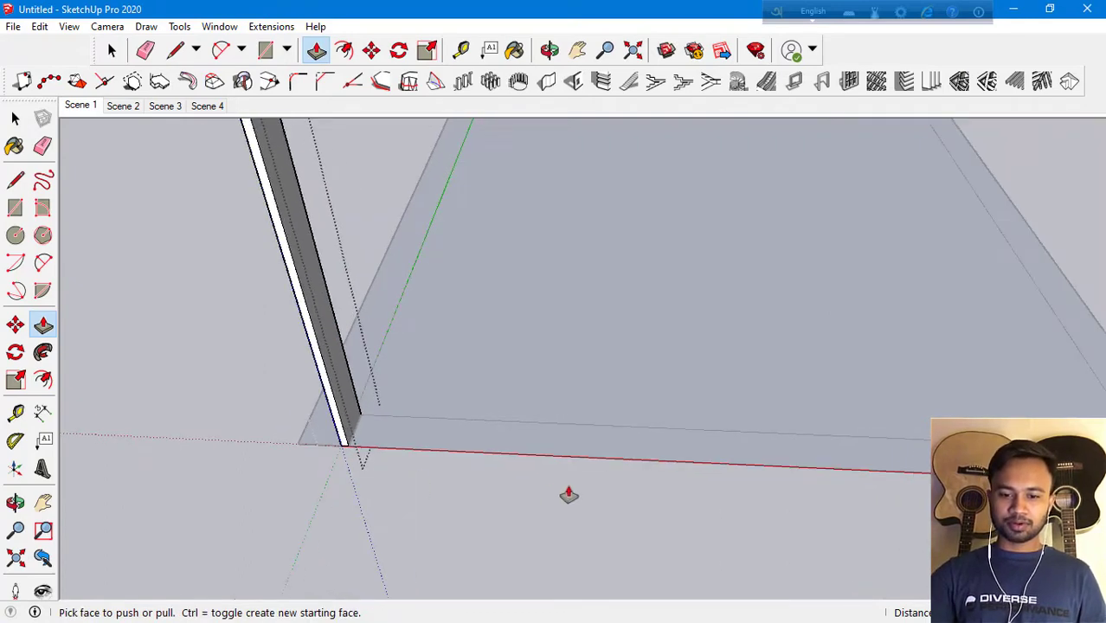
pyautogui.scroll(-3, 568, 496)
pyautogui.scroll(-2, 437, 447)
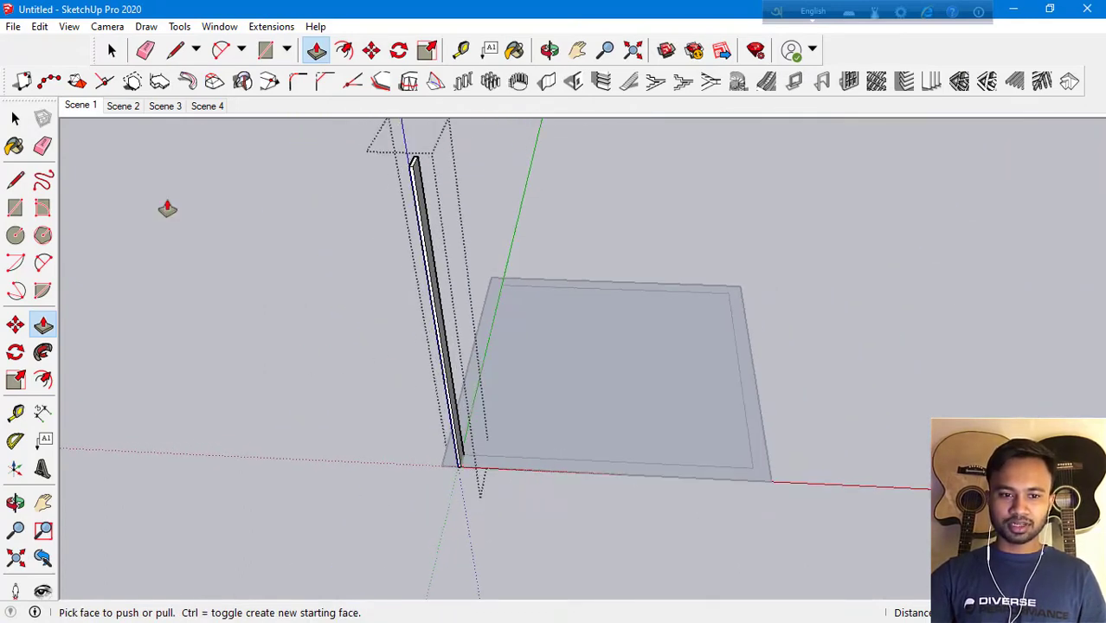
pyautogui.click(15, 118)
pyautogui.scroll(2, 478, 542)
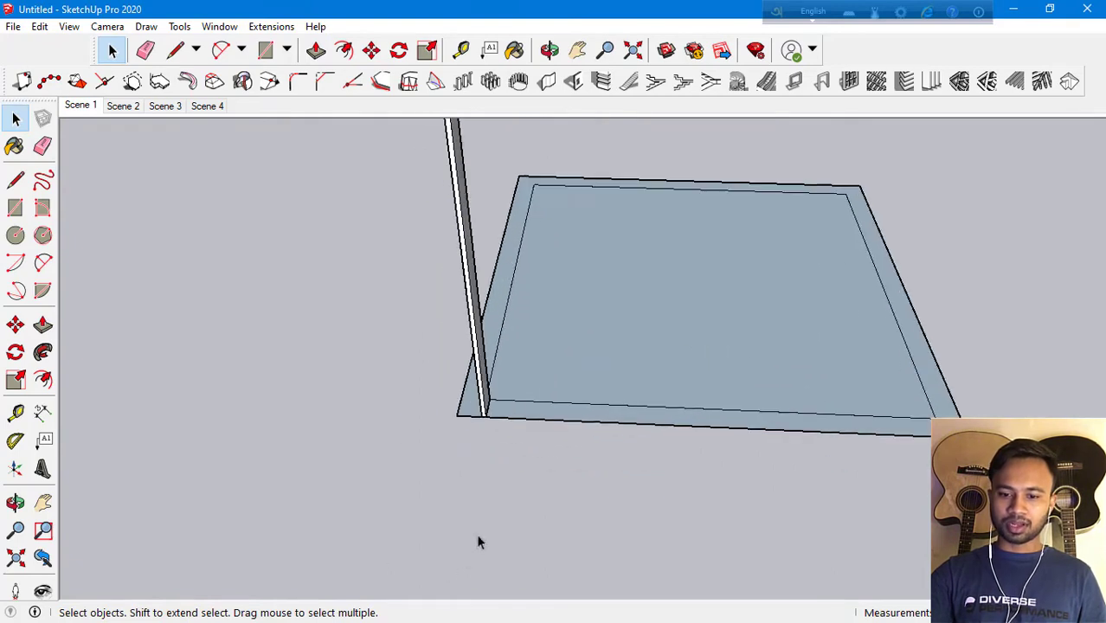
pyautogui.scroll(1, 482, 394)
pyautogui.click(480, 385)
# Make the slab a component, keeping the default name Component#2
pyautogui.rightClick(479, 374)
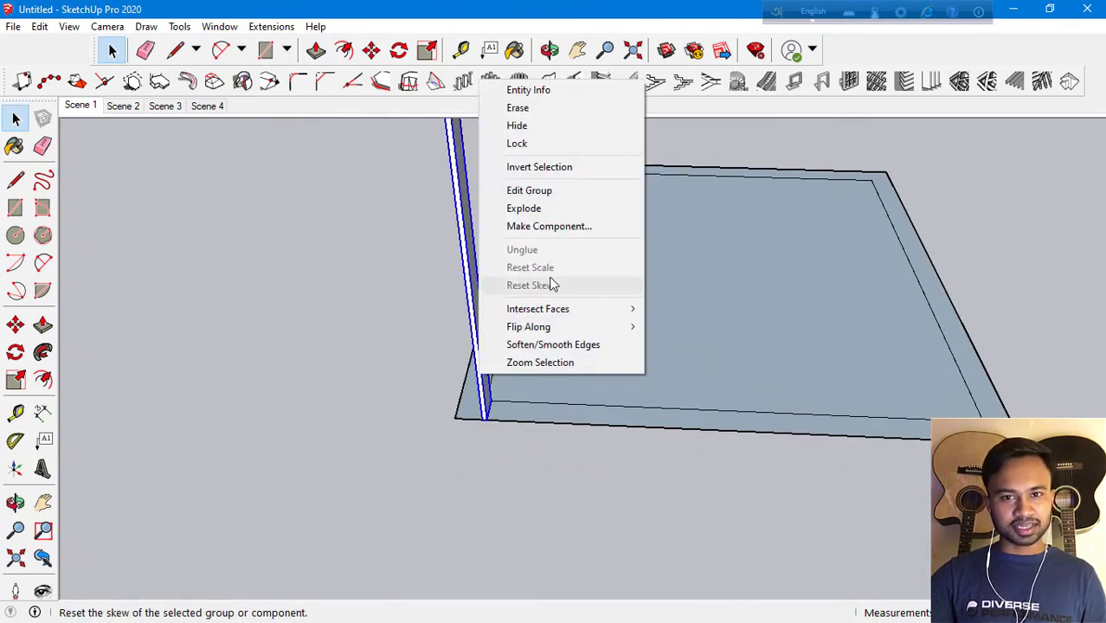
pyautogui.click(551, 227)
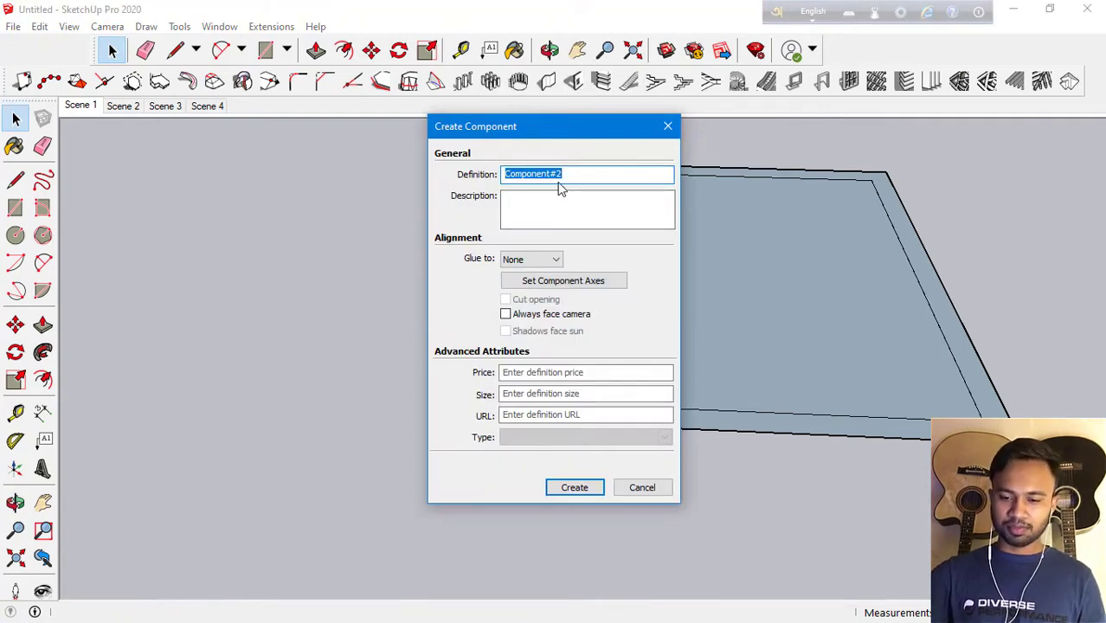
pyautogui.click(574, 486)
# Copy the vertical board from its base corner to sit just beside the original
pyautogui.scroll(2, 554, 428)
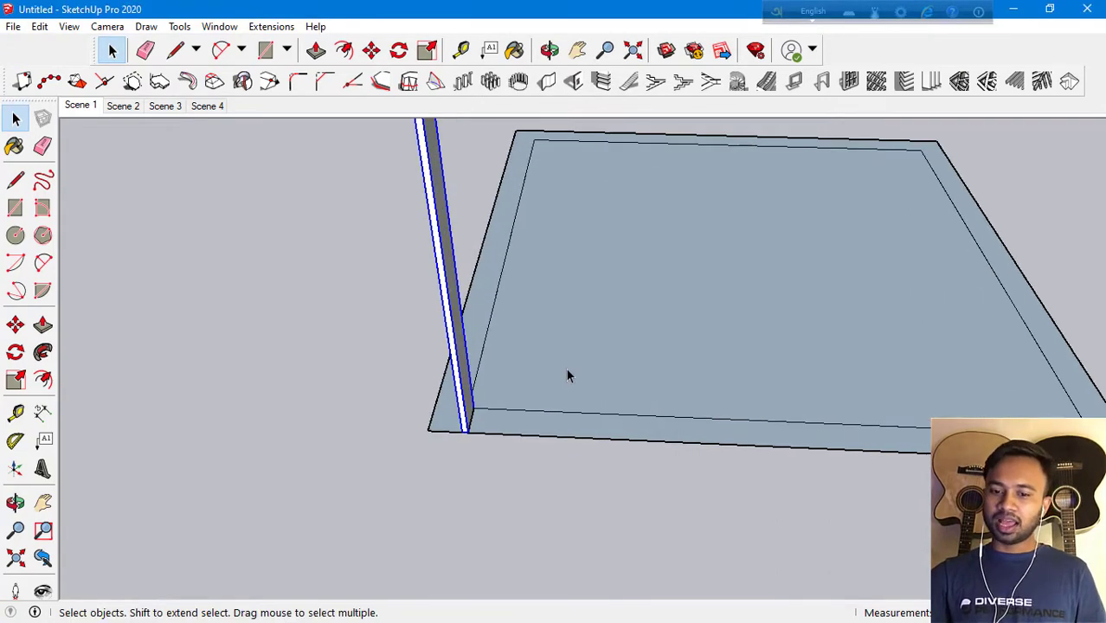
pyautogui.scroll(3, 567, 374)
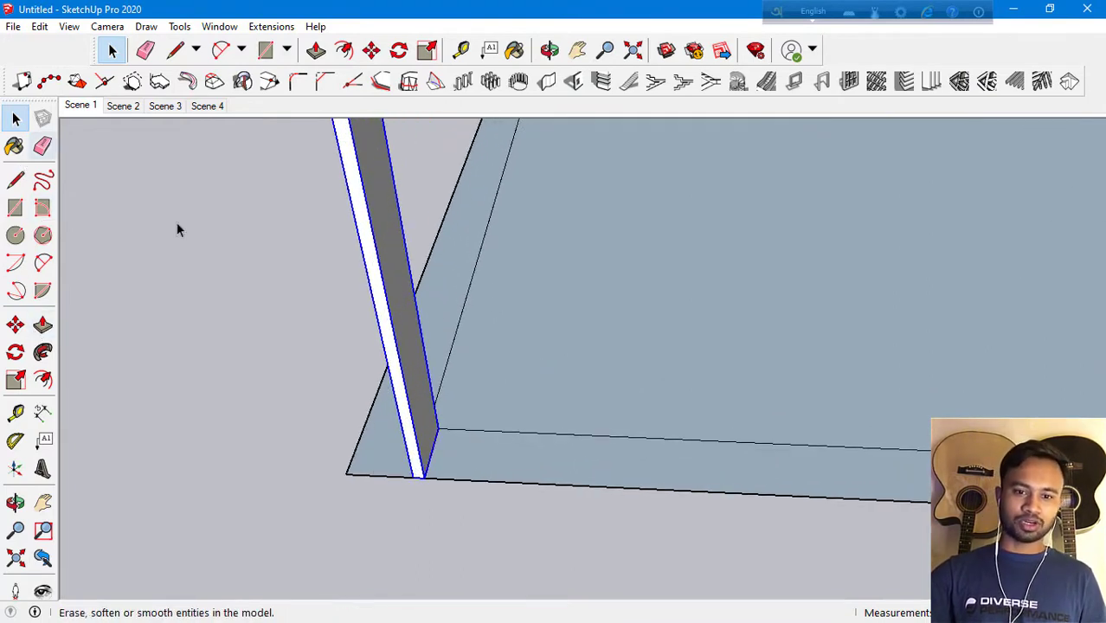
pyautogui.click(15, 325)
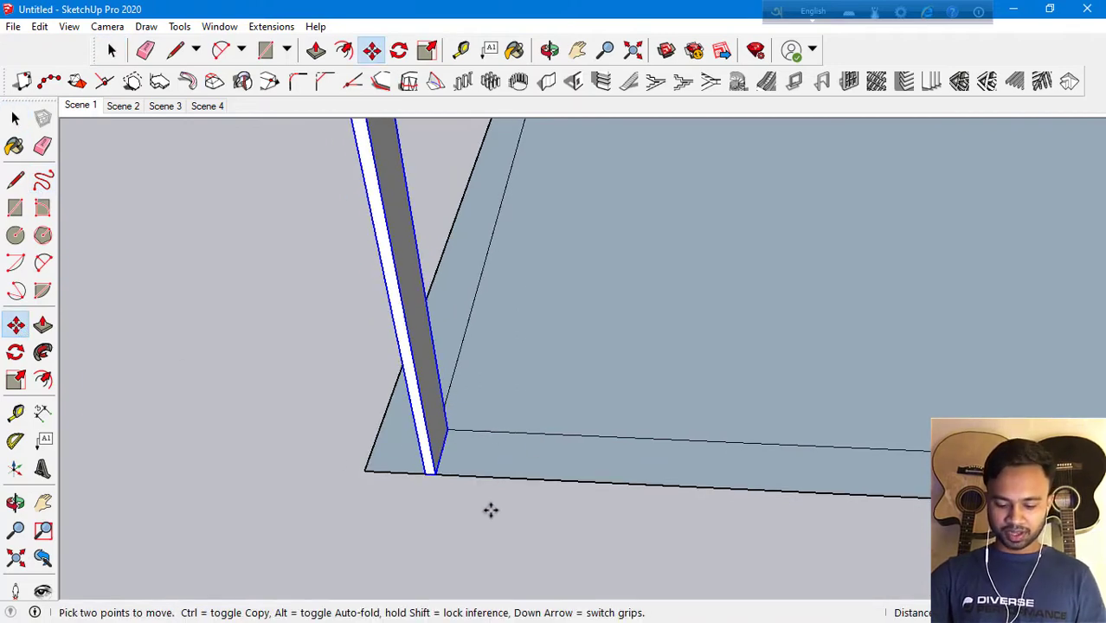
pyautogui.press('o')
pyautogui.moveTo(488, 509)
pyautogui.mouseDown()
pyautogui.moveTo(501, 462)
pyautogui.moveTo(577, 446)
pyautogui.mouseUp()
pyautogui.press('m')
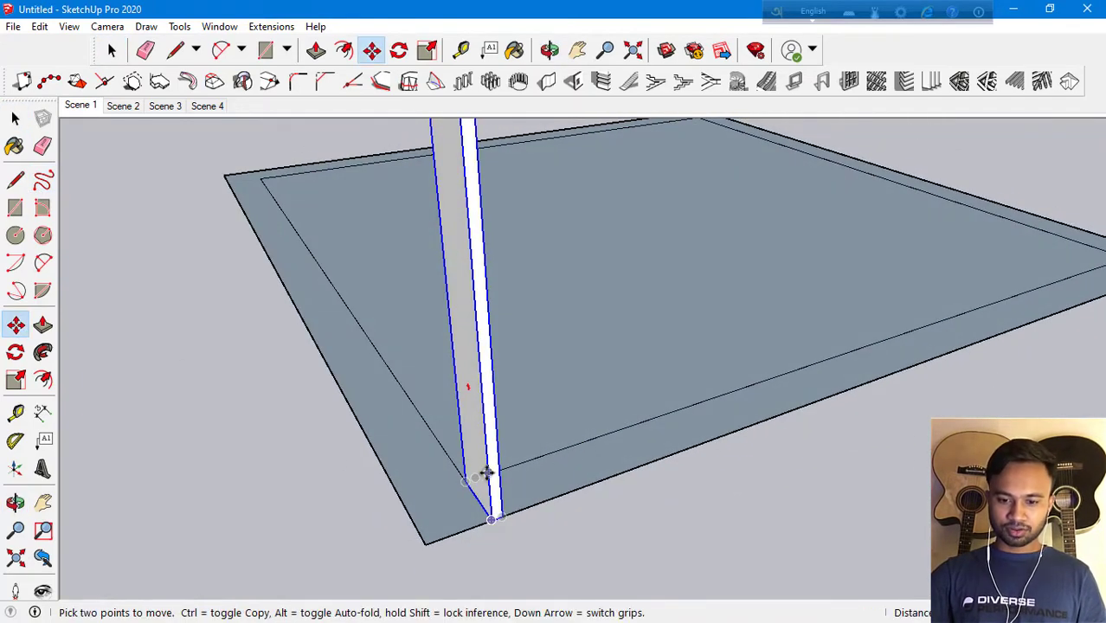
pyautogui.click(468, 478)
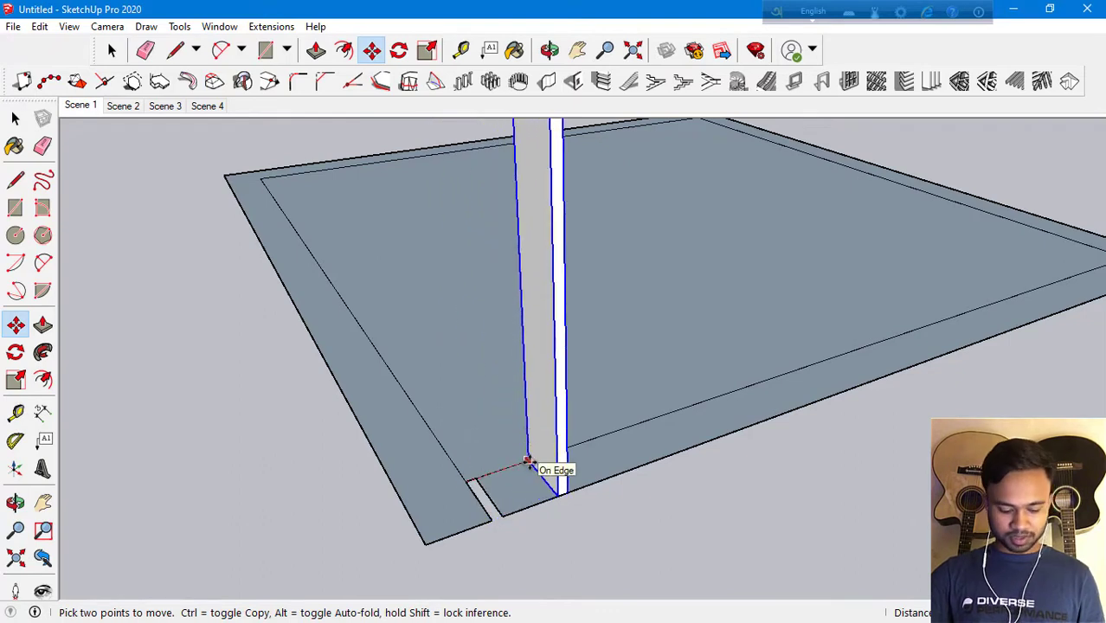
pyautogui.press('ctrl')
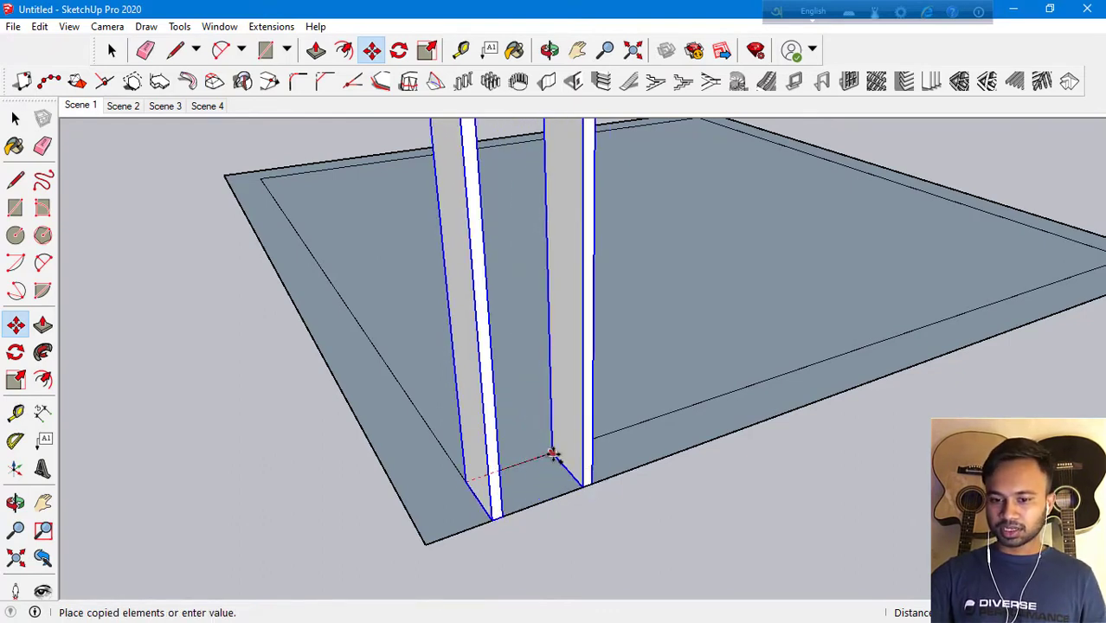
pyautogui.click(552, 455)
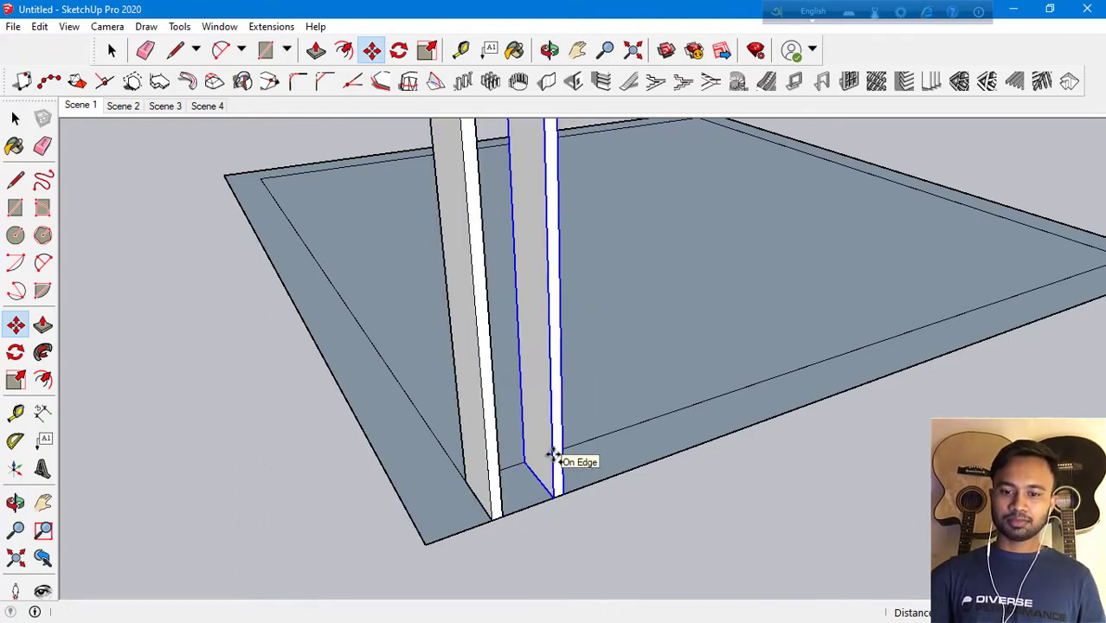
# Array the copy with x25 into a row of evenly spaced boards, then view the row
pyautogui.moveTo(518, 456)
pyautogui.mouseDown(button='middle')
pyautogui.moveTo(316, 470)
pyautogui.moveTo(372, 436)
pyautogui.mouseUp(button='middle')
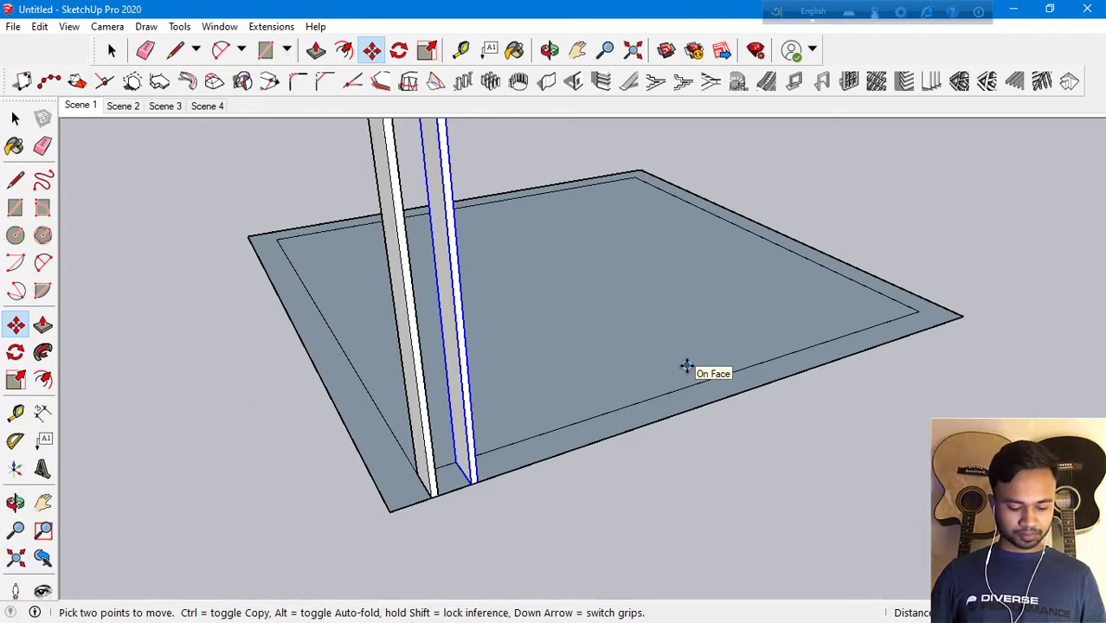
pyautogui.write('x25')
pyautogui.press('Return')
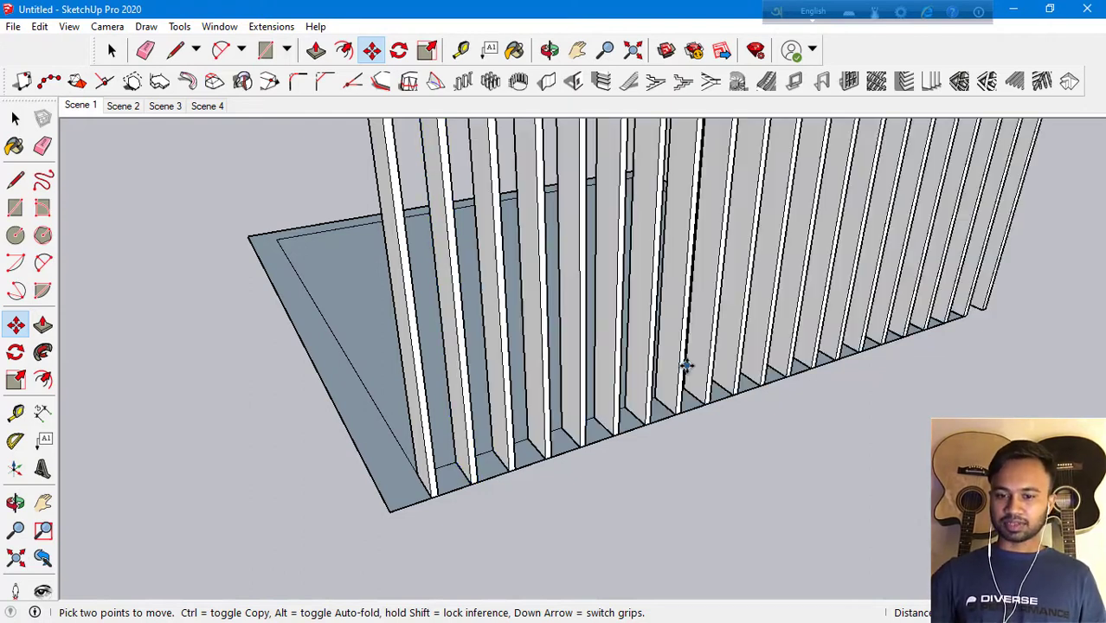
pyautogui.moveTo(686, 365)
pyautogui.mouseDown(button='middle')
pyautogui.moveTo(723, 321)
pyautogui.moveTo(462, 467)
pyautogui.moveTo(906, 267)
pyautogui.moveTo(764, 384)
pyautogui.moveTo(677, 411)
pyautogui.mouseUp(button='middle')
pyautogui.scroll(2, 765, 385)
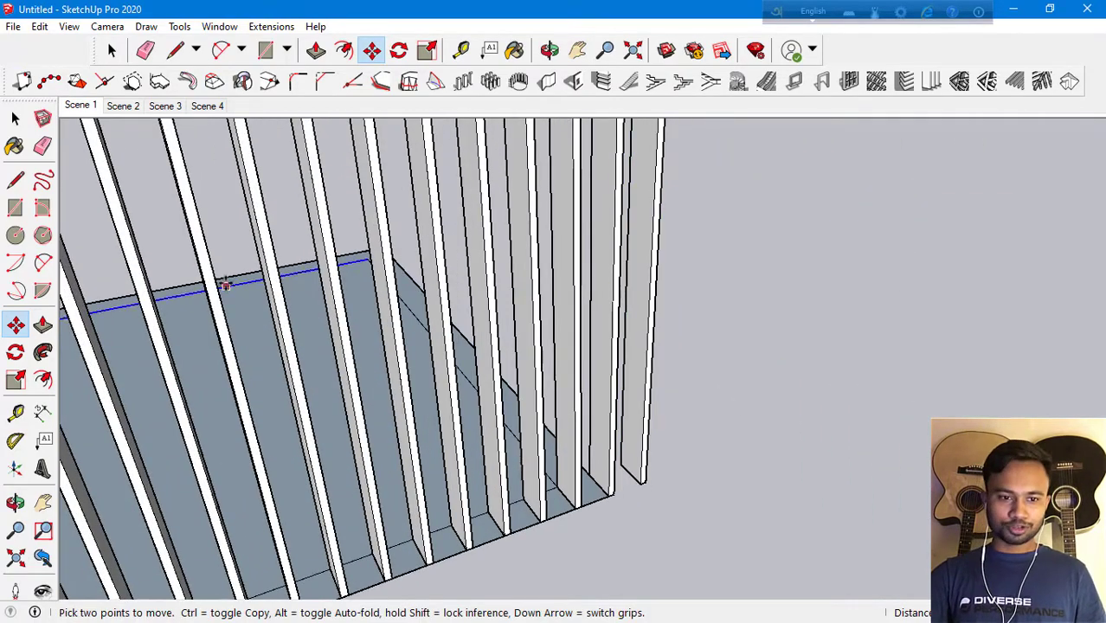
pyautogui.click(16, 119)
pyautogui.moveTo(824, 405)
pyautogui.mouseDown(button='middle')
pyautogui.moveTo(705, 433)
pyautogui.moveTo(527, 439)
pyautogui.moveTo(640, 495)
pyautogui.mouseUp(button='middle')
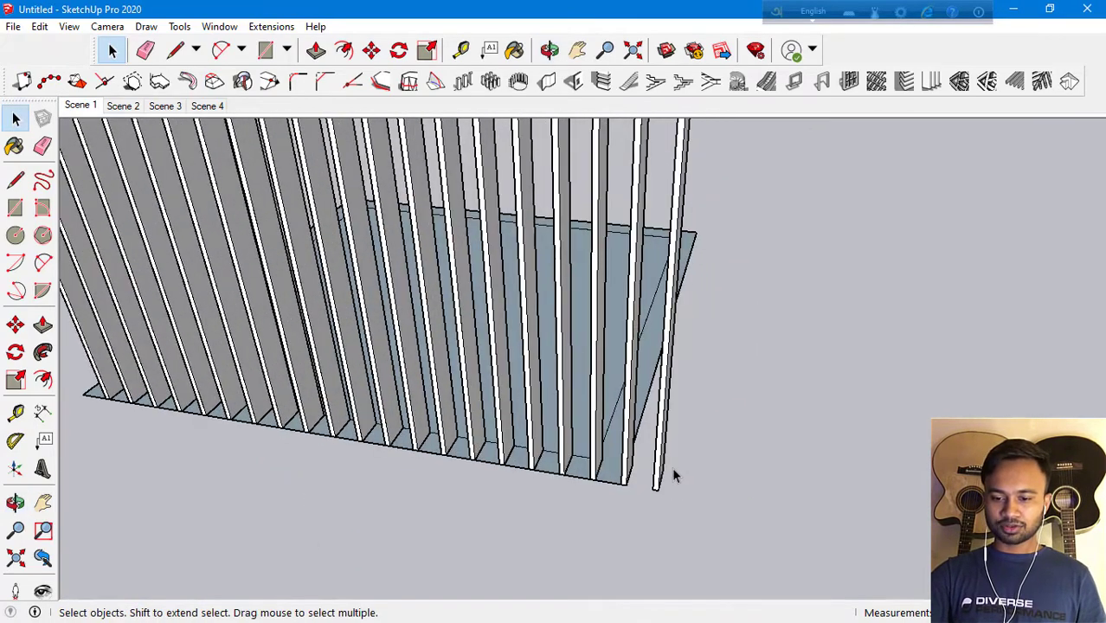
# Delete the slat sticking past the platform edge
pyautogui.click(664, 454)
pyautogui.press('Delete')
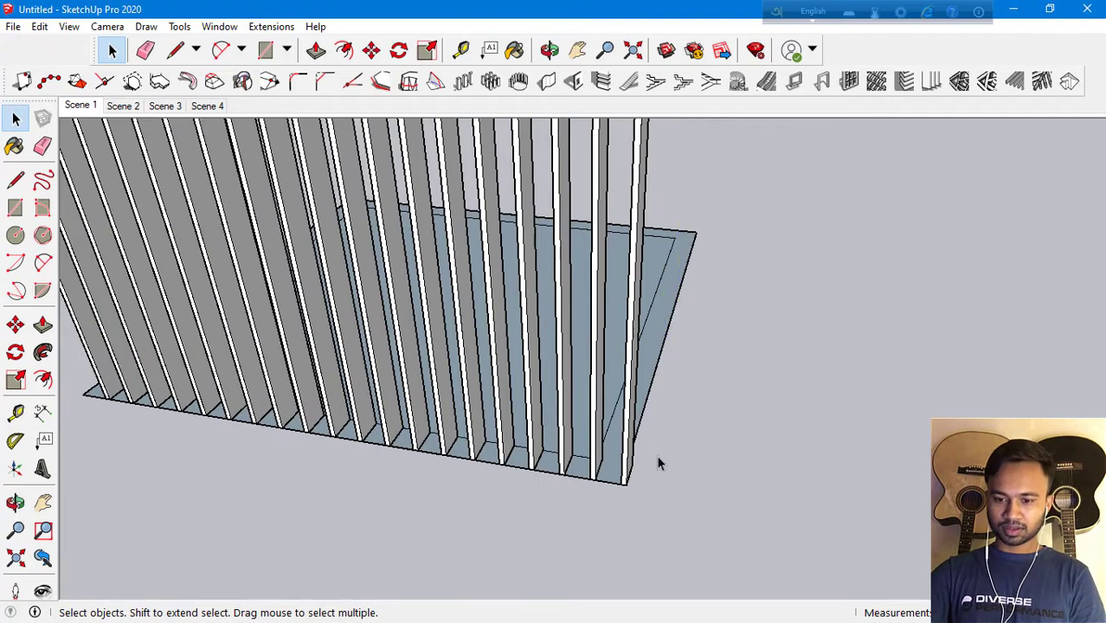
pyautogui.scroll(2, 611, 445)
pyautogui.scroll(2, 568, 469)
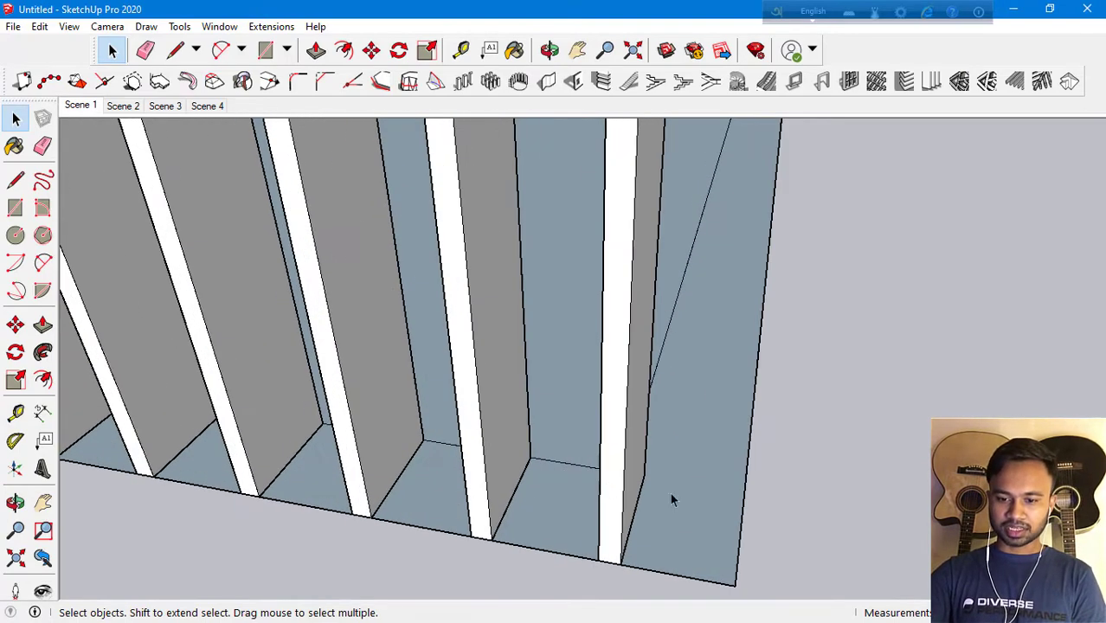
pyautogui.scroll(2, 670, 493)
pyautogui.scroll(-2, 815, 510)
pyautogui.scroll(-2, 814, 509)
pyautogui.scroll(-2, 801, 515)
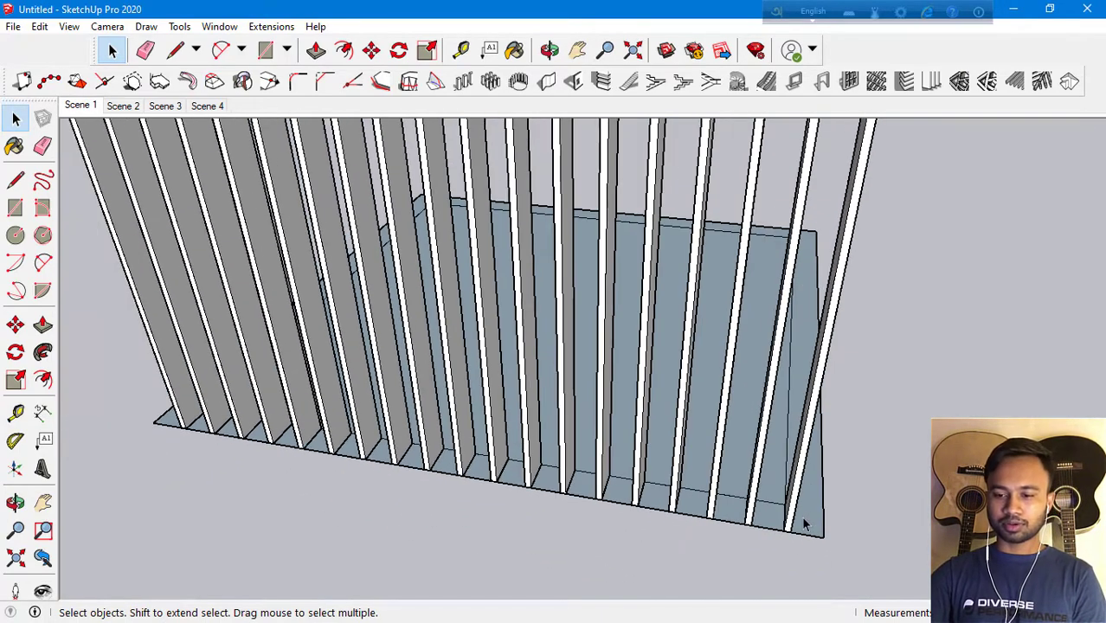
pyautogui.scroll(-1, 455, 485)
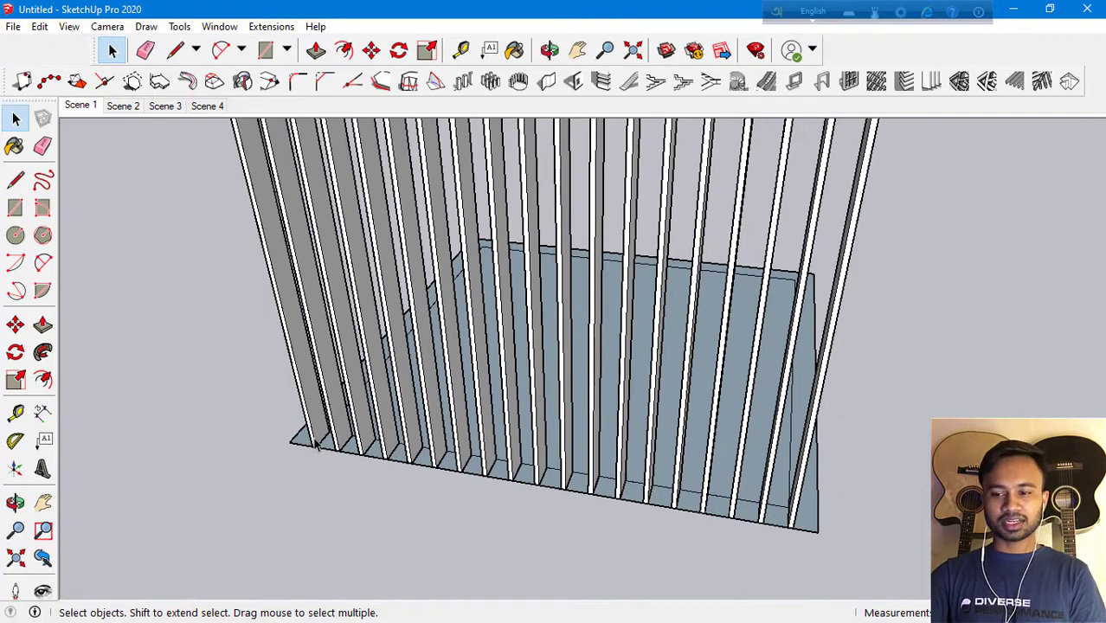
pyautogui.scroll(-1, 553, 486)
pyautogui.scroll(-2, 654, 478)
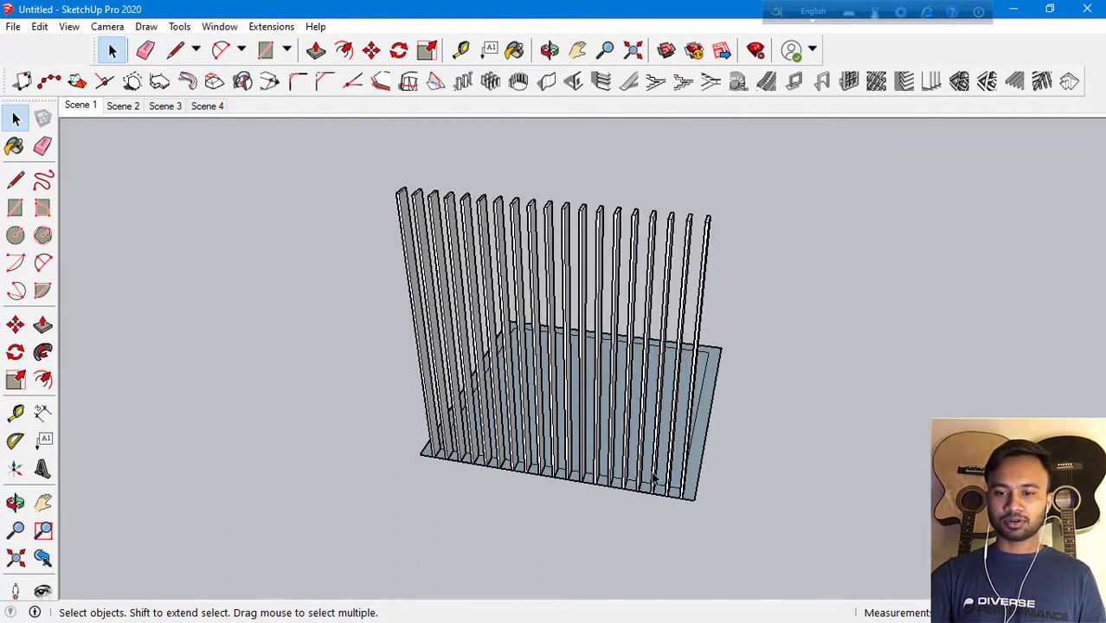
# Copy the whole row of slats from its lower corner onto the platform's opposite edge
pyautogui.moveTo(365, 188); pyautogui.dragTo(264, 226)
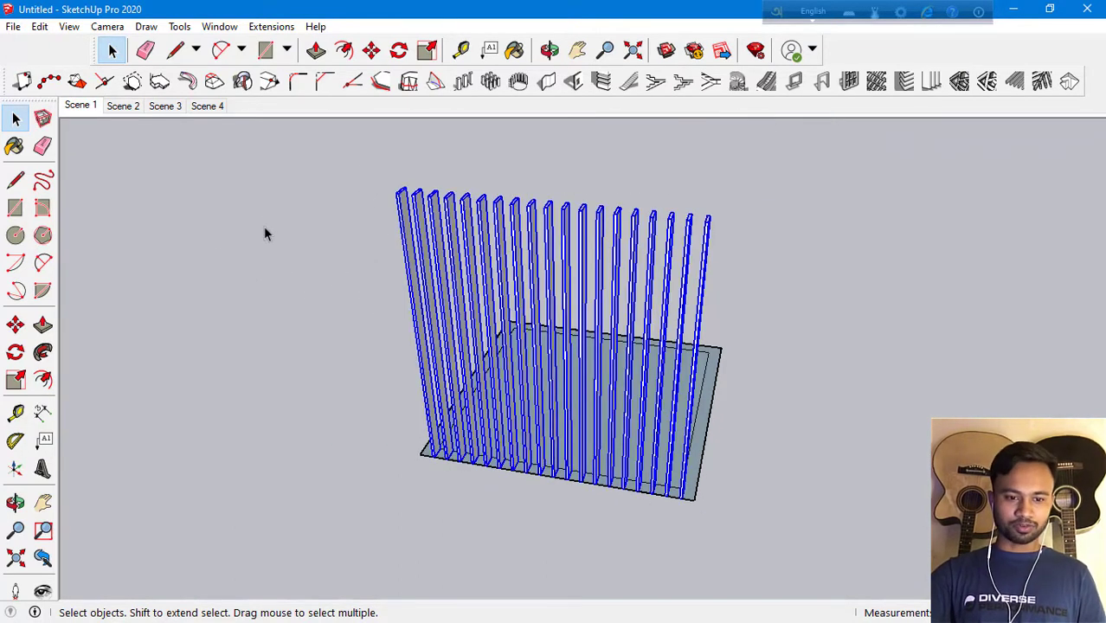
pyautogui.click(16, 324)
pyautogui.scroll(2, 704, 540)
pyautogui.scroll(1, 704, 540)
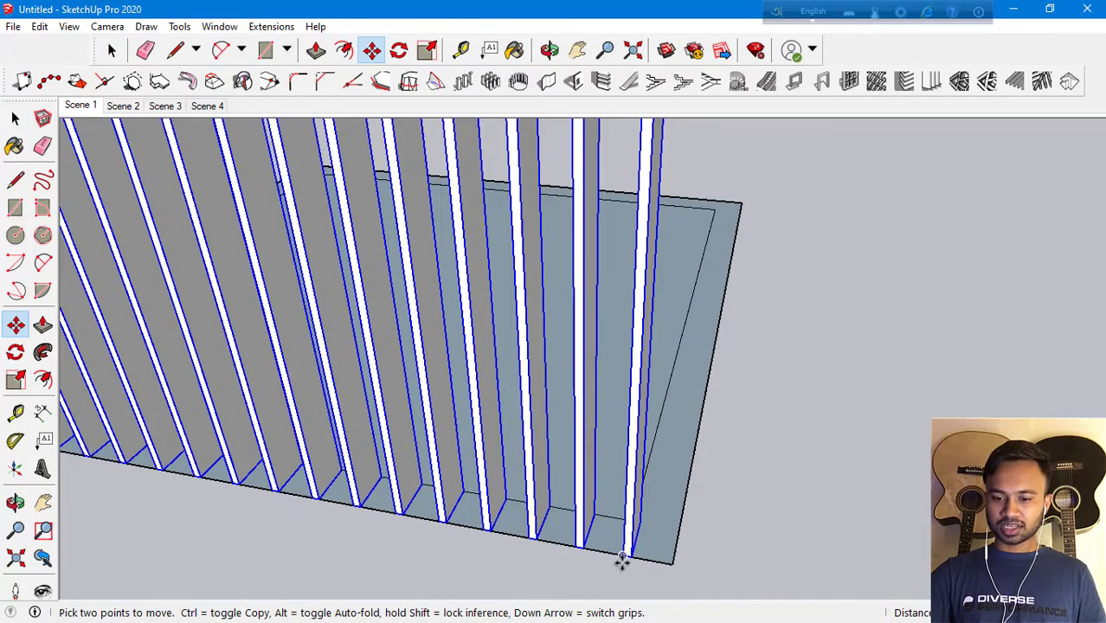
pyautogui.click(622, 560)
pyautogui.press('ctrl')
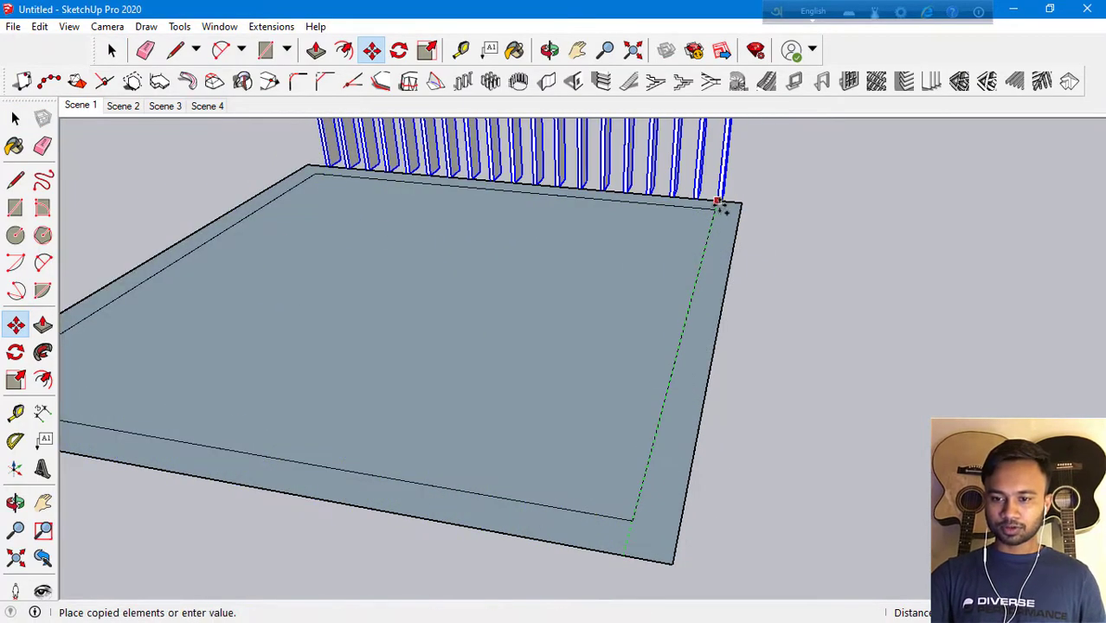
pyautogui.click(717, 210)
pyautogui.scroll(-2, 744, 252)
pyautogui.scroll(-2, 707, 298)
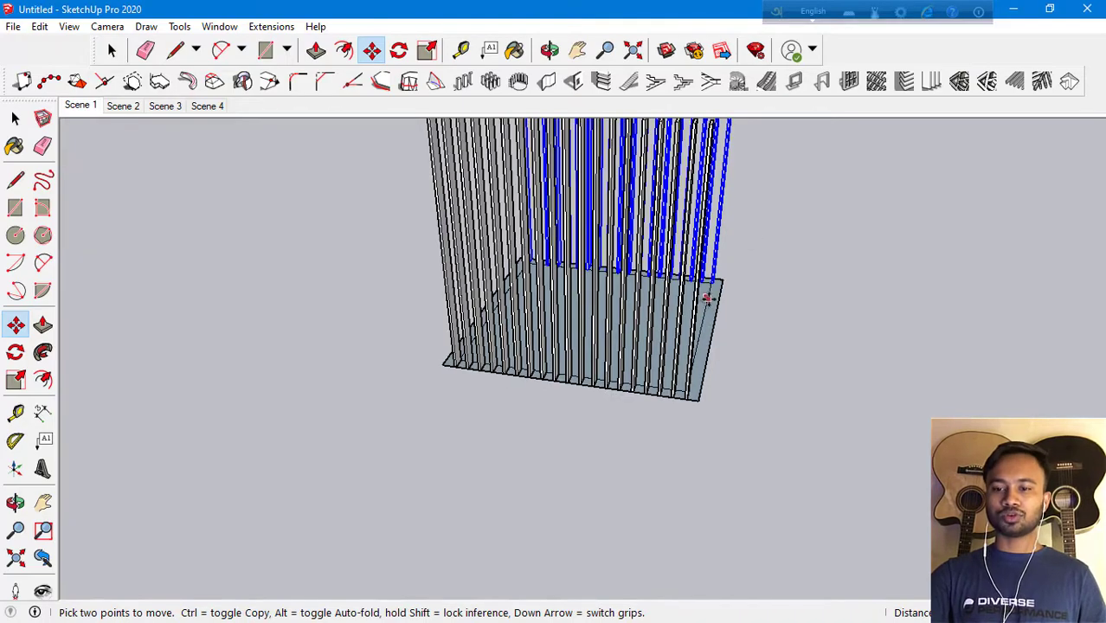
# Zoom in on the platform corner and check the last slat at the row's end, leaving it unmoved
pyautogui.click(15, 119)
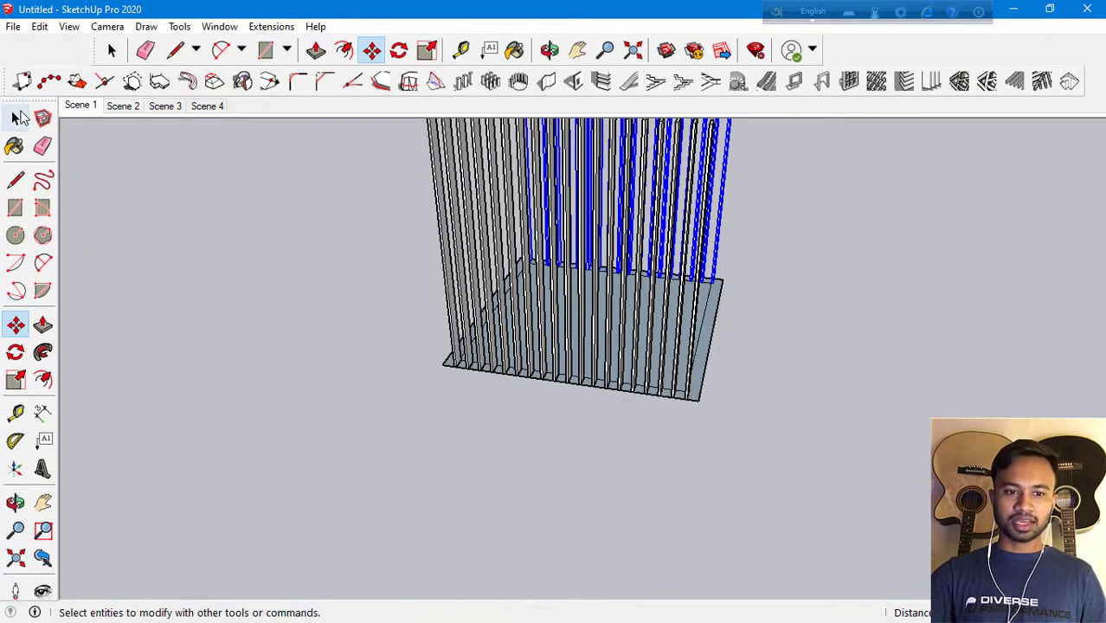
pyautogui.moveTo(723, 362)
pyautogui.mouseDown(button='middle')
pyautogui.moveTo(779, 153)
pyautogui.moveTo(681, 348)
pyautogui.mouseUp(button='middle')
pyautogui.scroll(3, 506, 356)
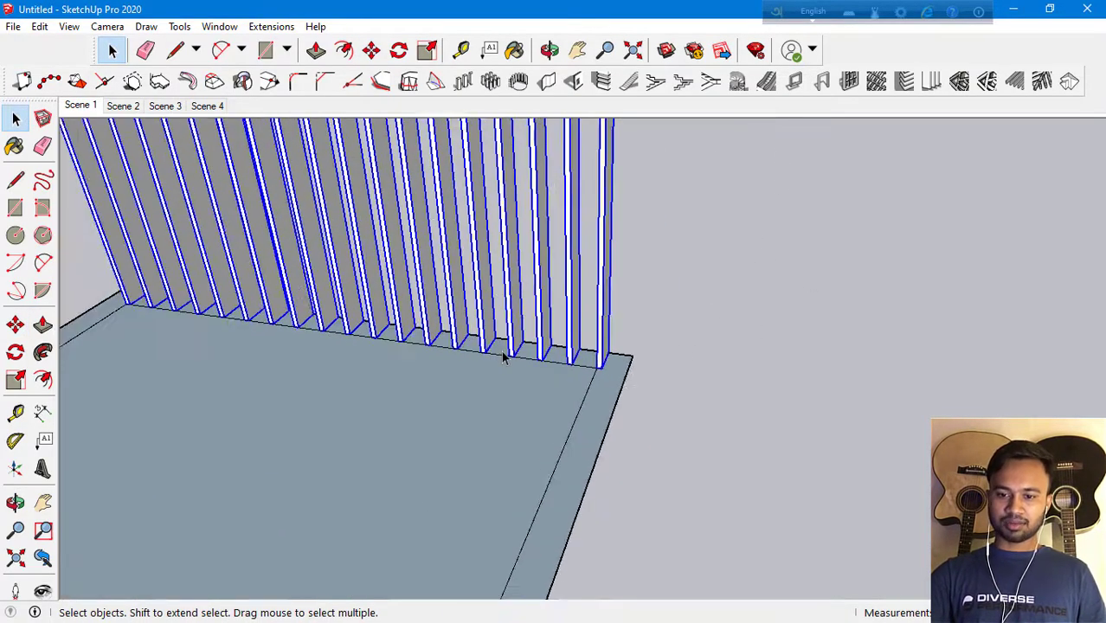
pyautogui.scroll(2, 608, 361)
pyautogui.scroll(2, 607, 362)
pyautogui.click(817, 309)
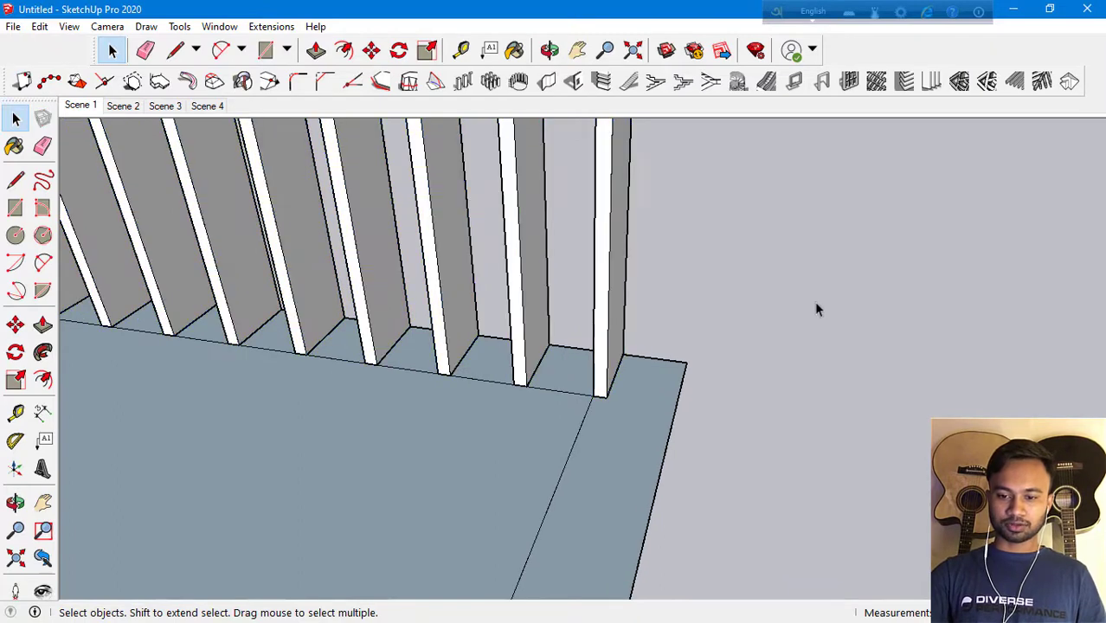
pyautogui.click(596, 358)
pyautogui.press('m')
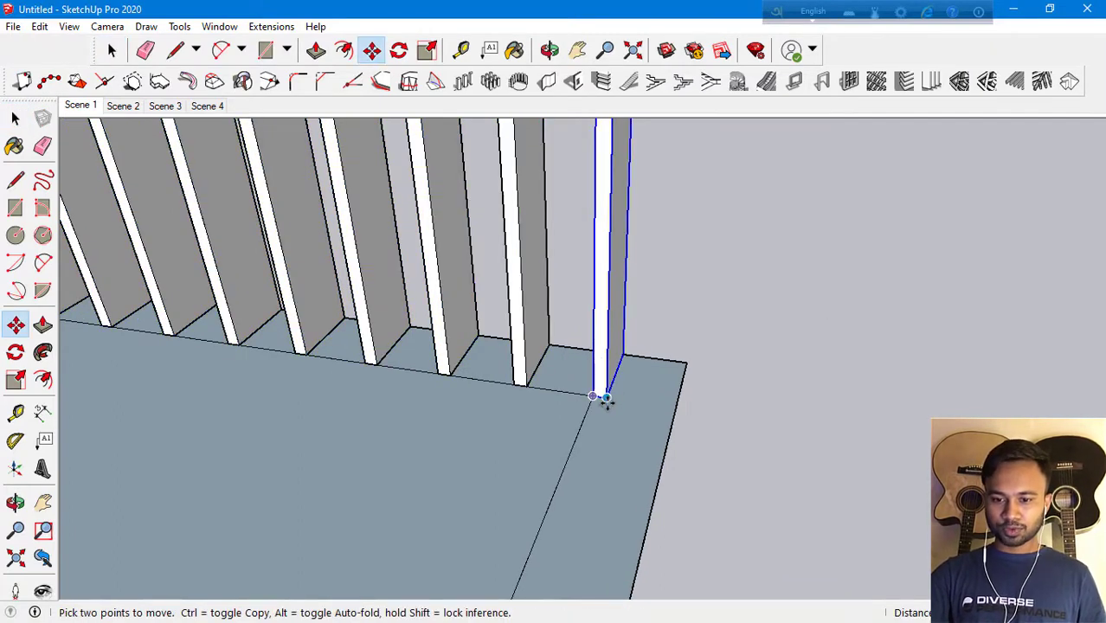
pyautogui.press('Escape')
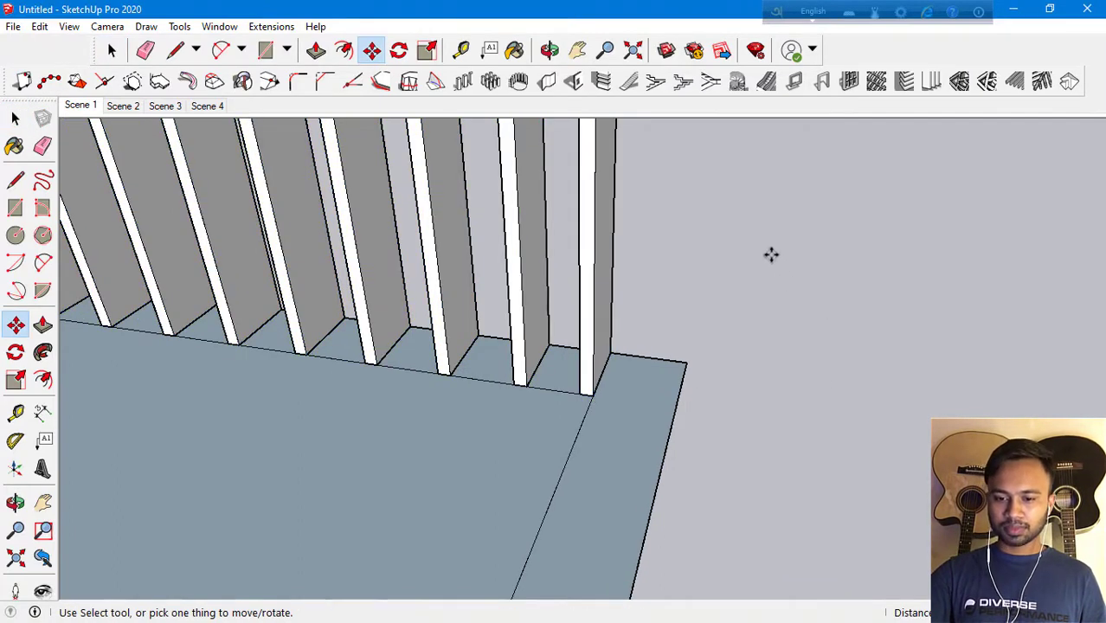
pyautogui.moveTo(770, 255); pyautogui.dragTo(524, 451, button='middle')
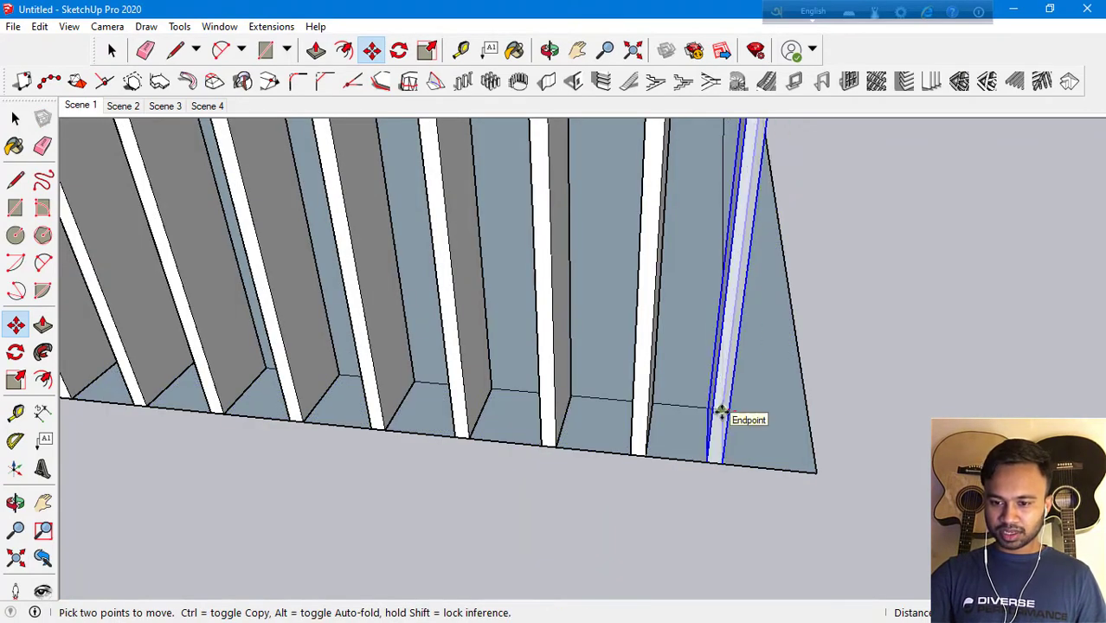
pyautogui.scroll(-2, 485, 411)
pyautogui.scroll(-2, 551, 438)
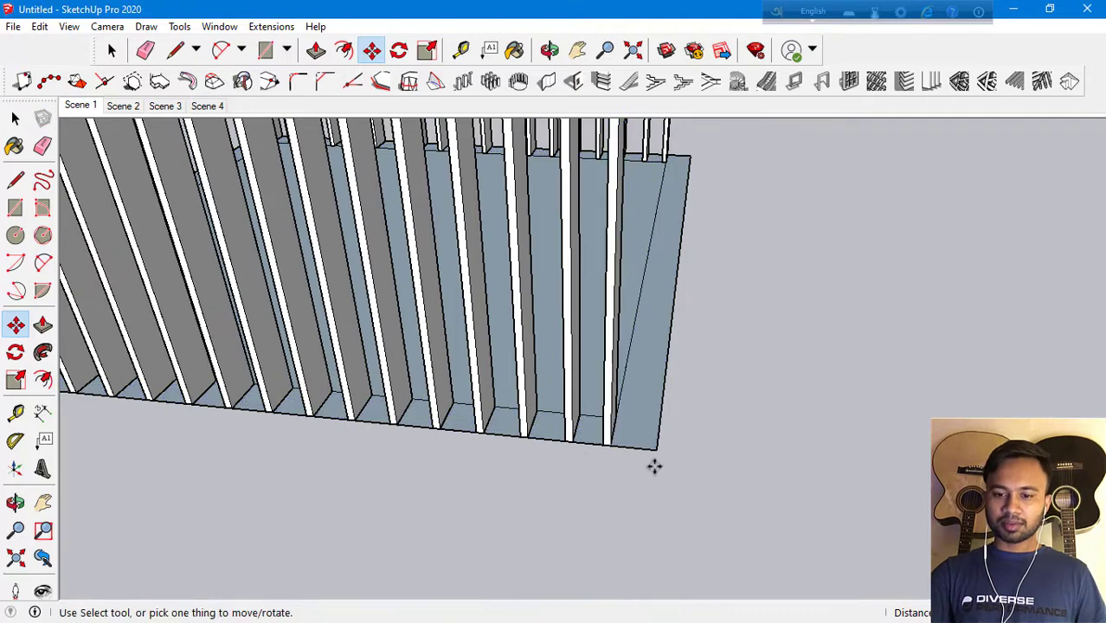
pyautogui.click(15, 119)
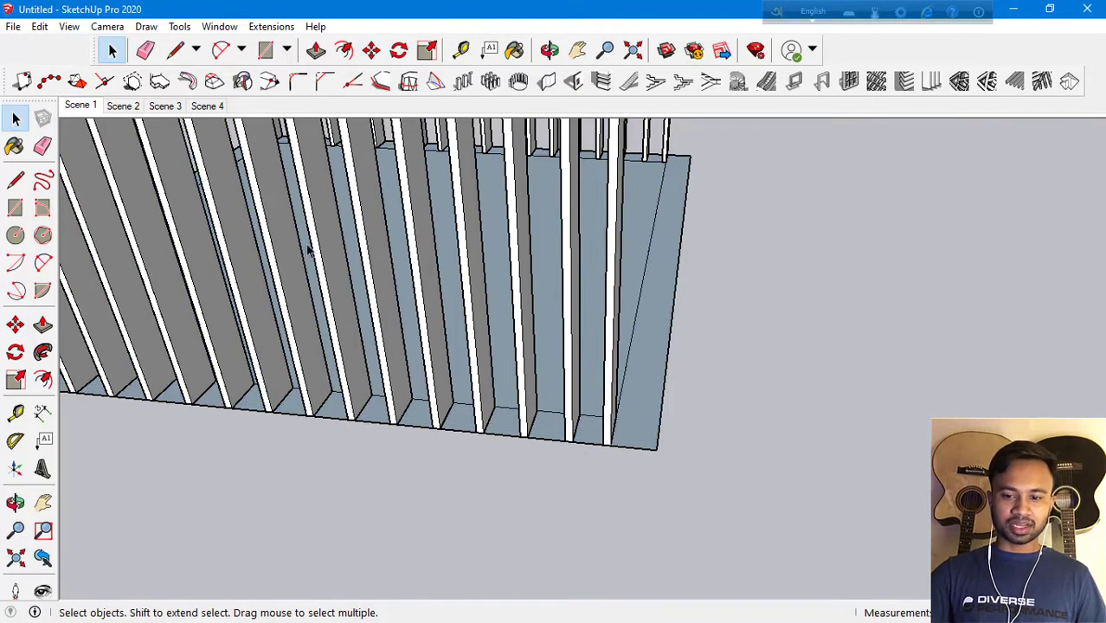
# Rotate the corner fin about its base so it sits flush against the wall
pyautogui.click(609, 437)
pyautogui.click(15, 352)
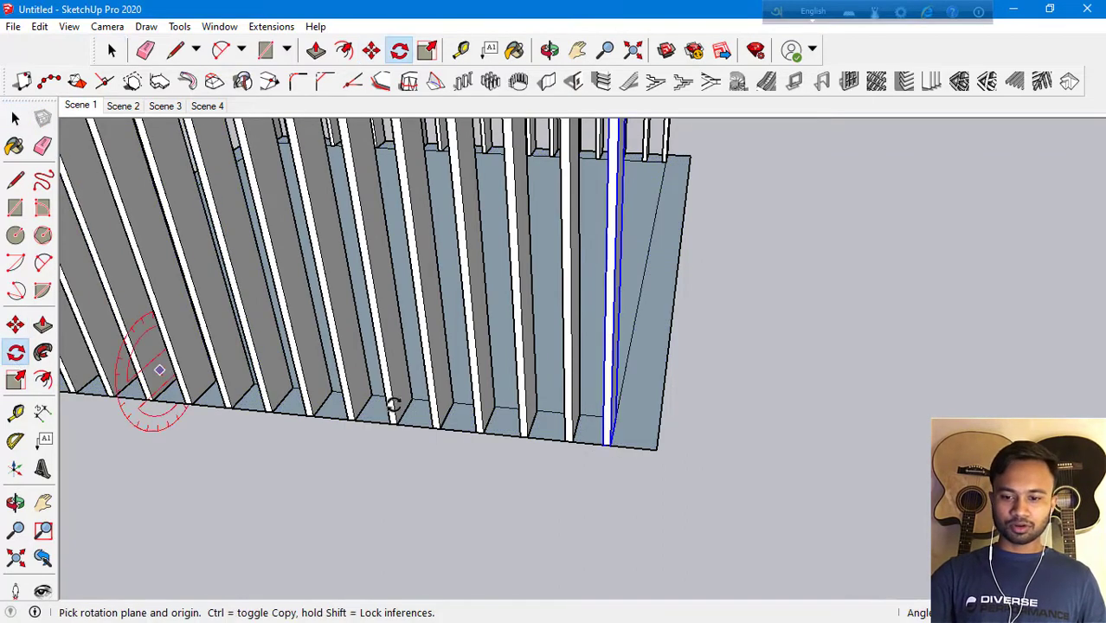
pyautogui.click(614, 418)
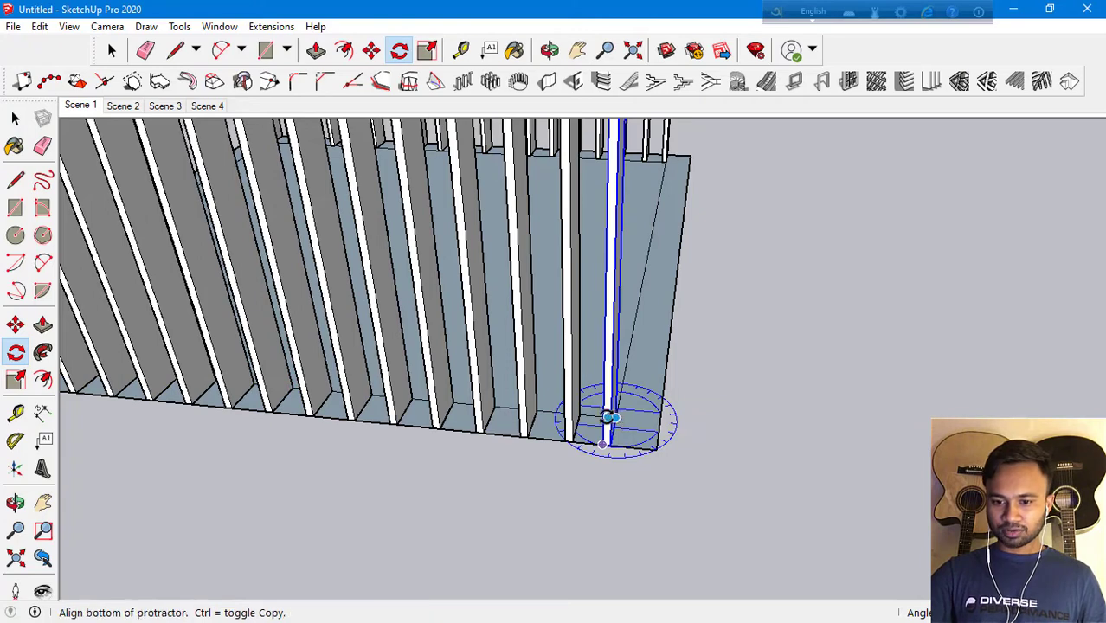
pyautogui.click(618, 429)
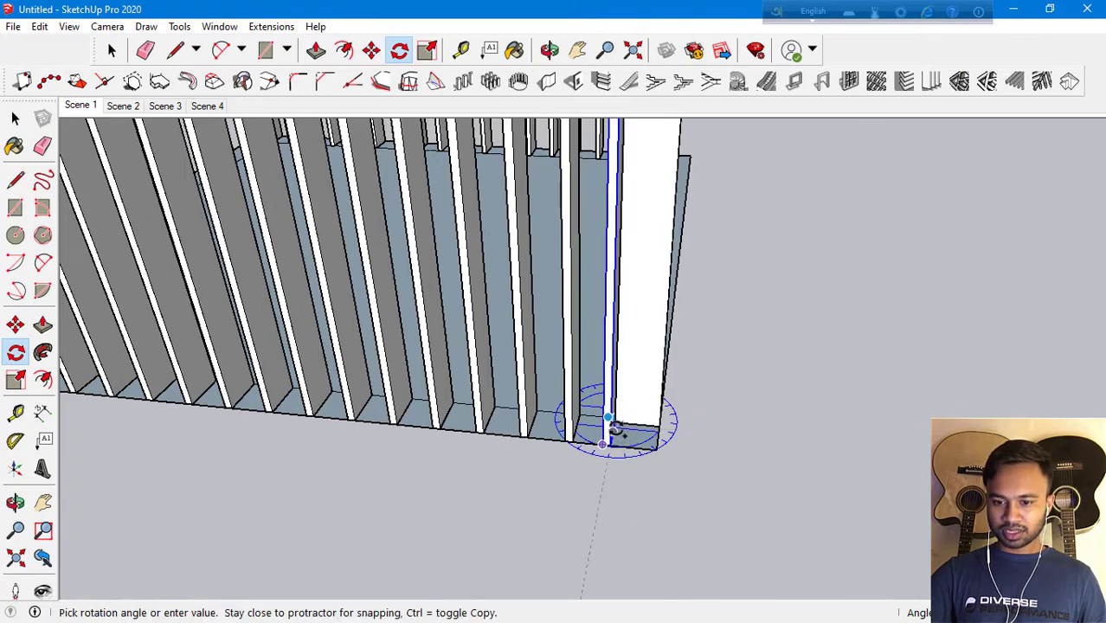
pyautogui.click(675, 433)
pyautogui.moveTo(714, 432); pyautogui.dragTo(152, 184, button='middle')
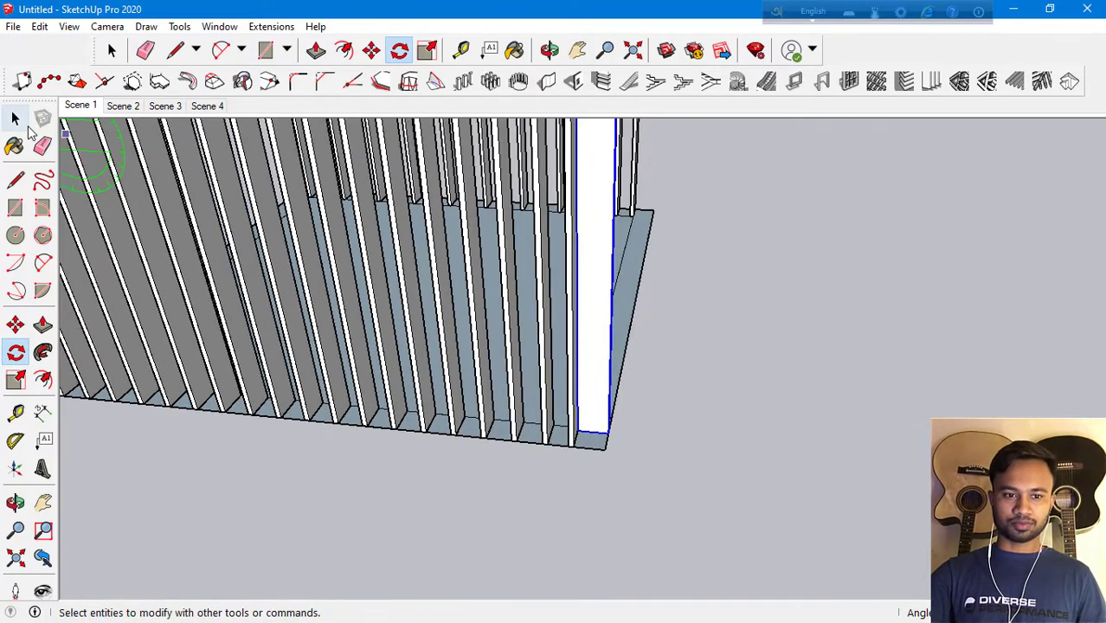
pyautogui.click(688, 450)
pyautogui.click(575, 437)
pyautogui.click(511, 333)
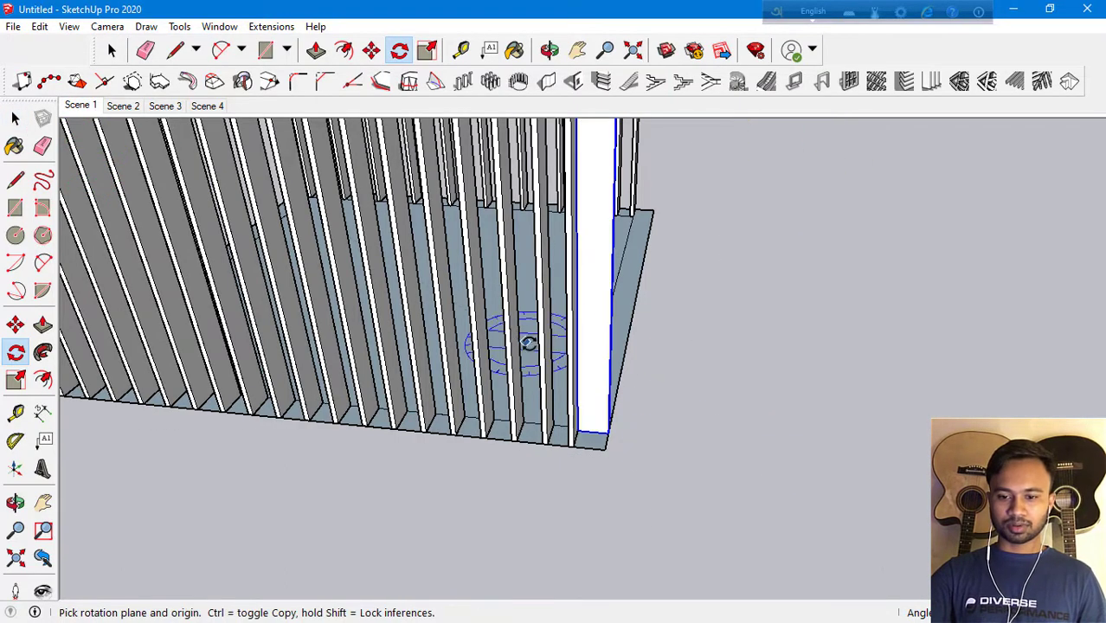
pyautogui.press('space')
pyautogui.scroll(3, 619, 363)
pyautogui.moveTo(618, 363)
pyautogui.mouseDown(button='middle')
pyautogui.moveTo(99, 372)
pyautogui.moveTo(859, 349)
pyautogui.moveTo(419, 452)
pyautogui.moveTo(620, 373)
pyautogui.moveTo(422, 314)
pyautogui.moveTo(505, 409)
pyautogui.mouseUp(button='middle')
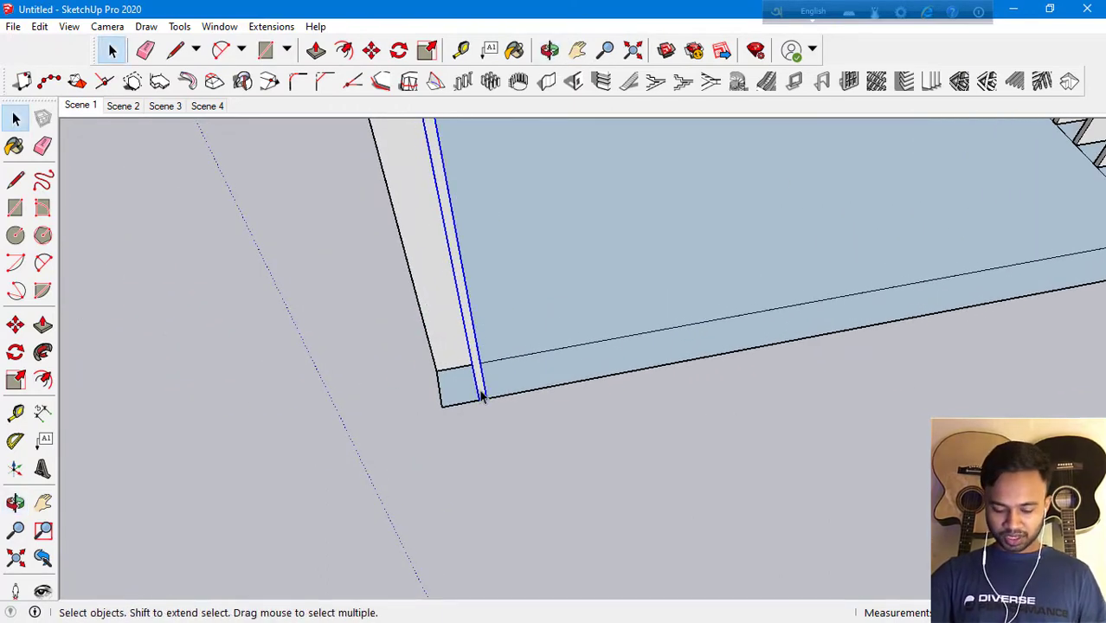
# Copy the fin 100 along the slab, then array it into 20 evenly spaced fins
pyautogui.press('m')
pyautogui.scroll(3, 476, 368)
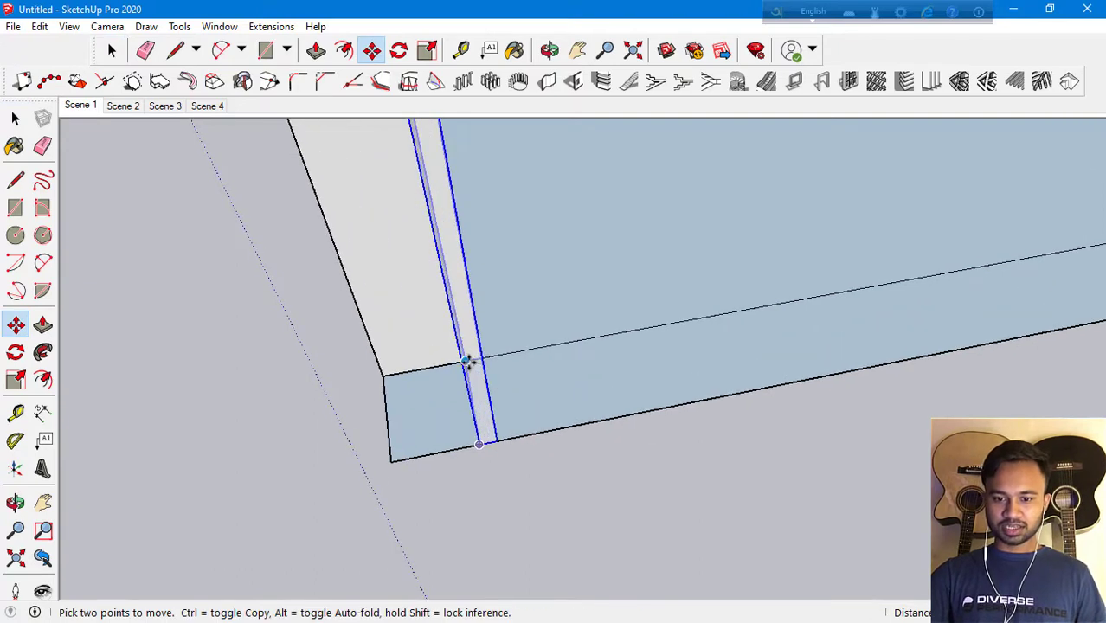
pyautogui.click(466, 361)
pyautogui.press('ctrl')
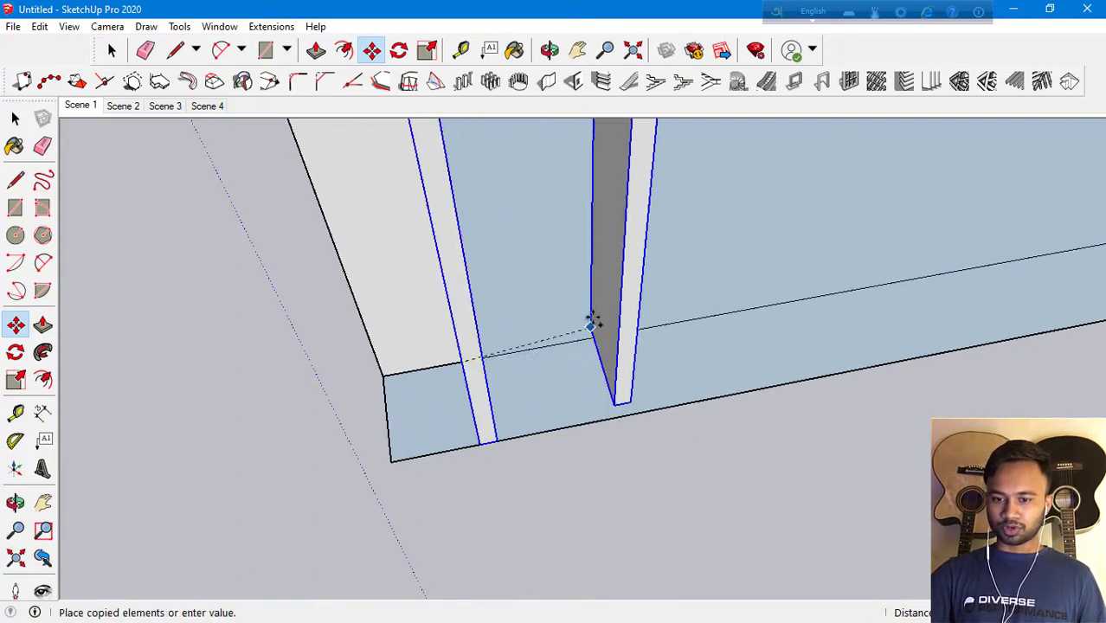
pyautogui.click(623, 333)
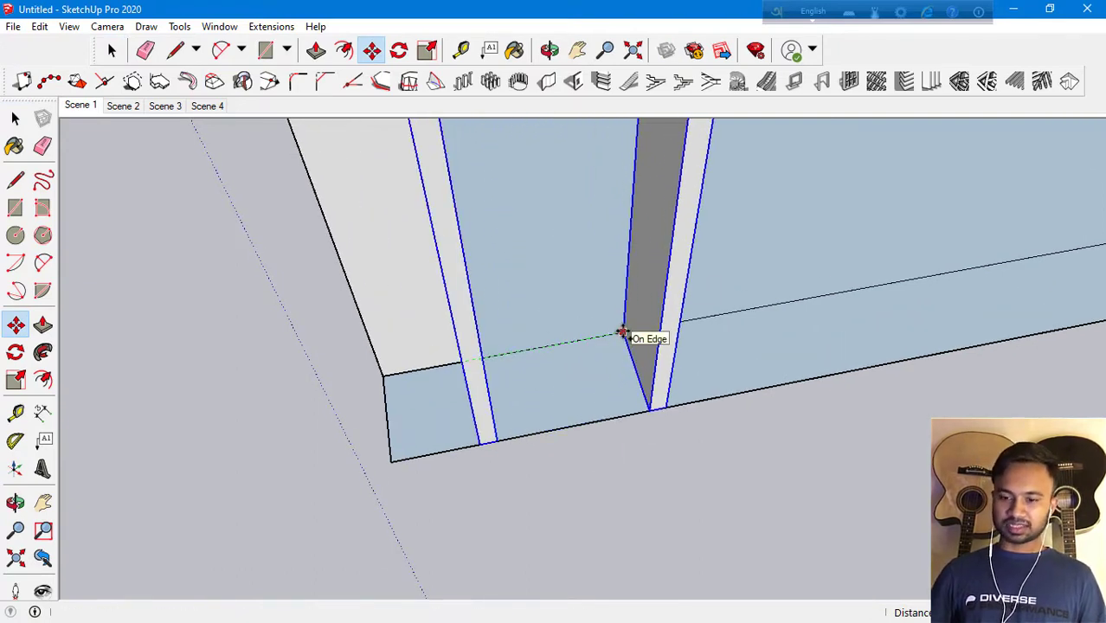
pyautogui.write('100')
pyautogui.press('Return')
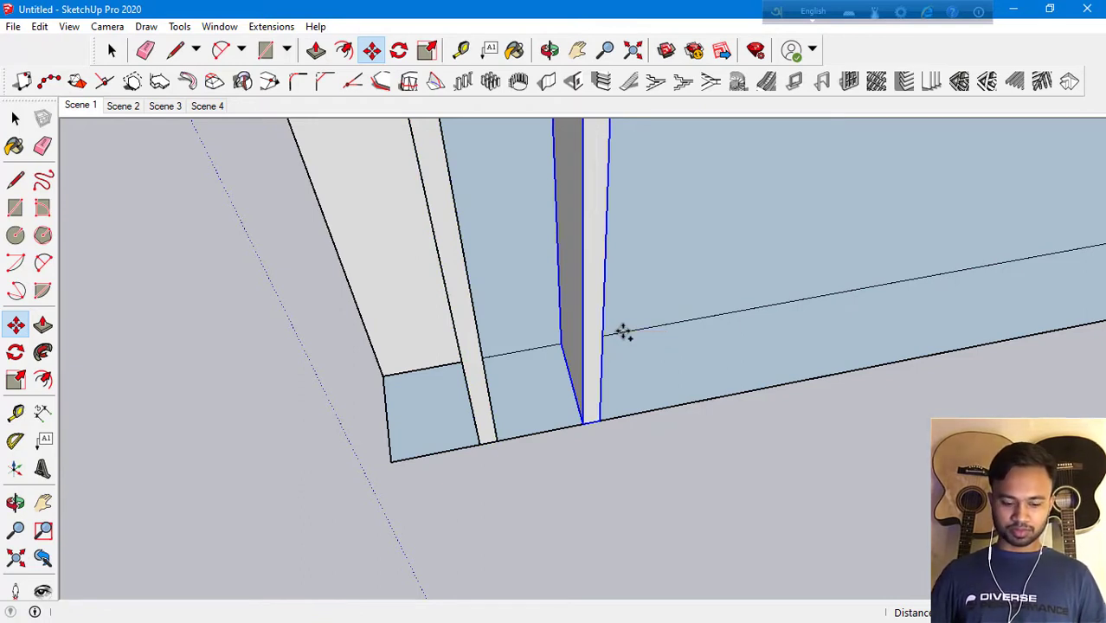
pyautogui.write('20x')
pyautogui.press('Return')
pyautogui.scroll(-5, 893, 183)
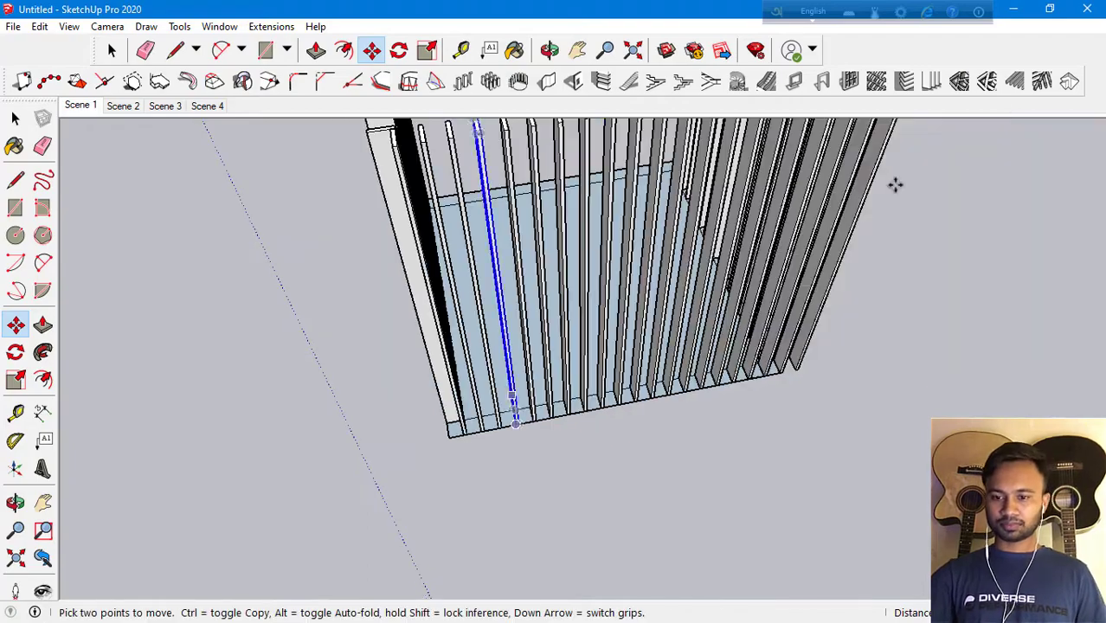
pyautogui.moveTo(893, 182)
pyautogui.mouseDown(button='middle')
pyautogui.moveTo(866, 360)
pyautogui.moveTo(664, 469)
pyautogui.moveTo(488, 213)
pyautogui.mouseUp(button='middle')
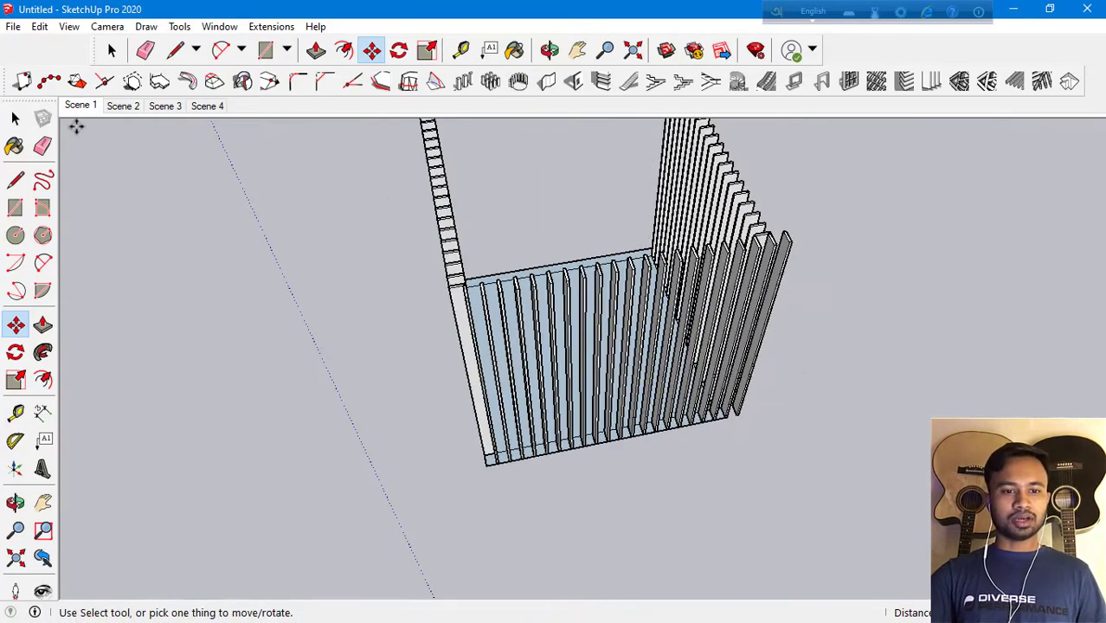
# Delete the surplus fin at the meeting corner and orbit low to inspect the joint
pyautogui.click(14, 117)
pyautogui.scroll(3, 779, 212)
pyautogui.scroll(5, 791, 251)
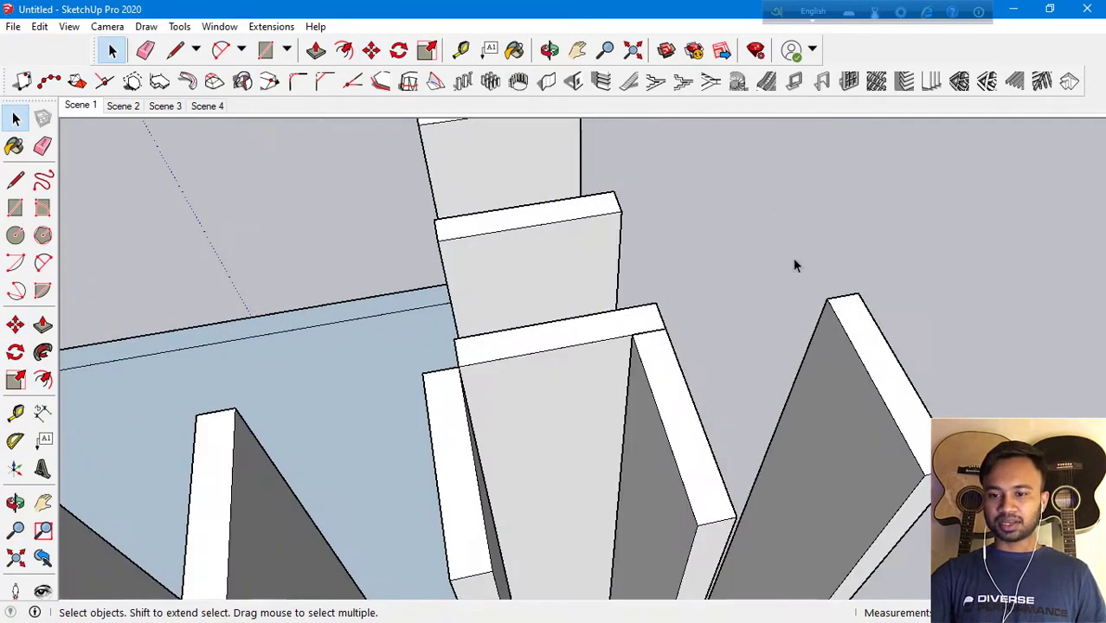
pyautogui.scroll(-3, 761, 312)
pyautogui.click(758, 358)
pyautogui.press('Delete')
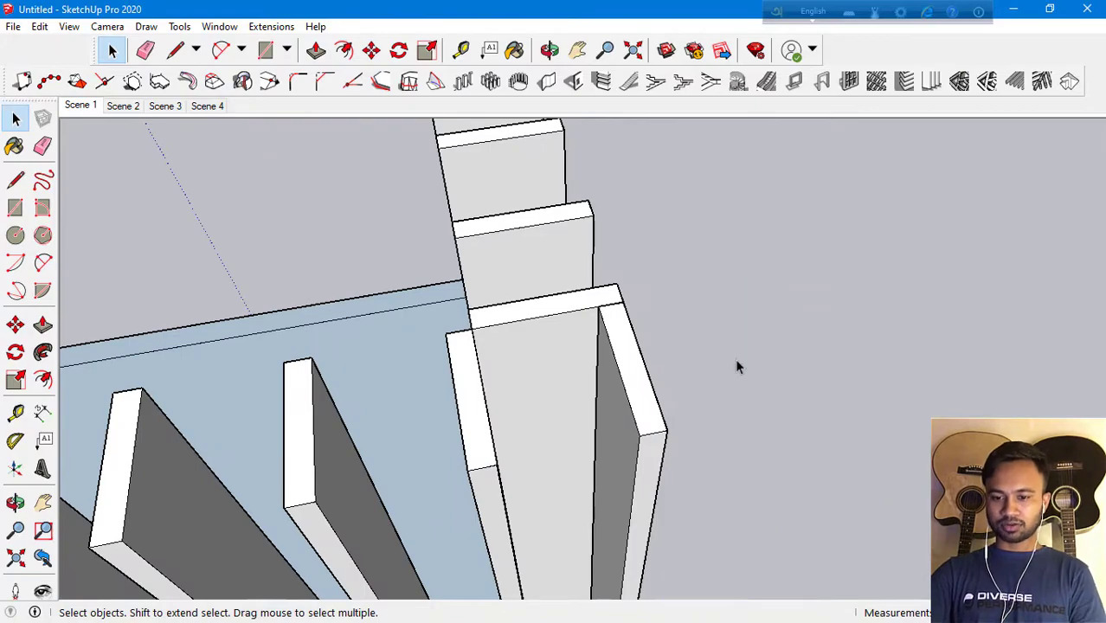
pyautogui.scroll(-1, 623, 408)
pyautogui.scroll(-4, 631, 402)
pyautogui.scroll(-2, 632, 403)
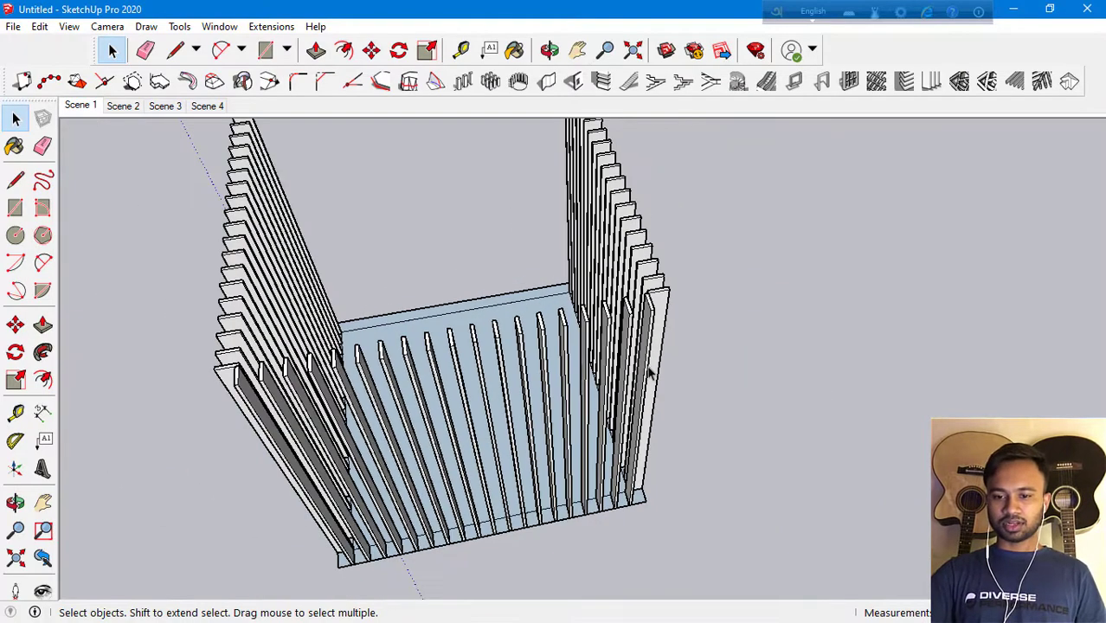
pyautogui.scroll(1, 346, 542)
pyautogui.scroll(3, 346, 545)
pyautogui.scroll(1, 436, 578)
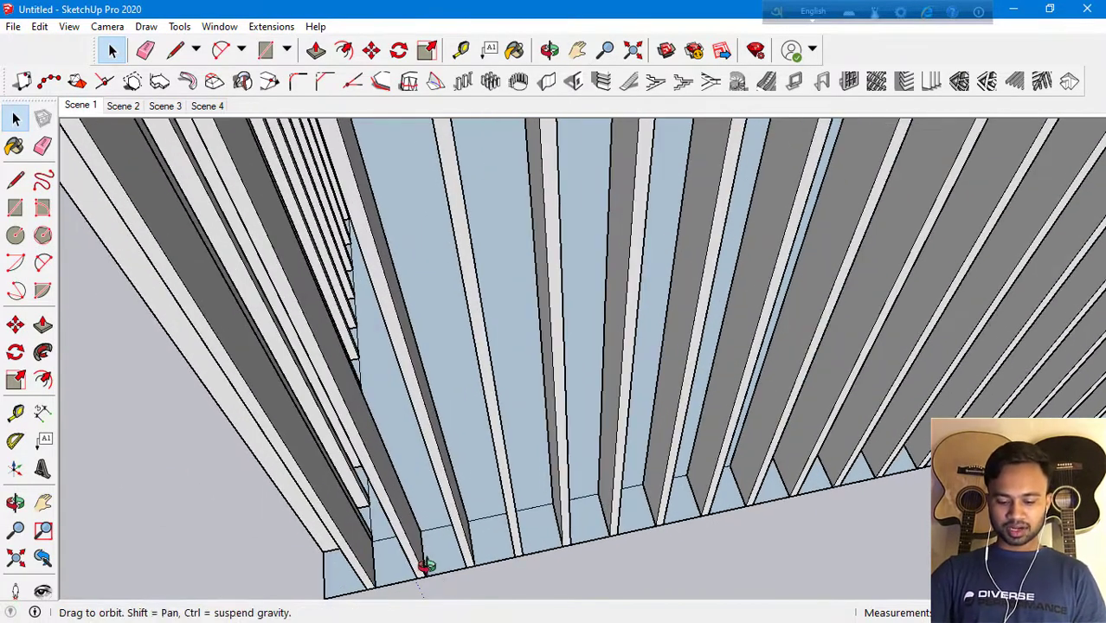
pyautogui.moveTo(435, 578)
pyautogui.mouseDown(button='middle')
pyautogui.moveTo(553, 449)
pyautogui.moveTo(758, 387)
pyautogui.mouseUp(button='middle')
pyautogui.moveTo(687, 430)
pyautogui.mouseDown(button='middle')
pyautogui.moveTo(691, 511)
pyautogui.moveTo(524, 558)
pyautogui.moveTo(333, 561)
pyautogui.moveTo(553, 559)
pyautogui.moveTo(369, 569)
pyautogui.moveTo(484, 234)
pyautogui.moveTo(572, 402)
pyautogui.moveTo(515, 457)
pyautogui.mouseUp(button='middle')
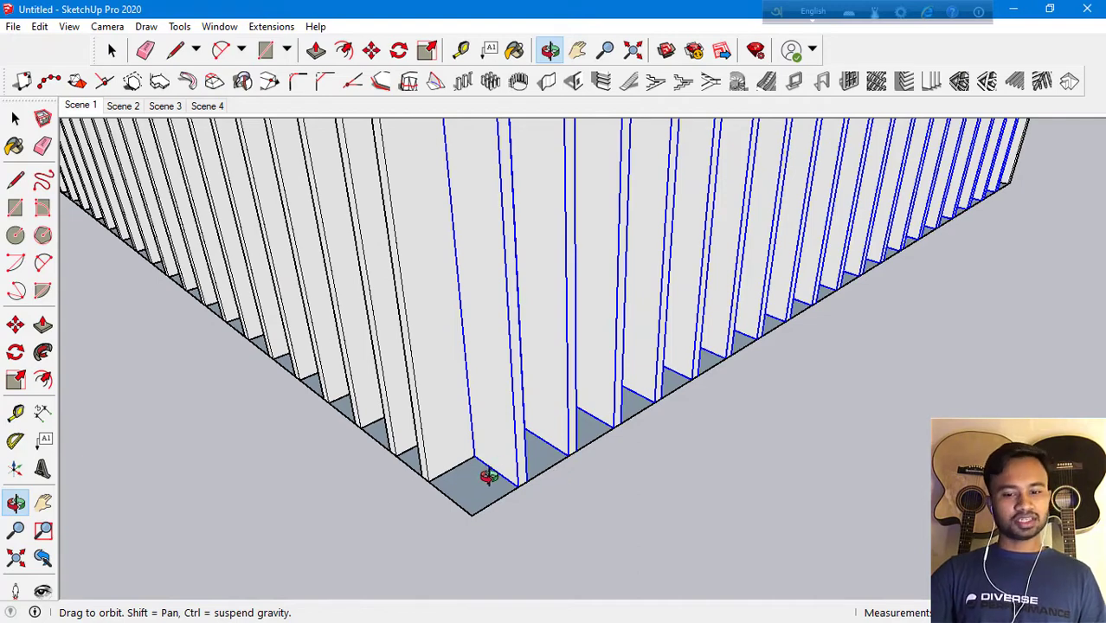
# Copy the selected fin row with Move and Ctrl, snapping it onto the open fourth side
pyautogui.click(16, 325)
pyautogui.press('ctrl')
pyautogui.click(519, 485)
pyautogui.moveTo(523, 481)
pyautogui.mouseDown(button='middle')
pyautogui.moveTo(814, 548)
pyautogui.moveTo(440, 312)
pyautogui.moveTo(795, 370)
pyautogui.moveTo(533, 461)
pyautogui.mouseUp(button='middle')
pyautogui.scroll(3, 479, 461)
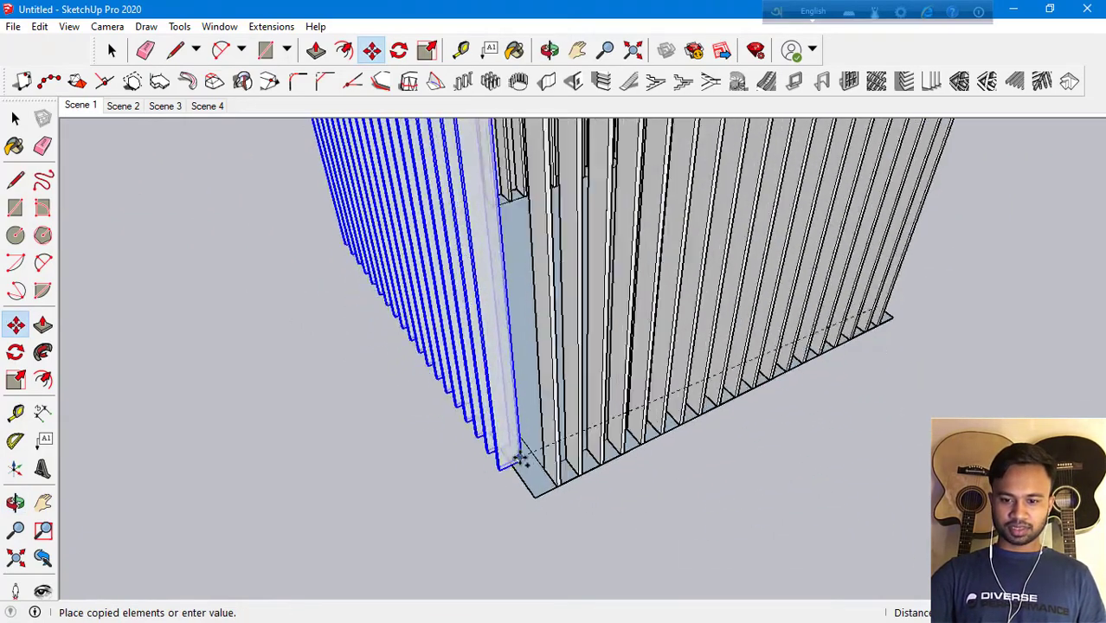
pyautogui.scroll(2, 518, 457)
pyautogui.scroll(2, 524, 484)
pyautogui.scroll(2, 523, 459)
pyautogui.scroll(-2, 606, 433)
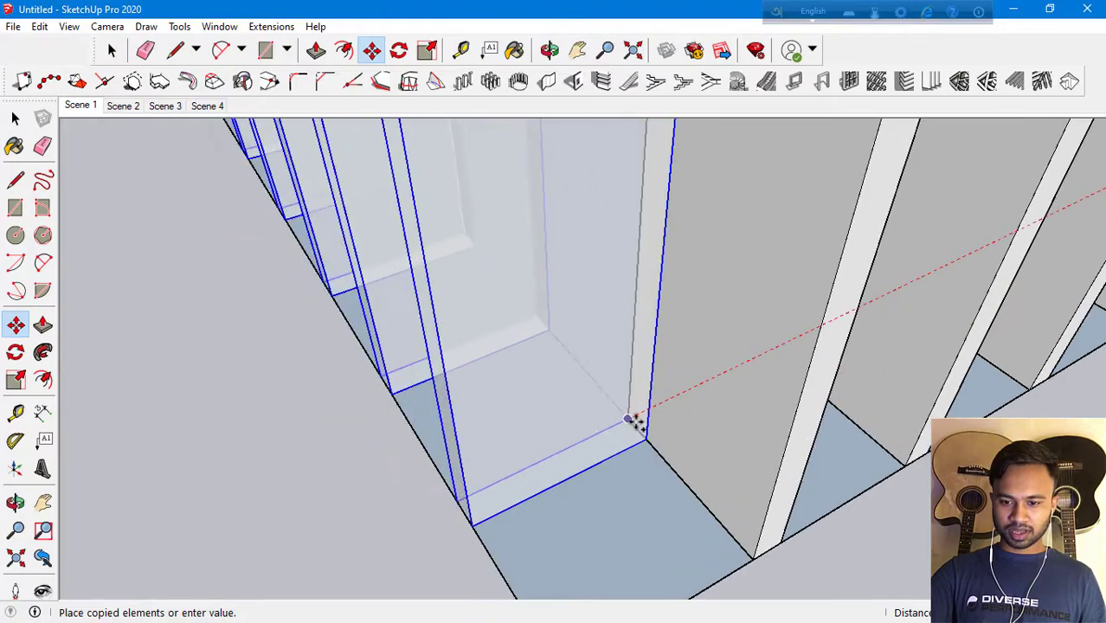
pyautogui.click(640, 419)
pyautogui.scroll(-3, 563, 485)
pyautogui.scroll(-3, 572, 536)
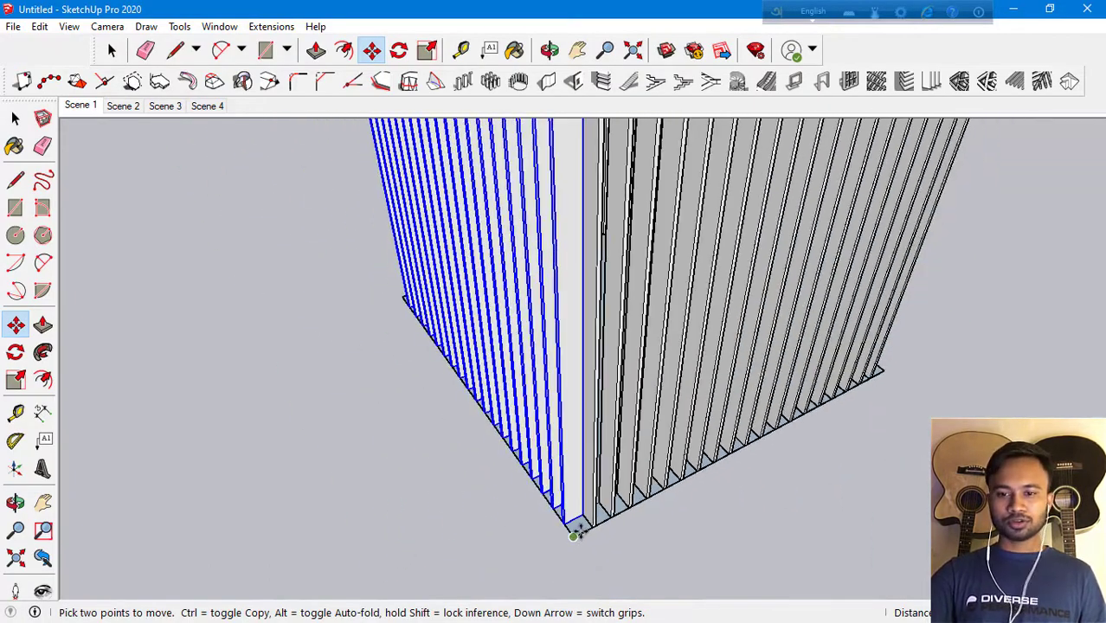
pyautogui.scroll(-4, 573, 532)
pyautogui.click(19, 116)
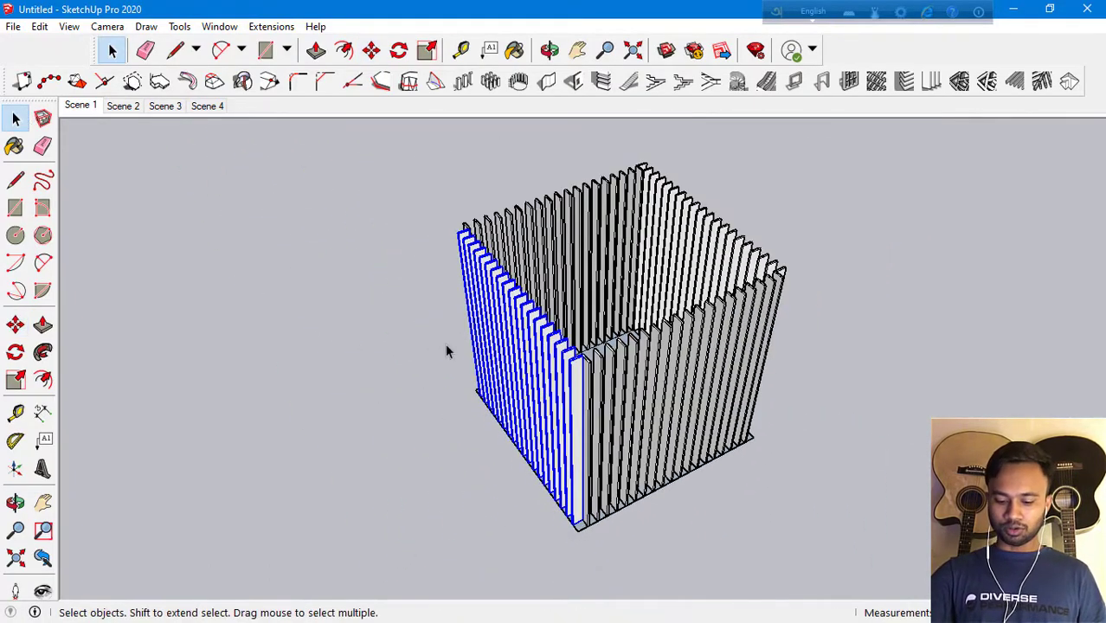
# Orbit beneath the box, make its bottom face a group, and open the group for editing
pyautogui.press('o')
pyautogui.moveTo(551, 486)
pyautogui.mouseDown()
pyautogui.moveTo(7, 344)
pyautogui.moveTo(447, 382)
pyautogui.mouseUp()
pyautogui.scroll(3, 513, 438)
pyautogui.moveTo(513, 439)
pyautogui.mouseDown()
pyautogui.moveTo(493, 218)
pyautogui.moveTo(324, 198)
pyautogui.moveTo(506, 395)
pyautogui.moveTo(627, 425)
pyautogui.moveTo(766, 296)
pyautogui.moveTo(772, 124)
pyautogui.moveTo(744, 52)
pyautogui.moveTo(709, 13)
pyautogui.moveTo(722, 67)
pyautogui.moveTo(702, 4)
pyautogui.mouseUp()
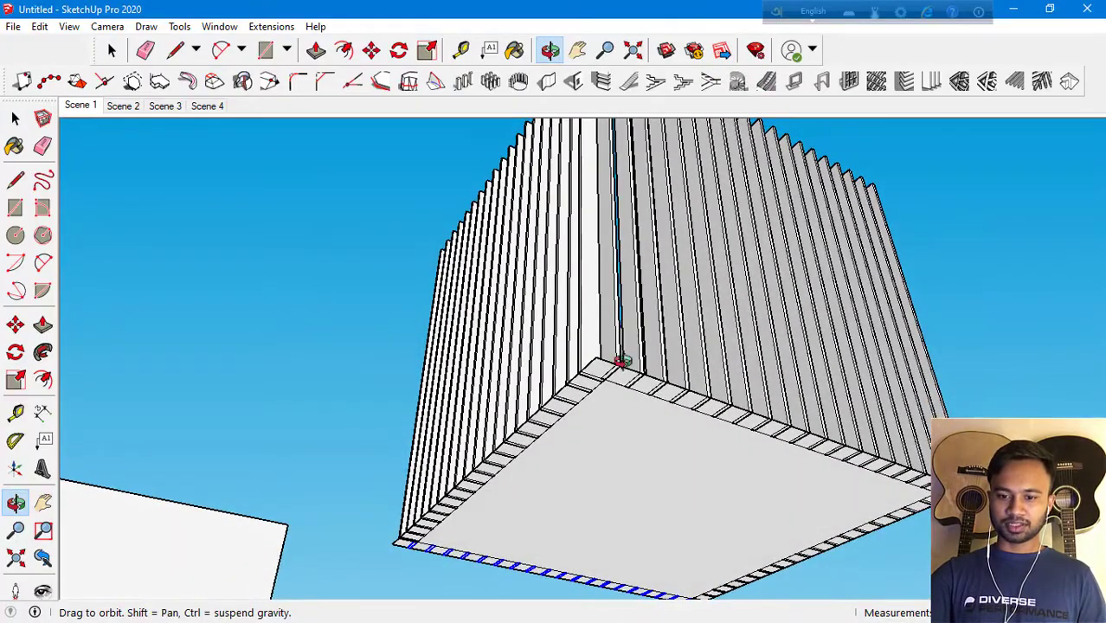
pyautogui.click(15, 119)
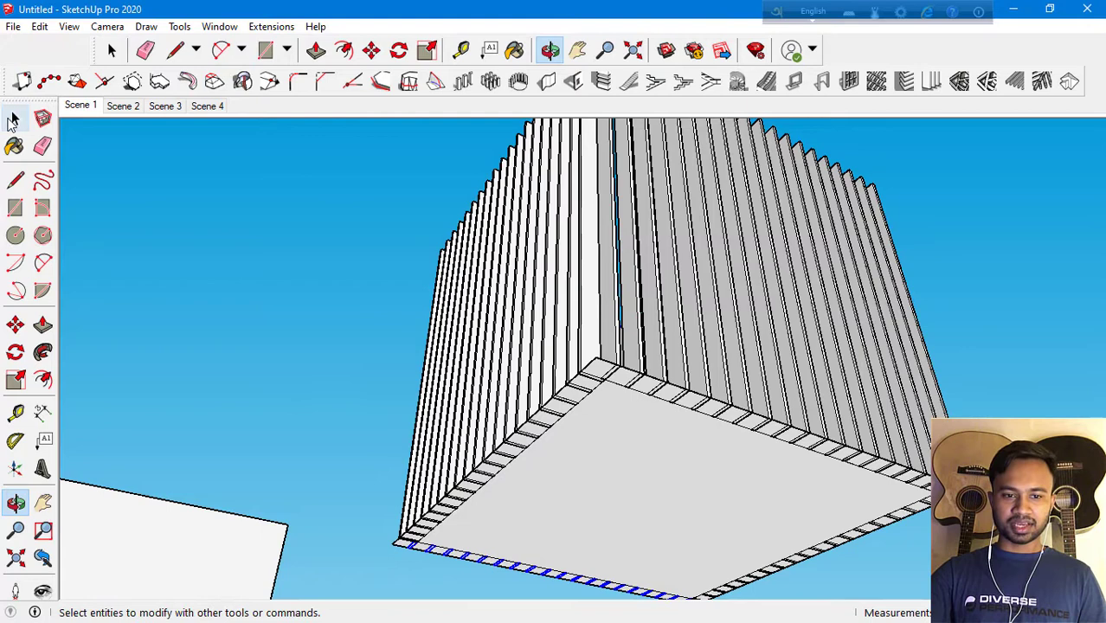
pyautogui.click(591, 468)
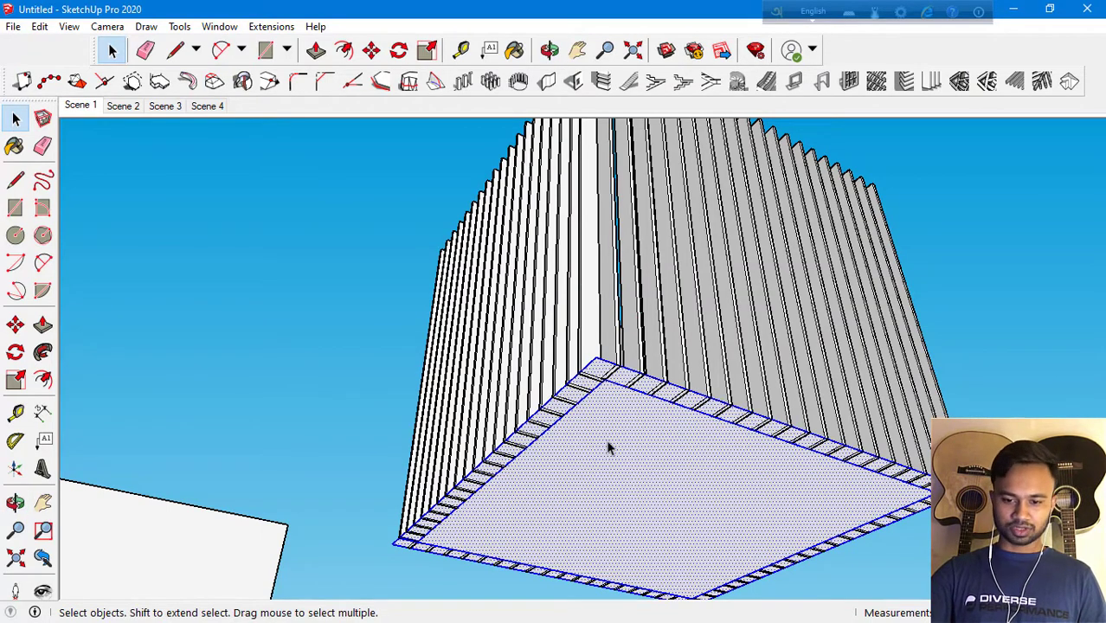
pyautogui.rightClick(607, 446)
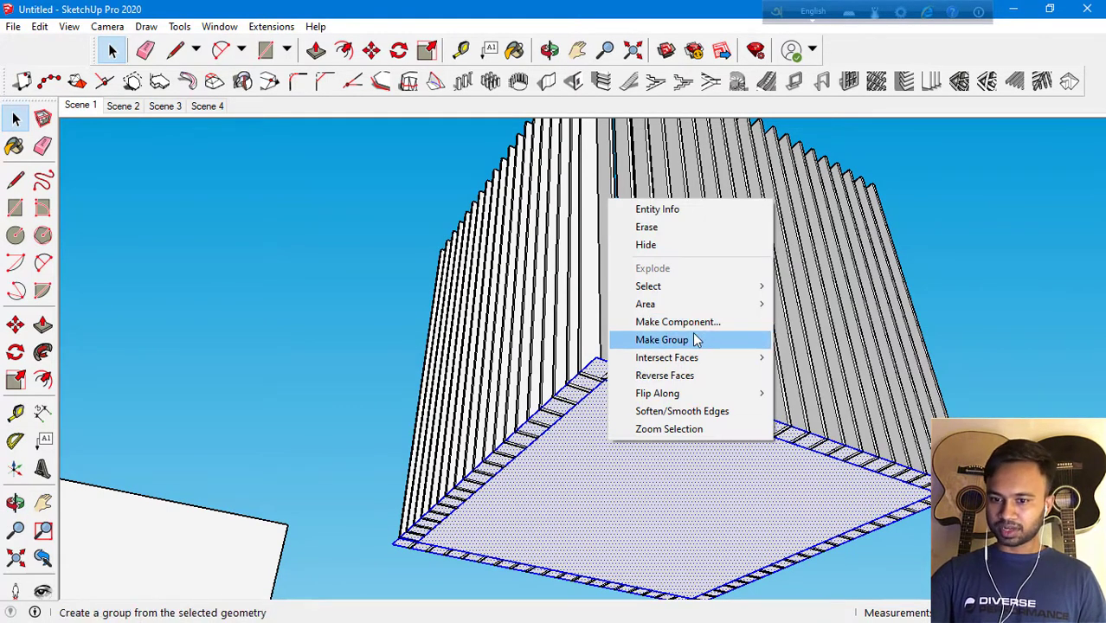
pyautogui.click(697, 339)
pyautogui.doubleClick(619, 449)
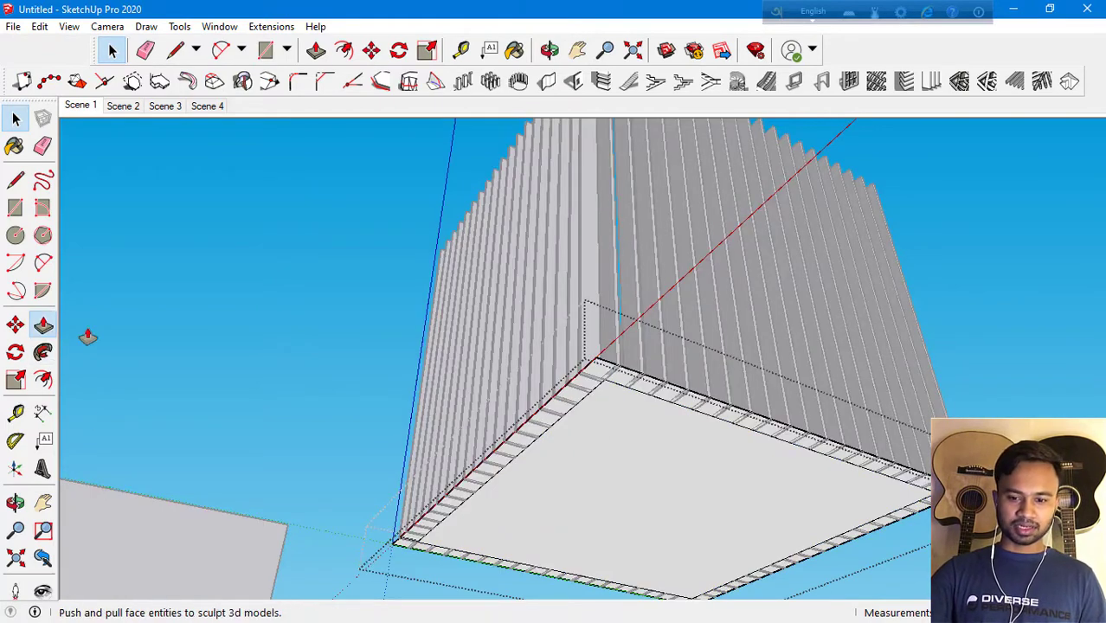
# Push/Pull the grouped face into a shallow slab, undoing the extra height
pyautogui.click(42, 325)
pyautogui.moveTo(618, 378)
pyautogui.mouseDown(button='middle')
pyautogui.moveTo(621, 435)
pyautogui.moveTo(593, 363)
pyautogui.moveTo(611, 443)
pyautogui.mouseUp(button='middle')
pyautogui.scroll(5, 612, 442)
pyautogui.moveTo(567, 531); pyautogui.dragTo(578, 506, button='middle')
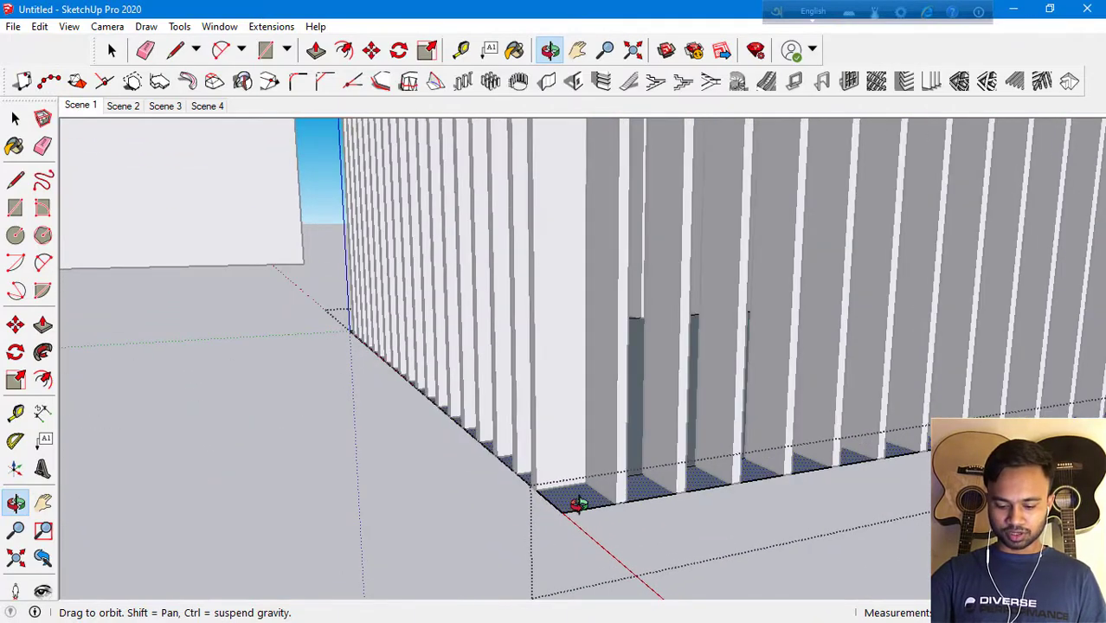
pyautogui.moveTo(582, 506); pyautogui.dragTo(583, 495)
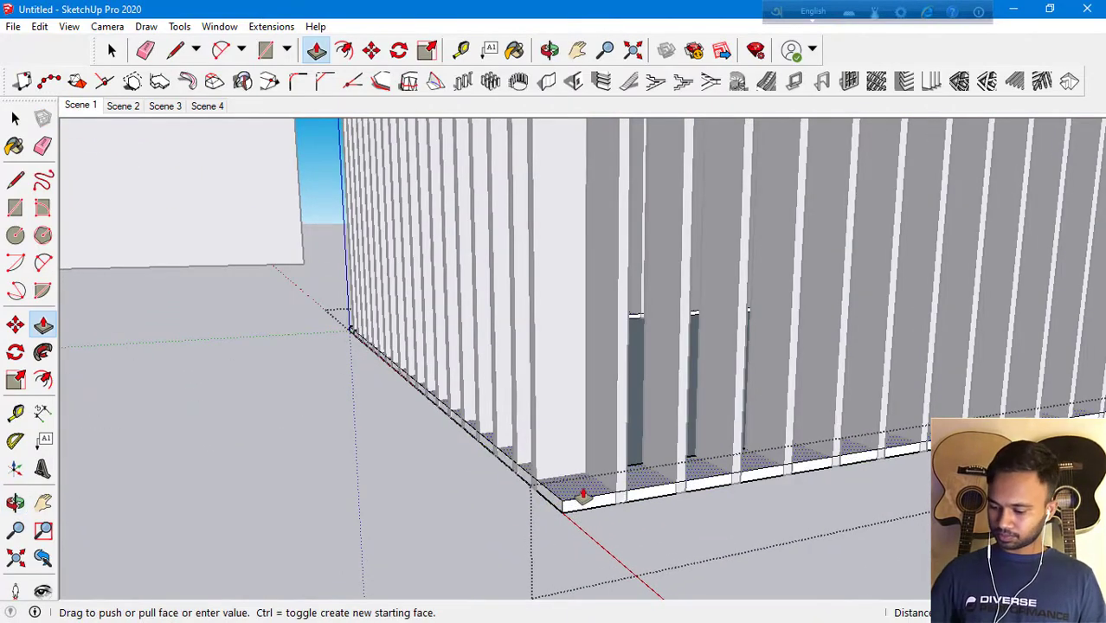
pyautogui.press('Return')
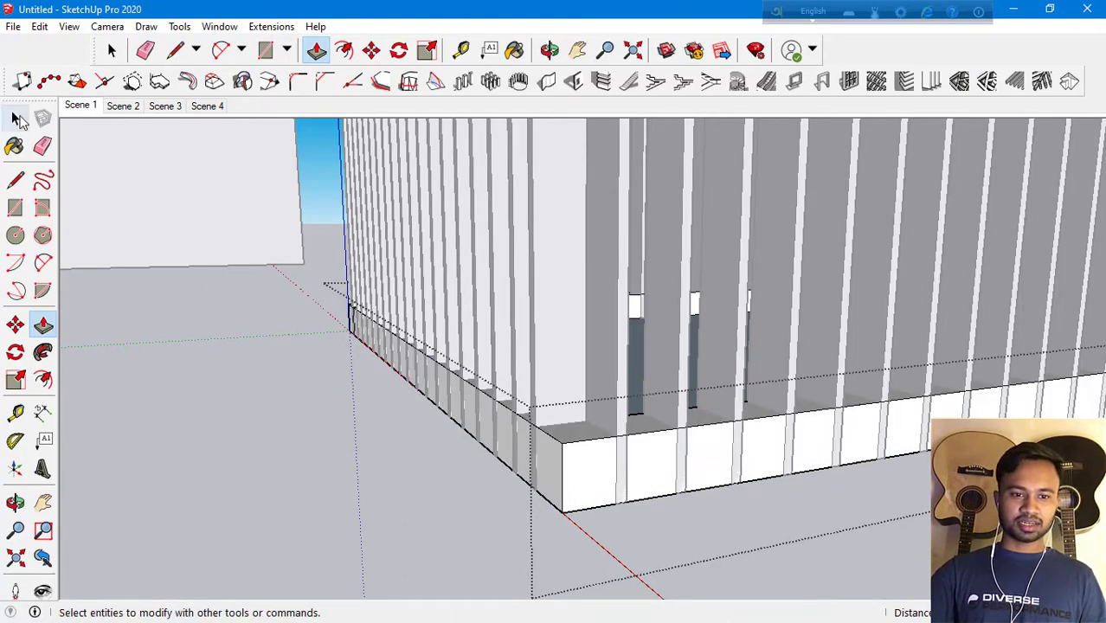
pyautogui.click(16, 118)
pyautogui.hotkey('ctrl', 'z')
pyautogui.press('p')
pyautogui.click(16, 118)
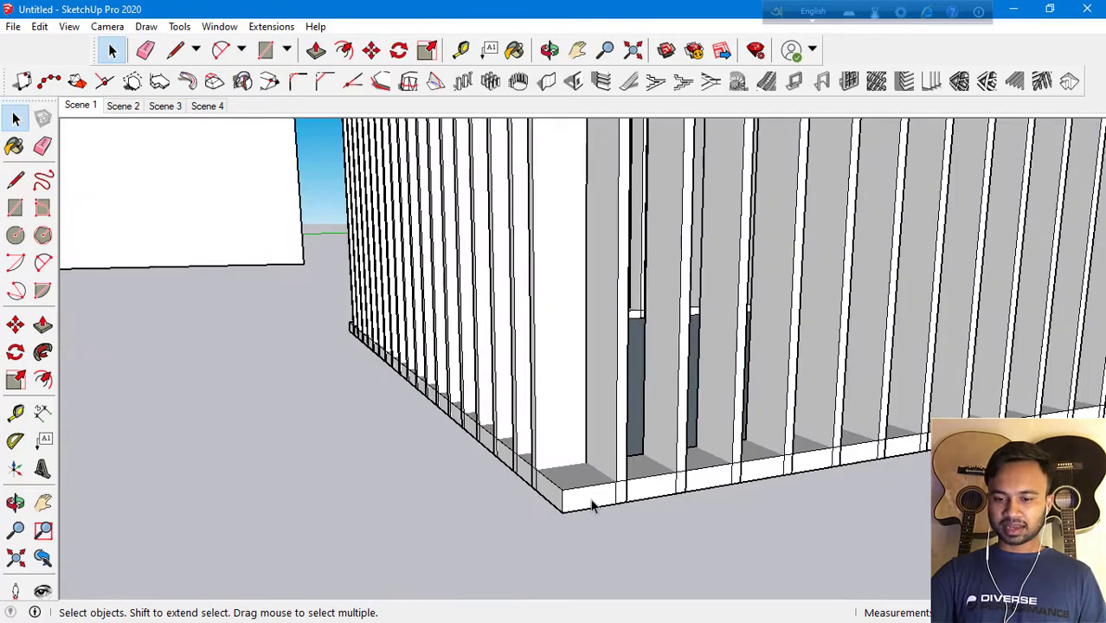
# Copy the base slab up onto the top of the slatted box
pyautogui.click(594, 506)
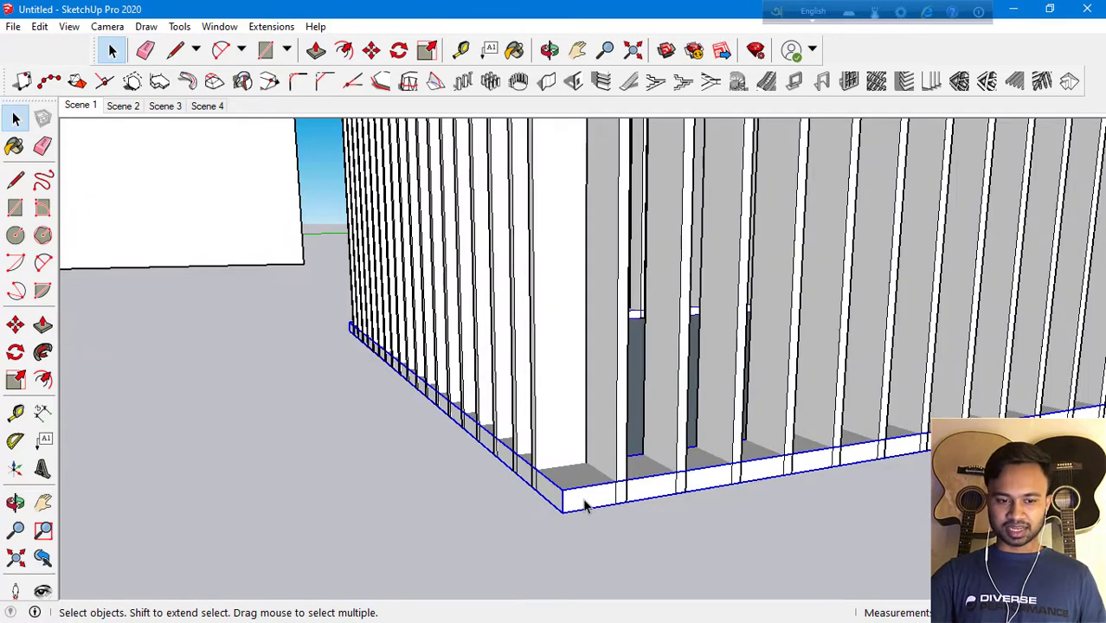
pyautogui.click(16, 324)
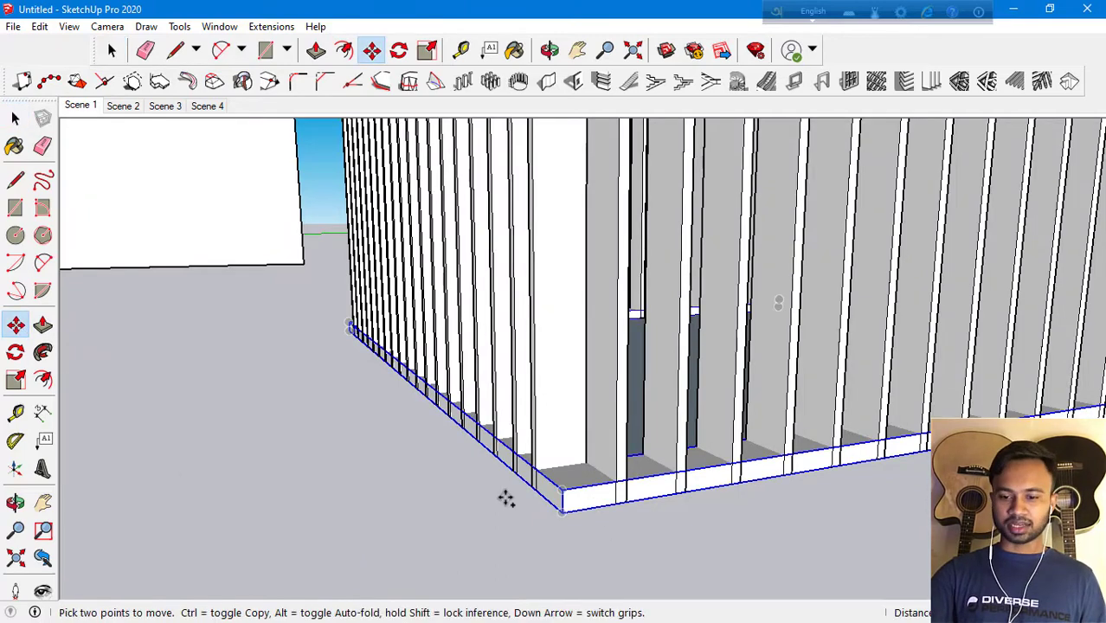
pyautogui.press('ctrl')
pyautogui.click(562, 510)
pyautogui.scroll(-3, 563, 506)
pyautogui.scroll(-2, 558, 500)
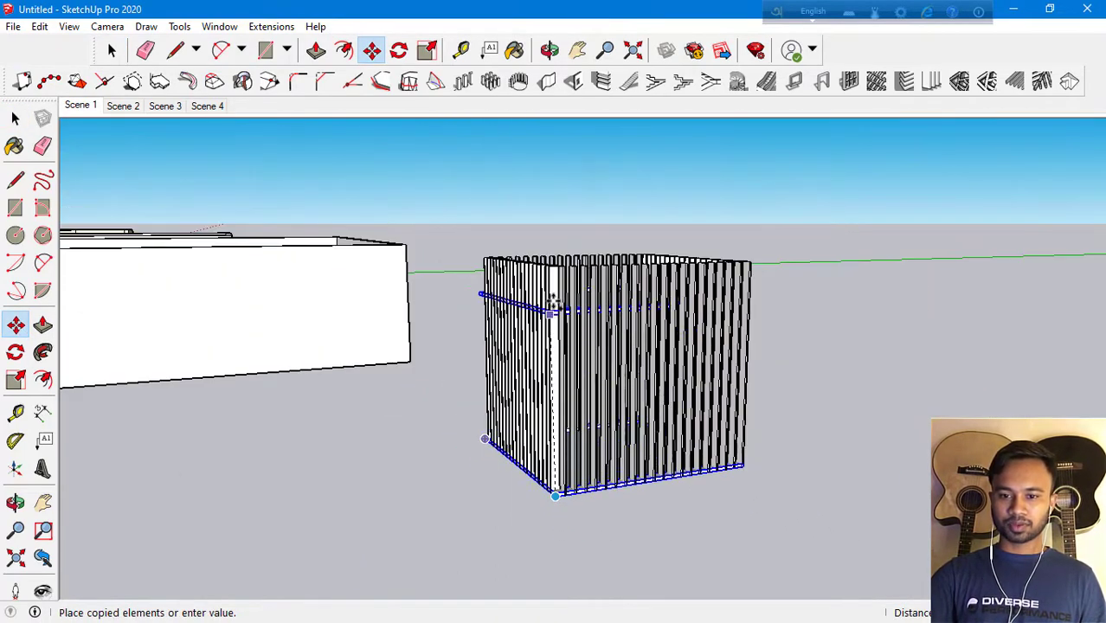
pyautogui.scroll(3, 554, 346)
pyautogui.scroll(3, 605, 364)
pyautogui.click(629, 381)
pyautogui.scroll(-4, 631, 378)
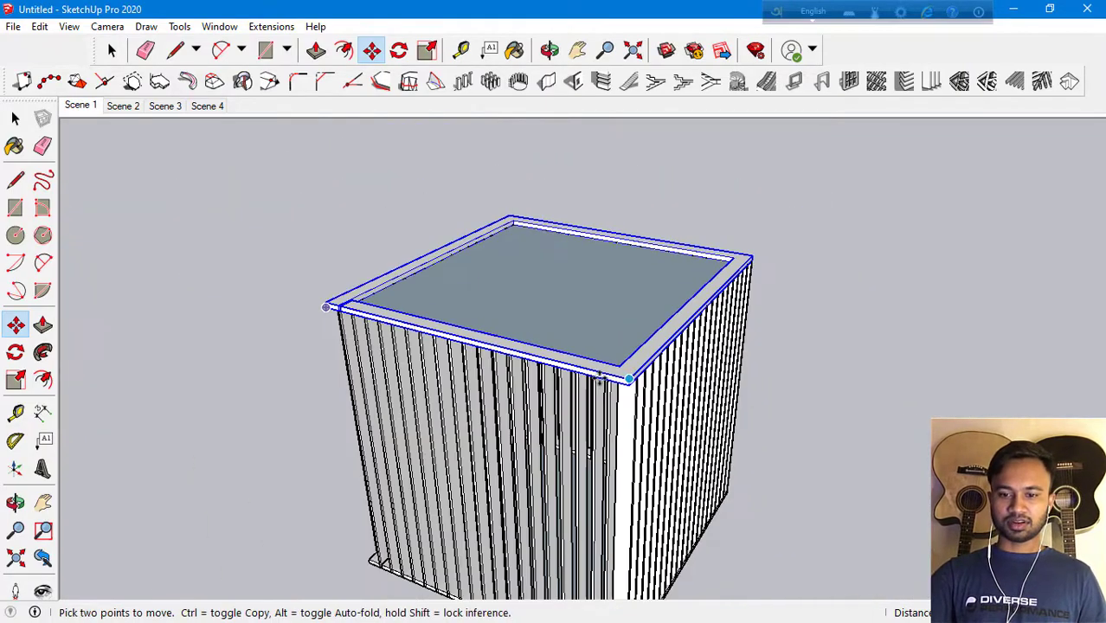
pyautogui.press('Escape')
pyautogui.scroll(2, 597, 415)
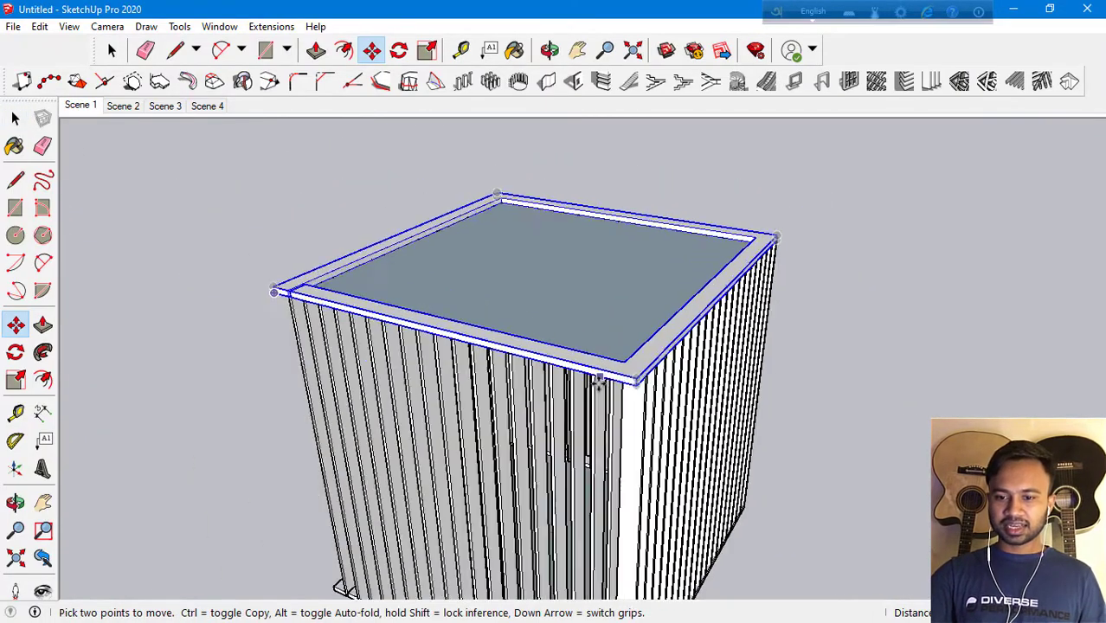
pyautogui.scroll(2, 588, 398)
# Copy the top slab down to the box's mid-height as a middle band
pyautogui.press('space')
pyautogui.click(642, 386)
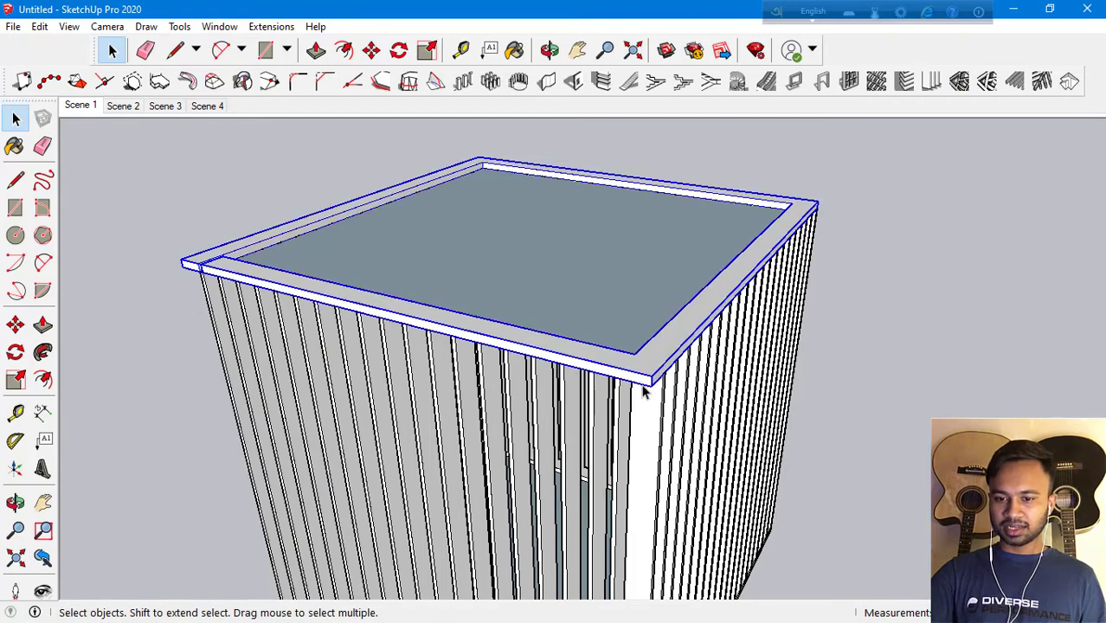
pyautogui.press('m')
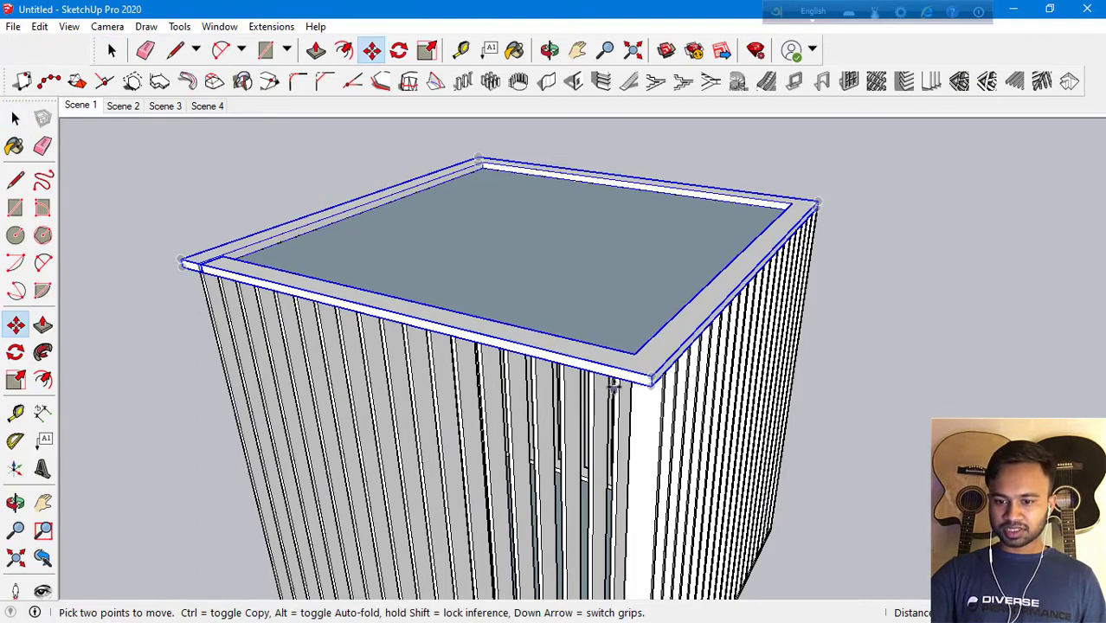
pyautogui.press('ctrl')
pyautogui.click(617, 381)
pyautogui.scroll(-3, 618, 389)
pyautogui.scroll(-1, 619, 433)
pyautogui.scroll(-1, 618, 458)
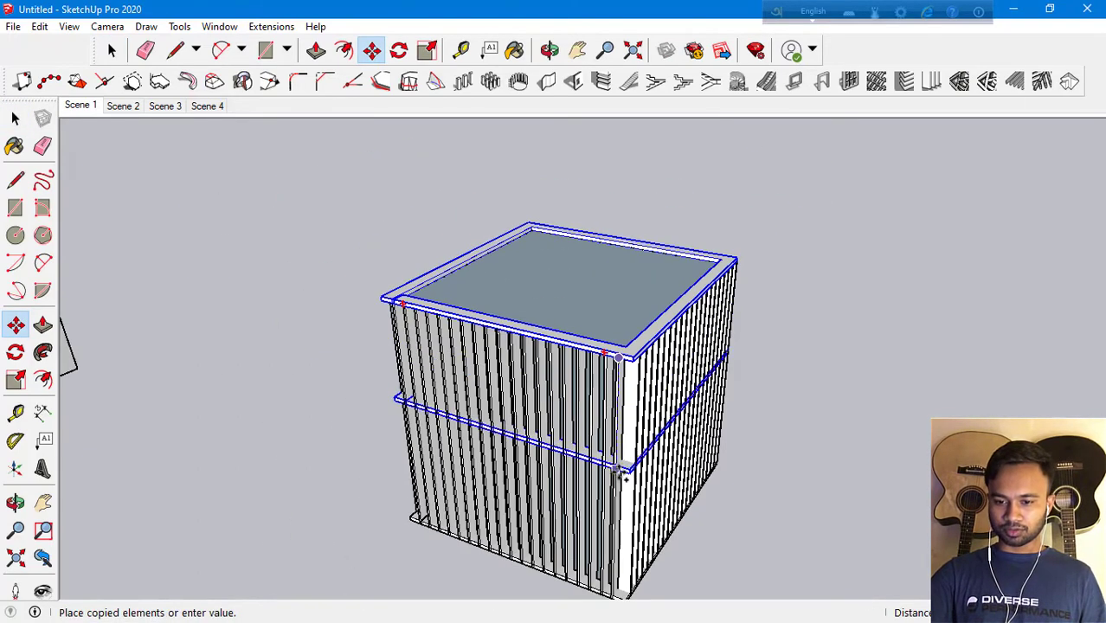
pyautogui.click(619, 485)
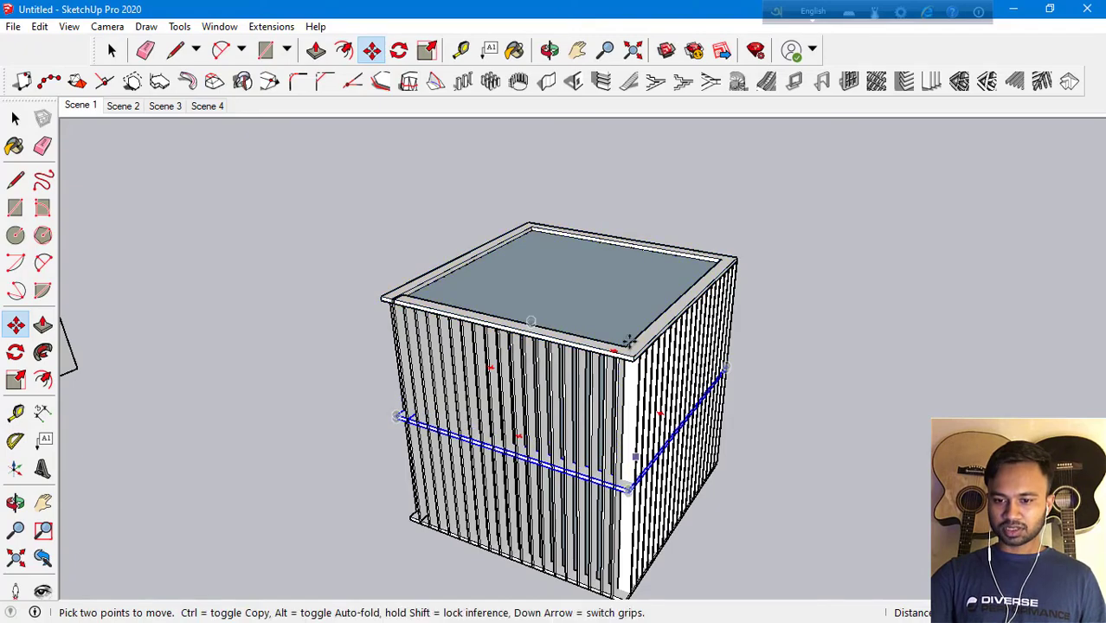
pyautogui.scroll(-2, 562, 389)
# Orbit and zoom out to view the banded box from other angles
pyautogui.click(110, 49)
pyautogui.scroll(3, 684, 459)
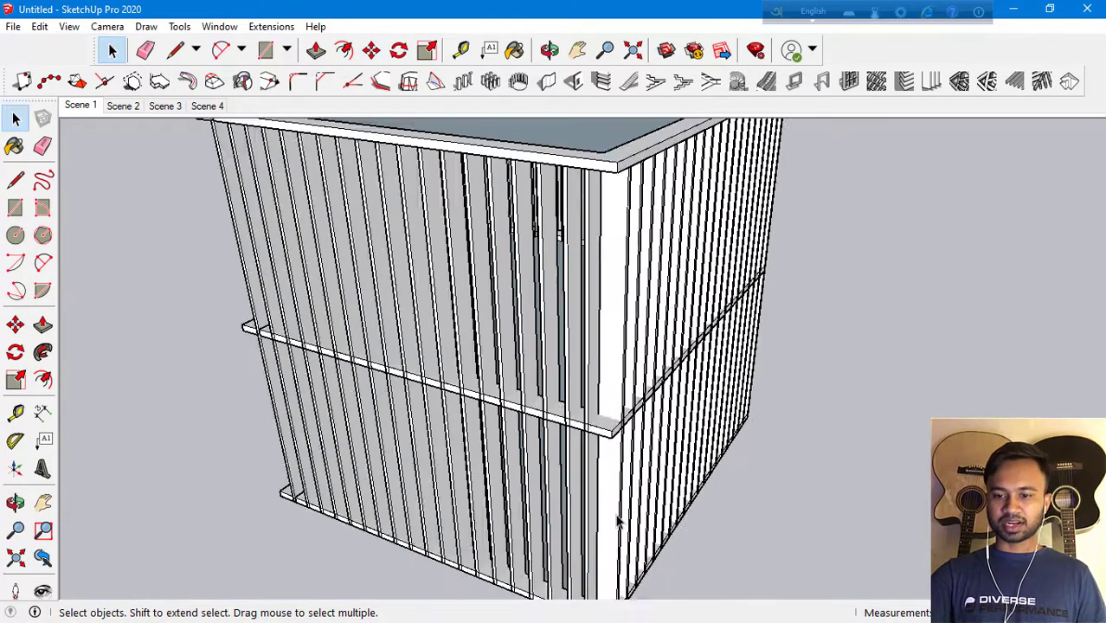
pyautogui.scroll(2, 683, 464)
pyautogui.moveTo(685, 464)
pyautogui.mouseDown(button='middle')
pyautogui.moveTo(444, 370)
pyautogui.moveTo(822, 464)
pyautogui.moveTo(610, 370)
pyautogui.moveTo(903, 385)
pyautogui.moveTo(606, 372)
pyautogui.moveTo(694, 346)
pyautogui.moveTo(955, 313)
pyautogui.moveTo(928, 370)
pyautogui.moveTo(671, 354)
pyautogui.mouseUp(button='middle')
pyautogui.scroll(-3, 442, 255)
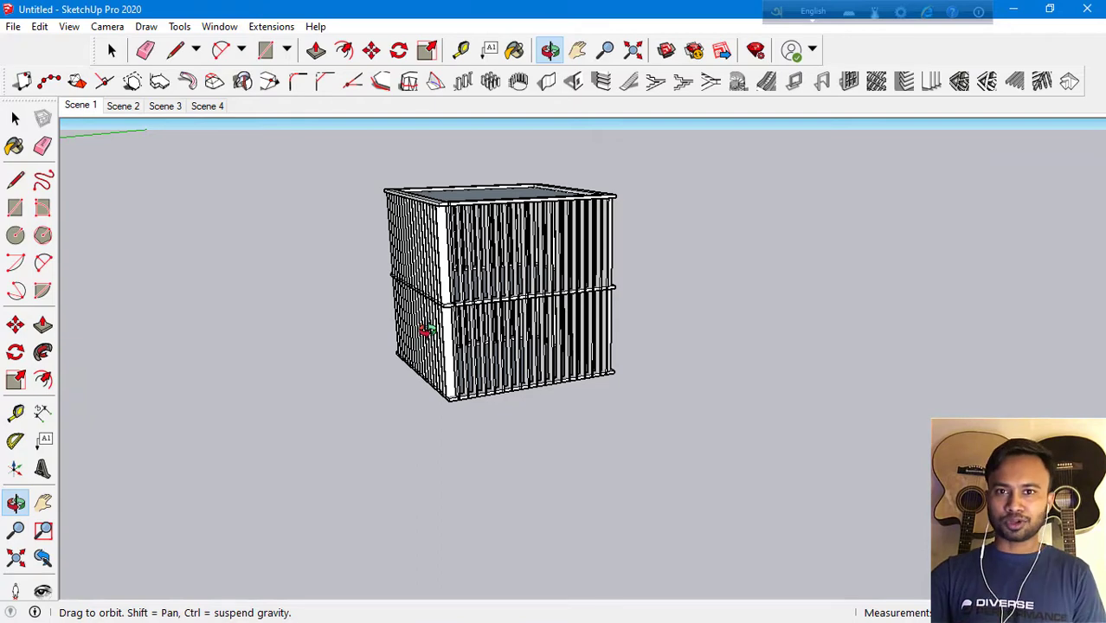
pyautogui.moveTo(426, 330); pyautogui.dragTo(452, 255, button='middle')
pyautogui.scroll(-3, 454, 264)
# Draw three overlapping rectangles on the ground
pyautogui.scroll(-3, 459, 282)
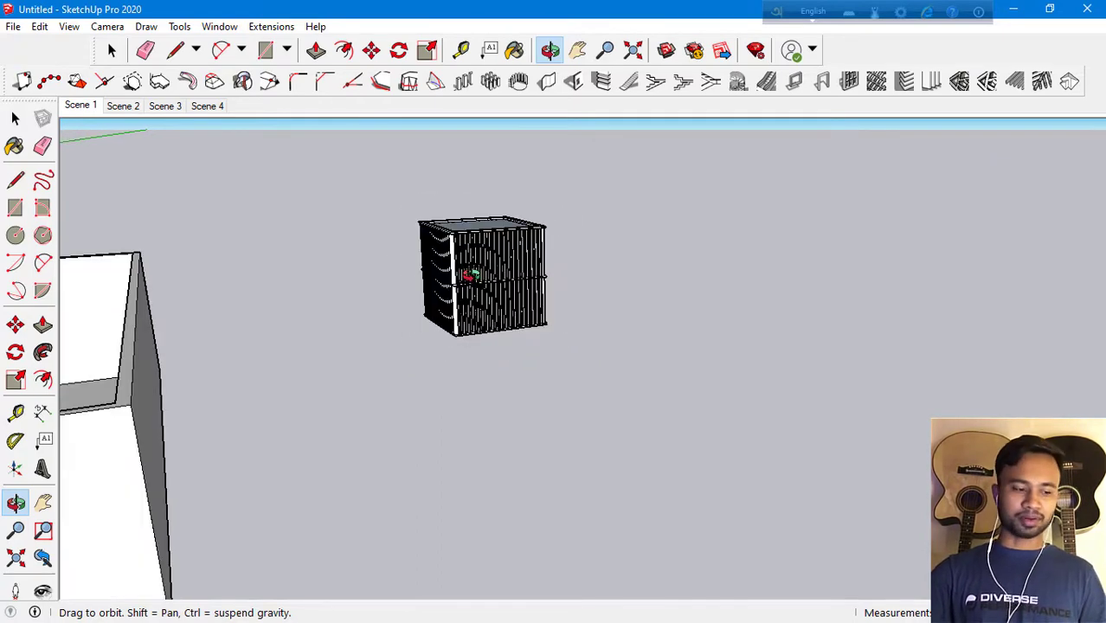
pyautogui.scroll(-3, 460, 291)
pyautogui.press('l')
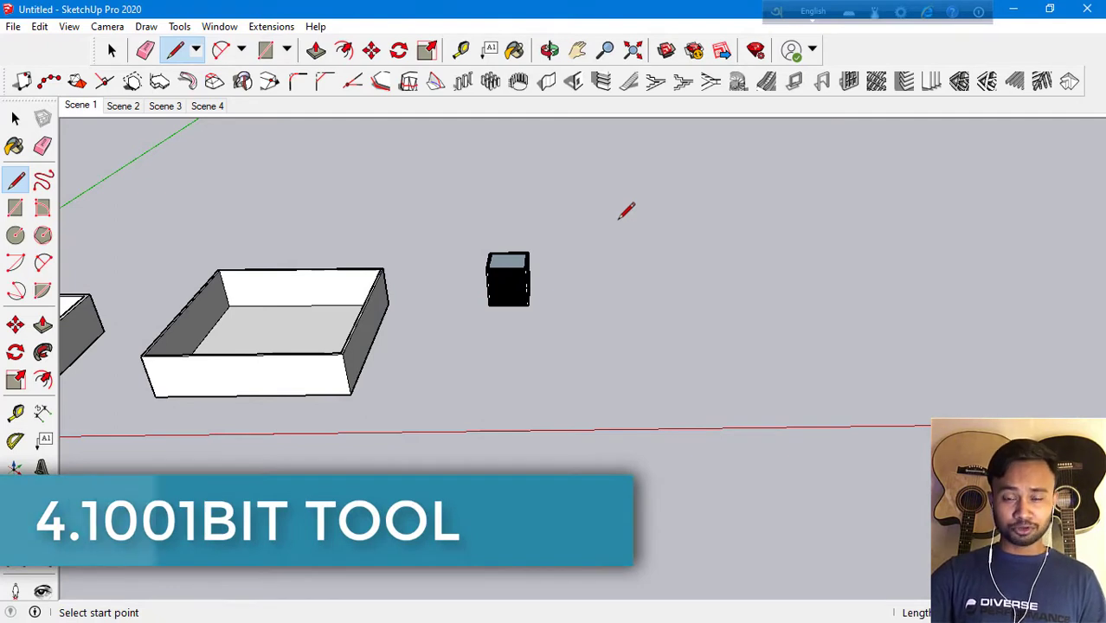
pyautogui.scroll(-1, 320, 336)
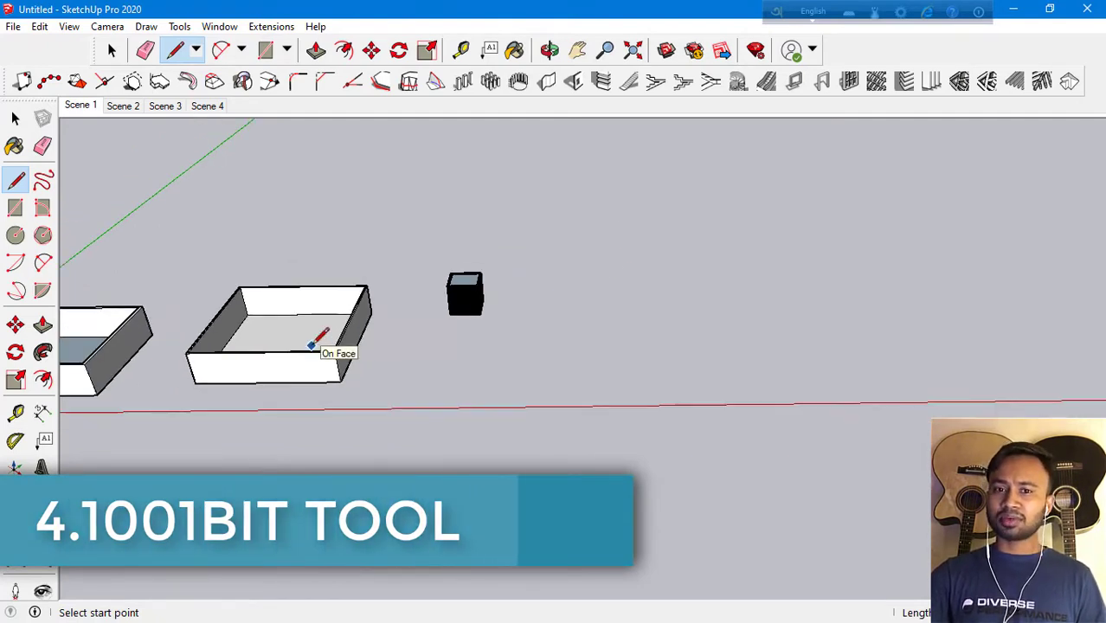
pyautogui.scroll(-2, 315, 341)
pyautogui.scroll(1, 753, 298)
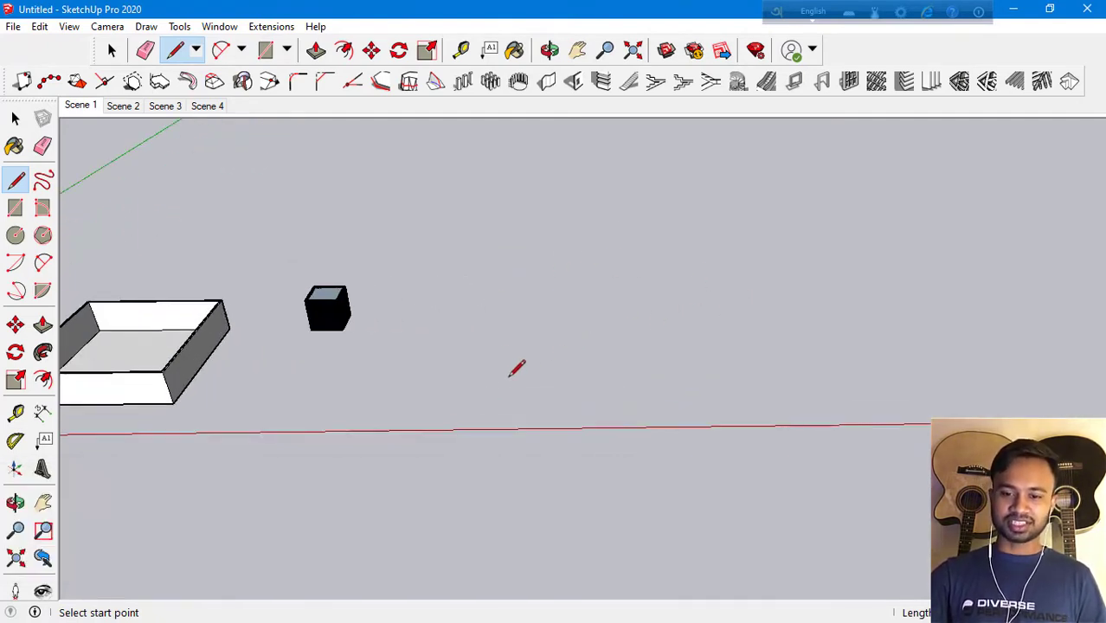
pyautogui.click(15, 207)
pyautogui.click(473, 246)
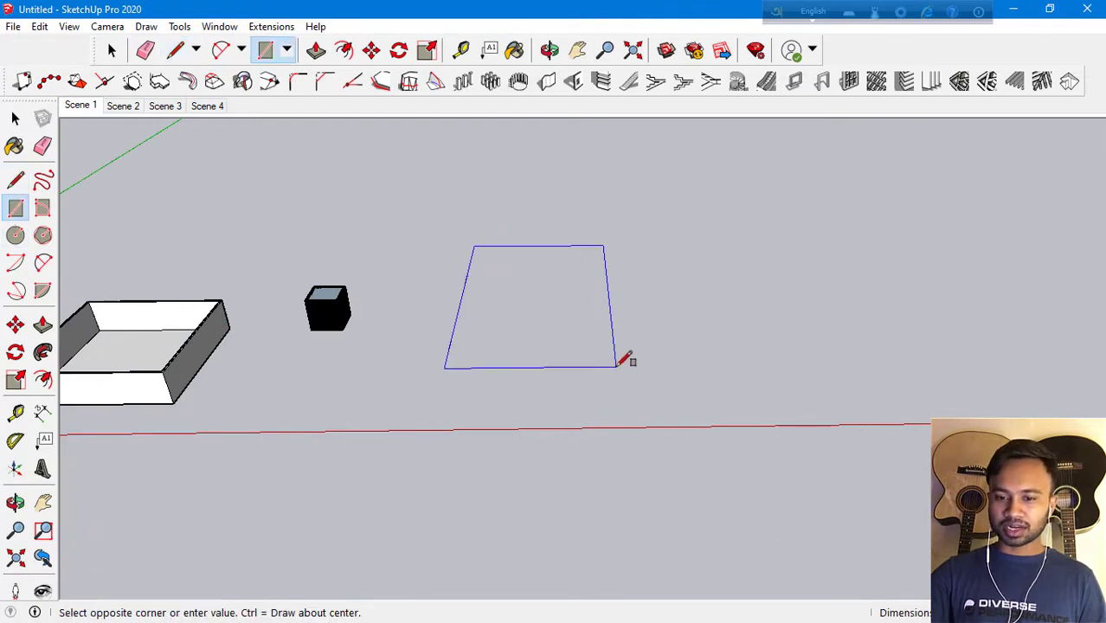
pyautogui.click(616, 367)
pyautogui.click(565, 294)
pyautogui.click(762, 347)
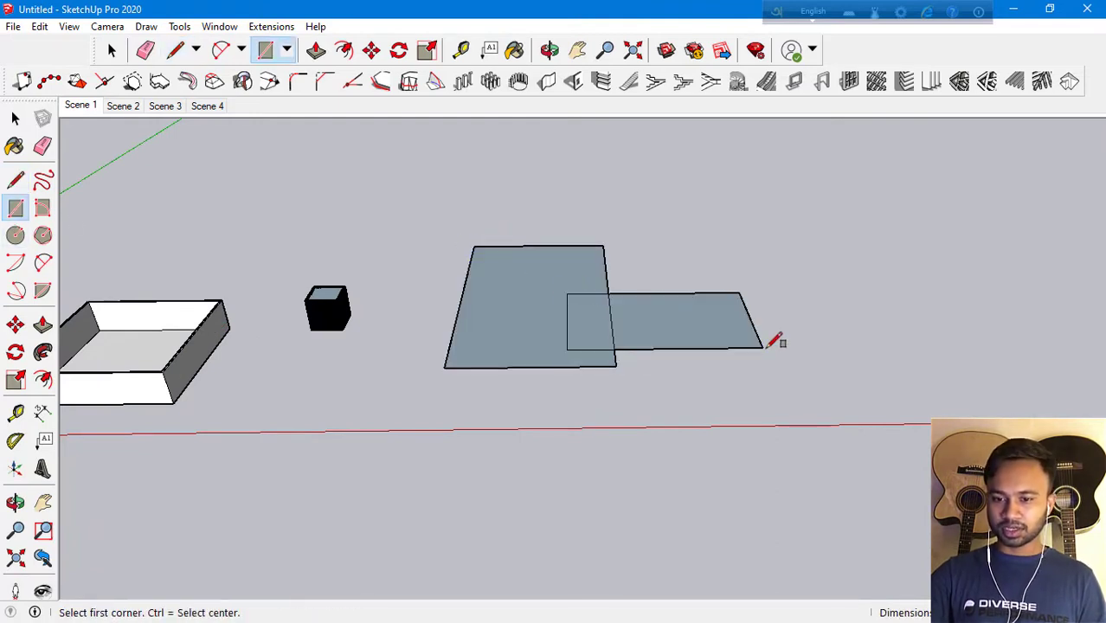
pyautogui.click(676, 334)
pyautogui.click(749, 437)
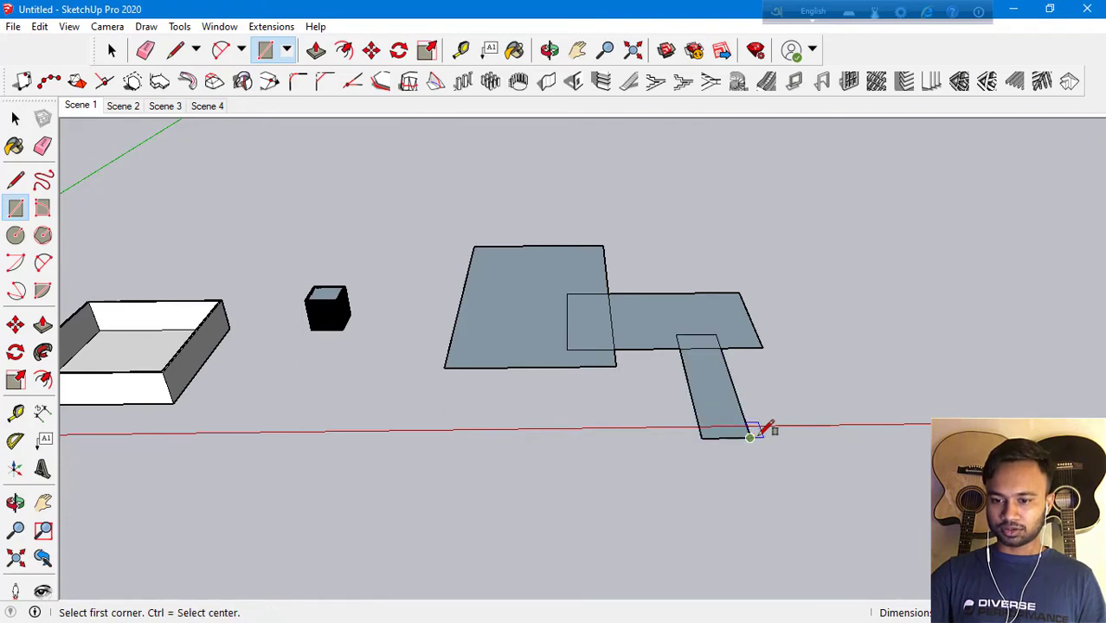
# Erase the interior edges so the rectangles merge into one floor face
pyautogui.click(42, 146)
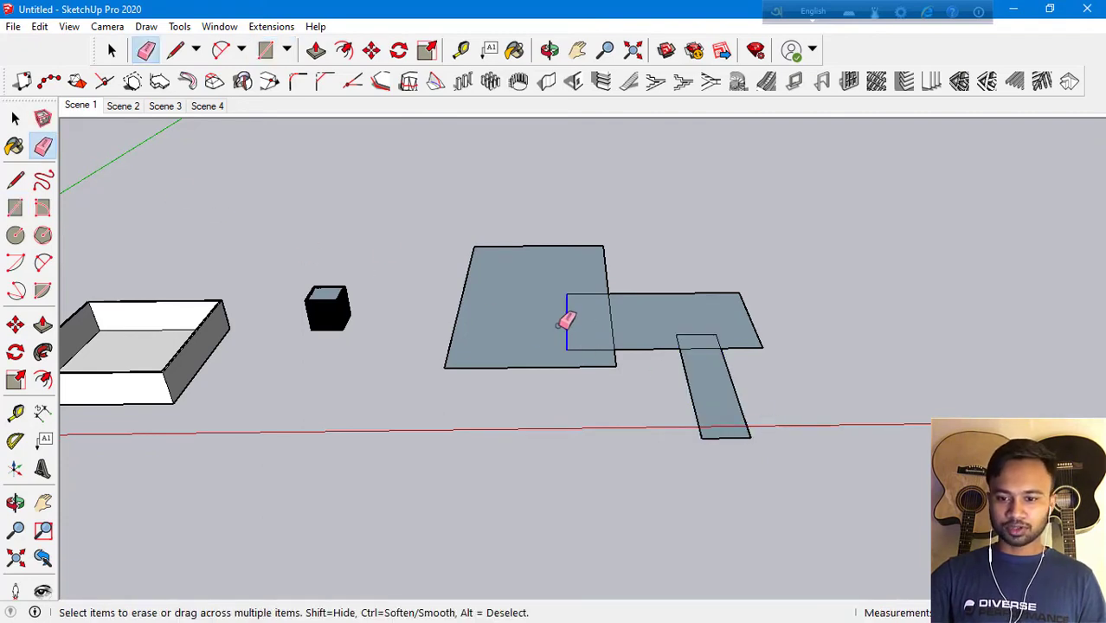
pyautogui.moveTo(567, 303)
pyautogui.mouseDown()
pyautogui.moveTo(610, 336)
pyautogui.moveTo(588, 286)
pyautogui.mouseUp()
pyautogui.click(705, 335)
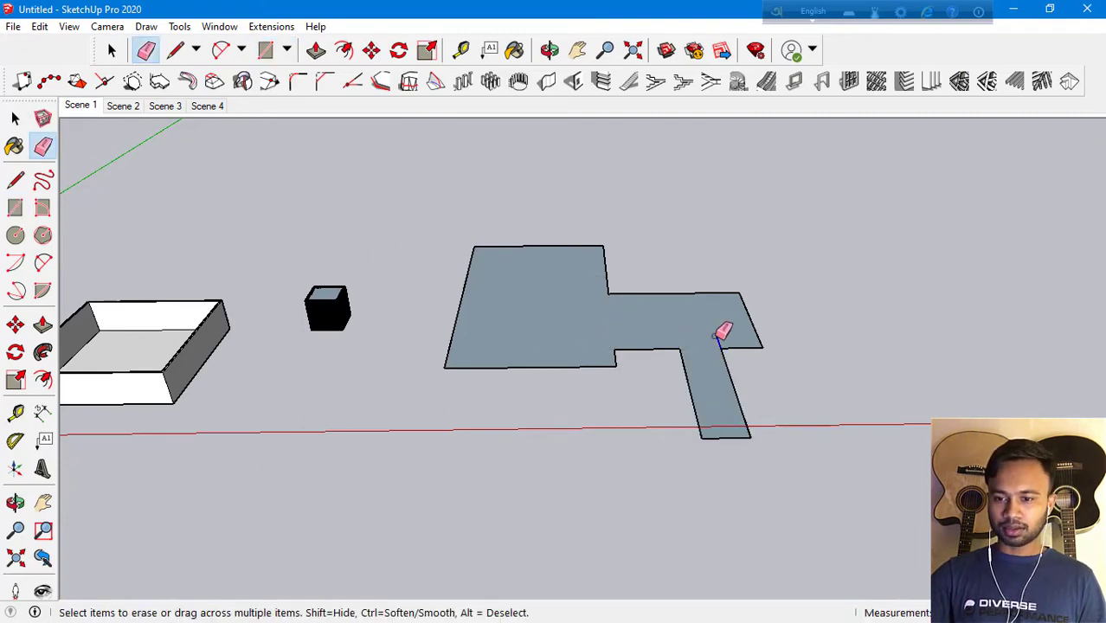
pyautogui.scroll(2, 683, 427)
pyautogui.moveTo(684, 426); pyautogui.dragTo(658, 415, button='middle')
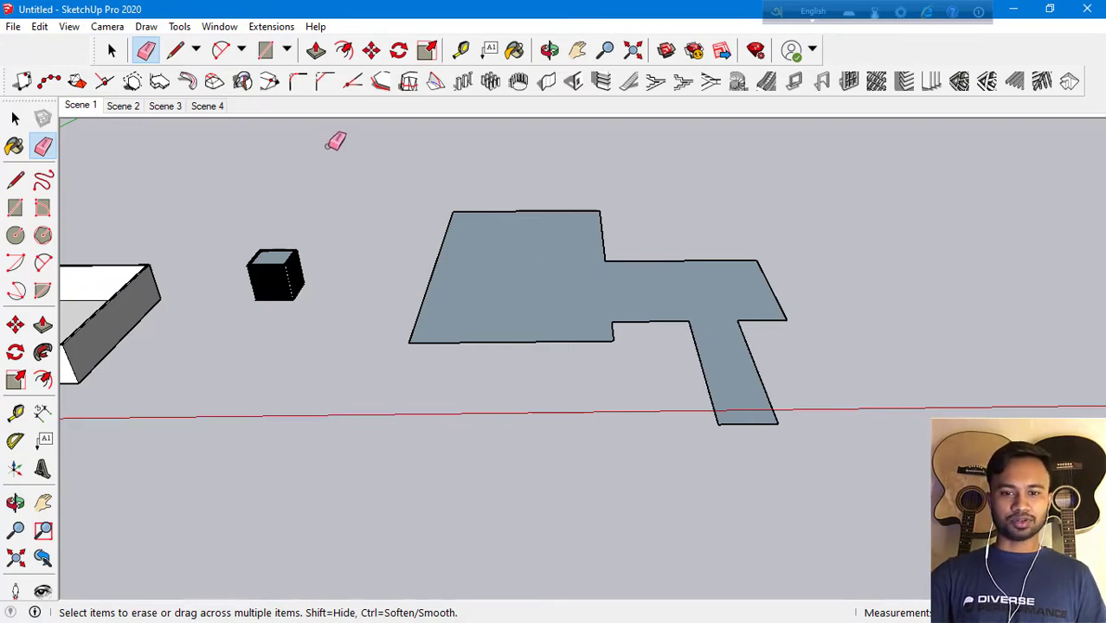
pyautogui.click(15, 118)
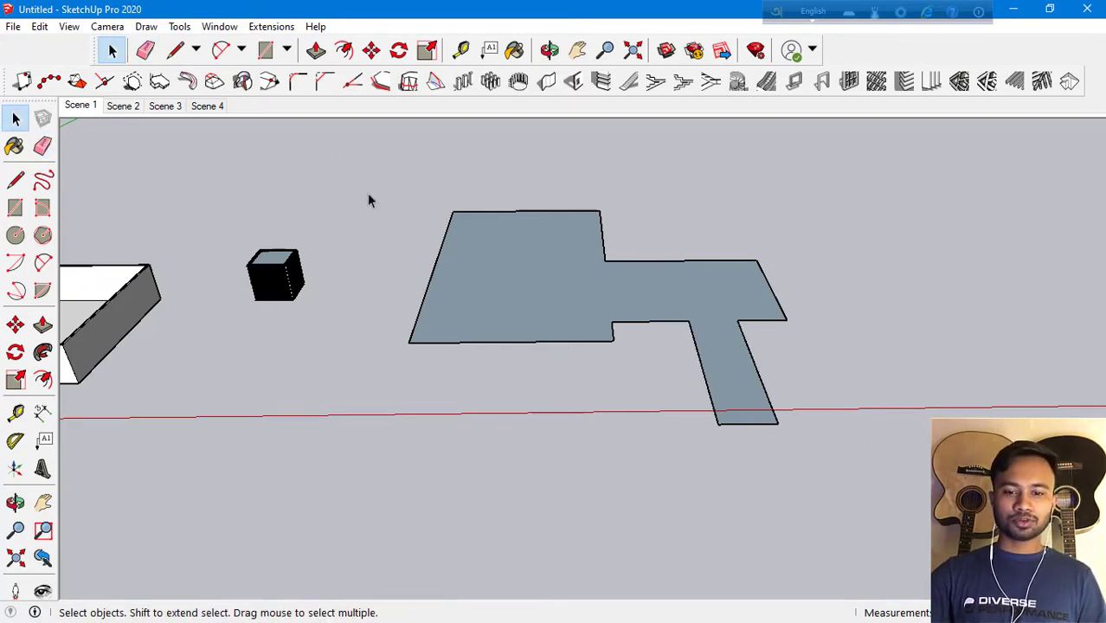
# Select the merged floor face with its edges and start 1001bit Build Wall at 6" thick, 10' high
pyautogui.click(519, 278)
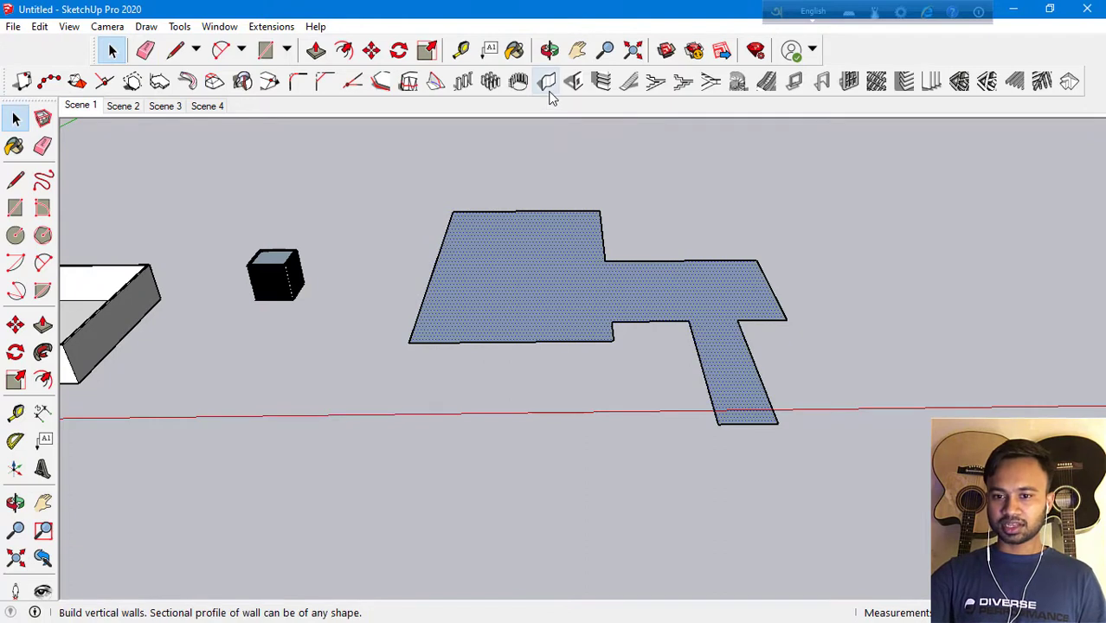
pyautogui.doubleClick(559, 262)
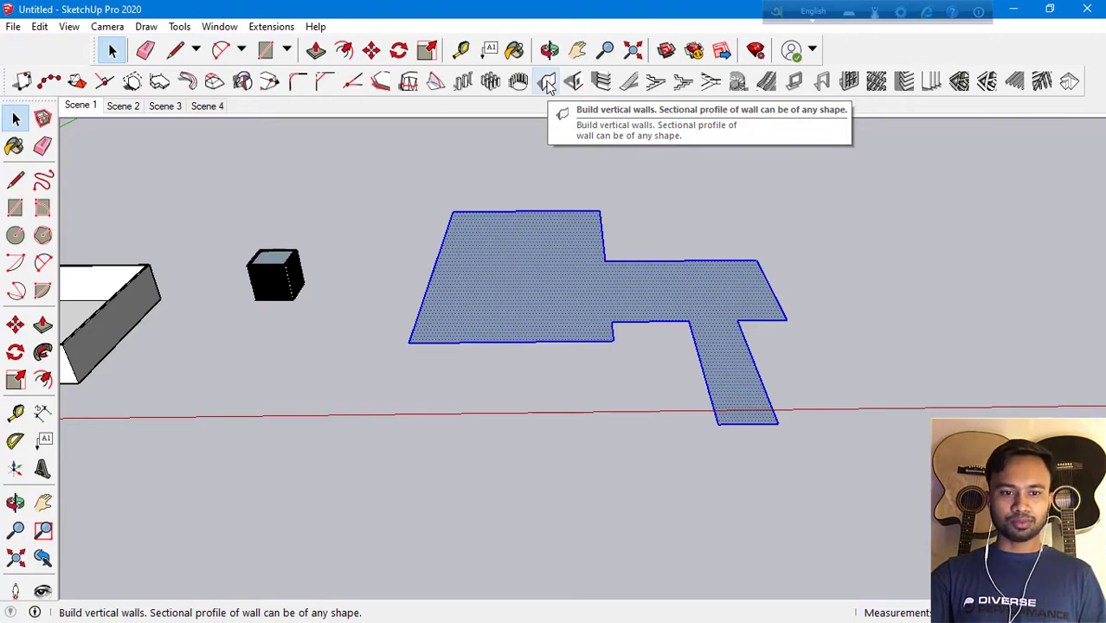
pyautogui.click(546, 82)
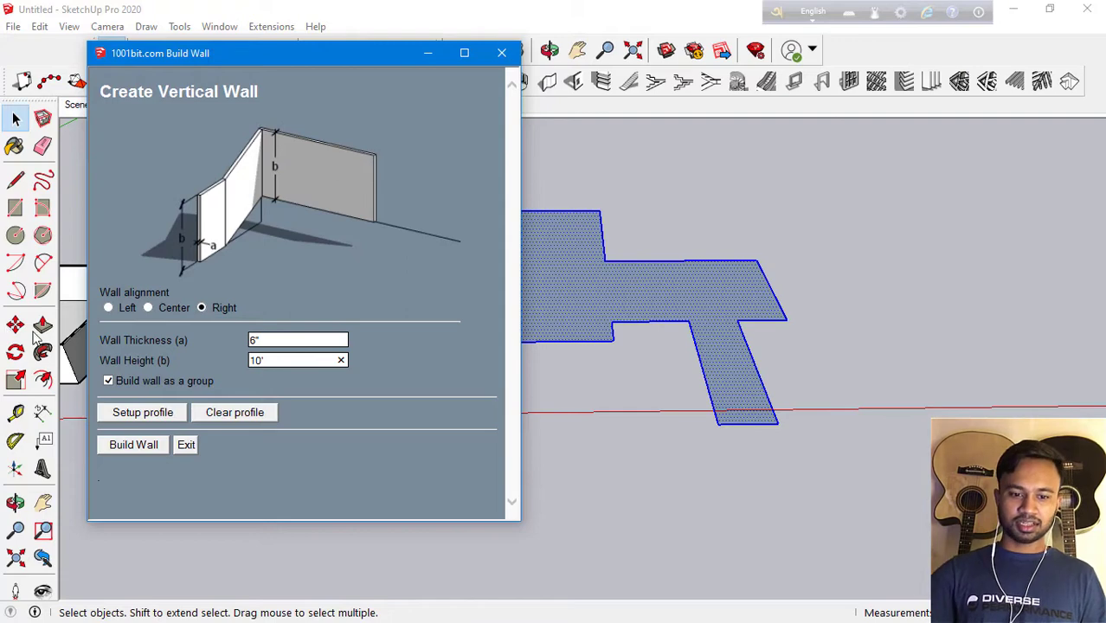
pyautogui.click(138, 446)
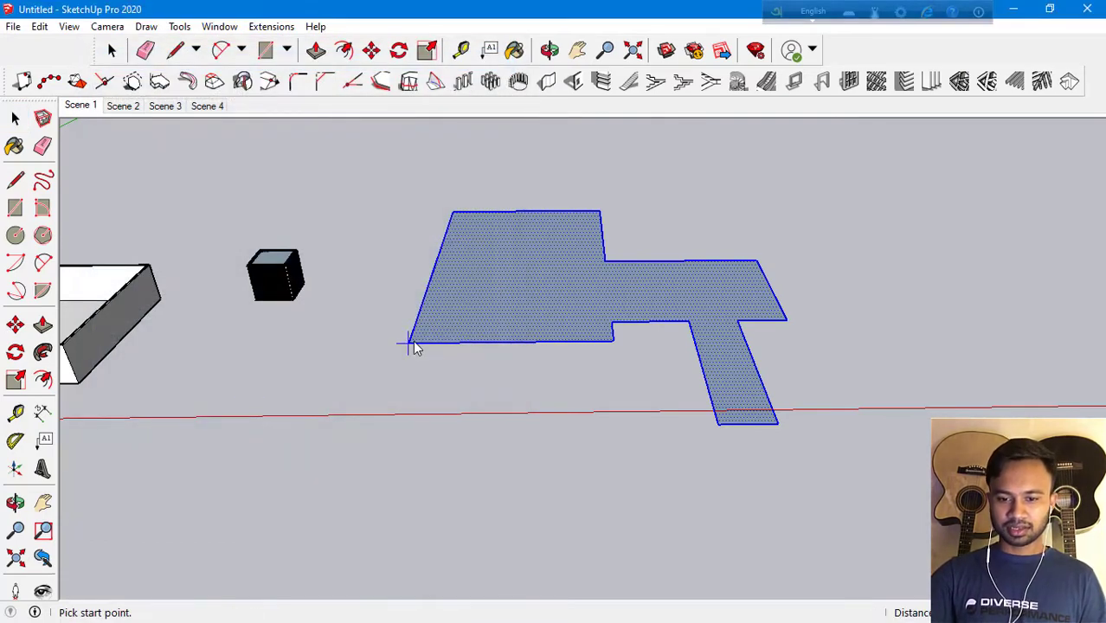
# Trace the floor outline's corners to raise 6" thick, 10' high walls
pyautogui.click(409, 342)
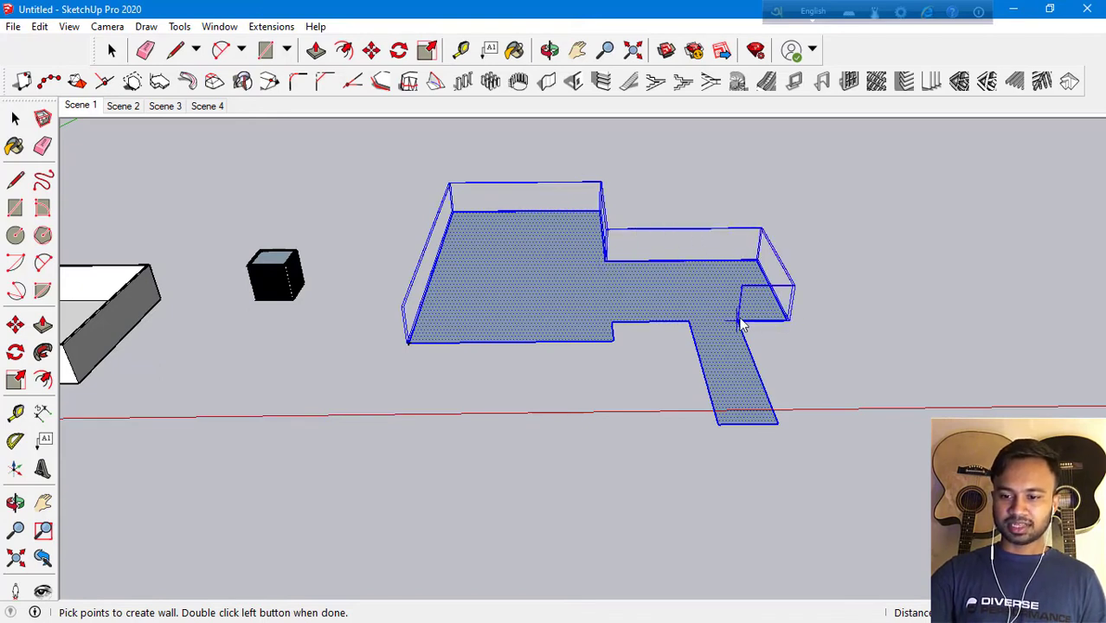
pyautogui.click(741, 321)
pyautogui.click(717, 417)
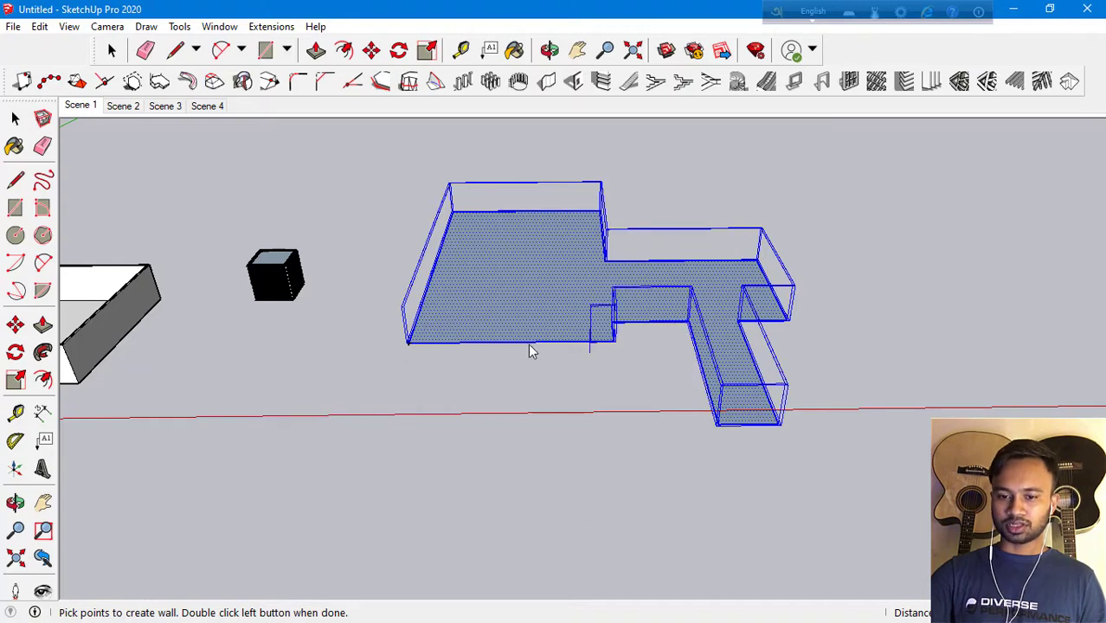
pyautogui.doubleClick(408, 343)
# Orbit and zoom around the new T-shaped walls to inspect them
pyautogui.scroll(-2, 636, 307)
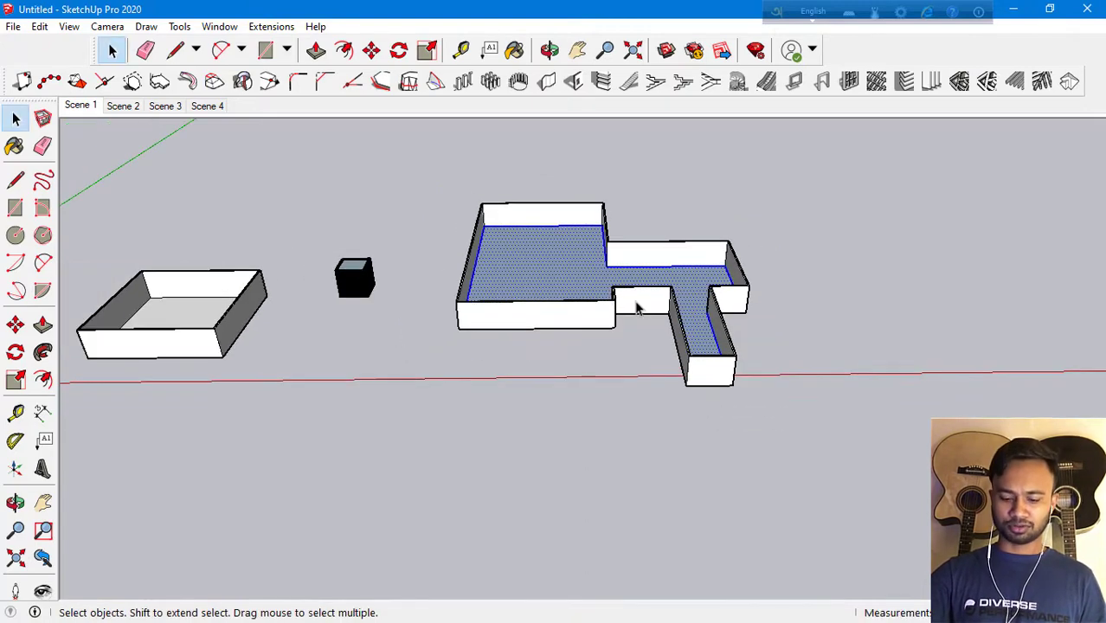
pyautogui.moveTo(684, 374)
pyautogui.mouseDown(button='middle')
pyautogui.moveTo(519, 356)
pyautogui.moveTo(514, 342)
pyautogui.mouseUp(button='middle')
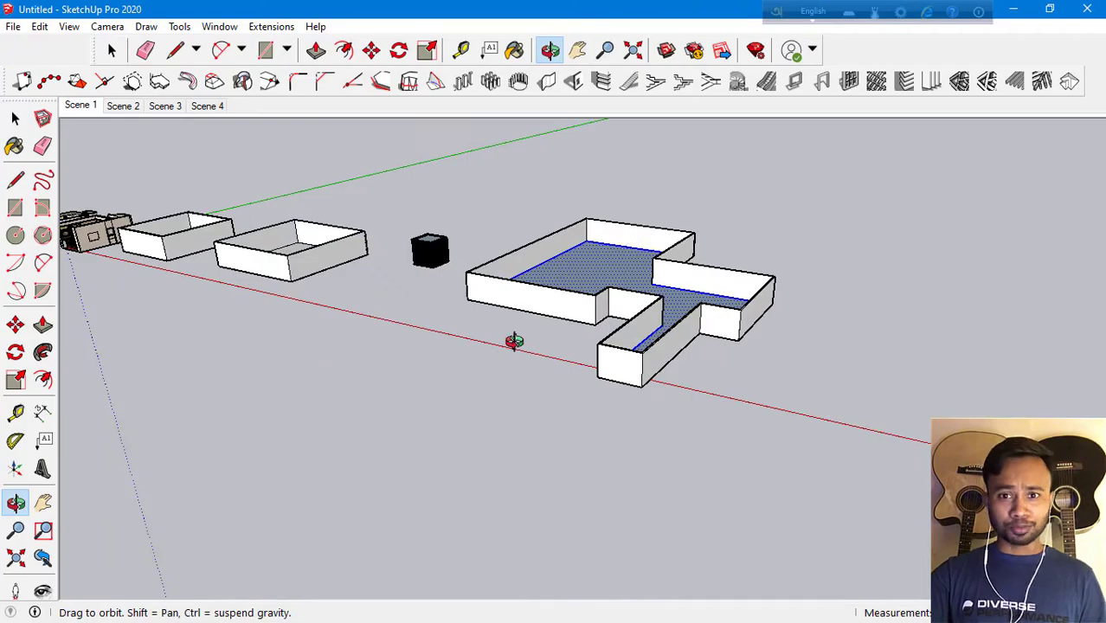
pyautogui.scroll(1, 662, 312)
pyautogui.scroll(3, 753, 415)
pyautogui.scroll(2, 582, 429)
pyautogui.scroll(-2, 678, 433)
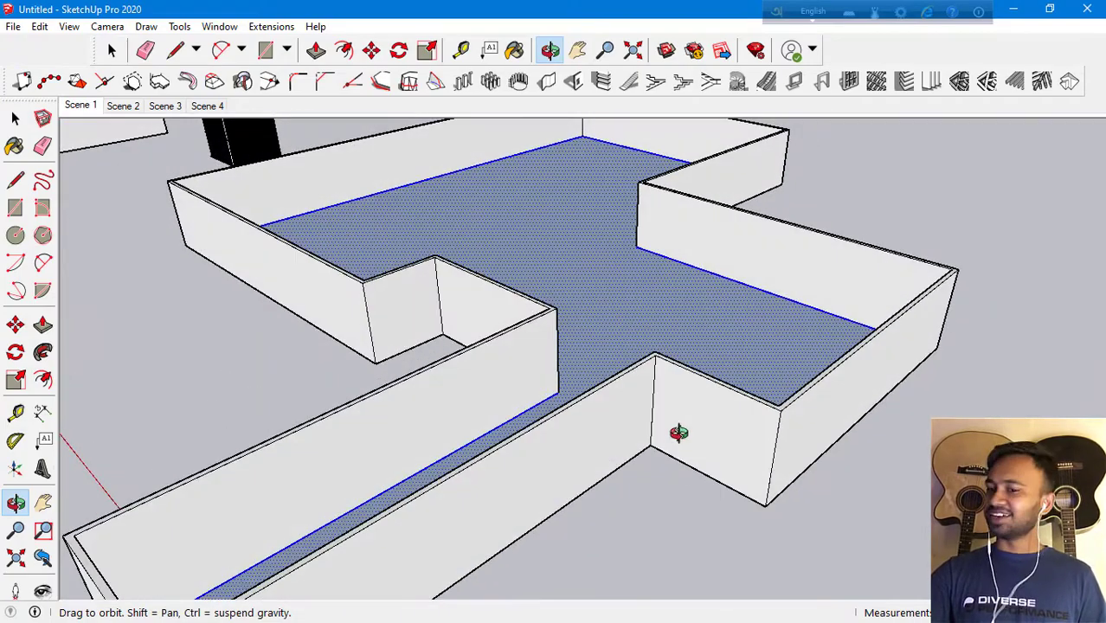
pyautogui.scroll(-3, 679, 433)
pyautogui.scroll(-2, 501, 333)
pyautogui.moveTo(501, 333)
pyautogui.mouseDown(button='middle')
pyautogui.moveTo(620, 391)
pyautogui.moveTo(542, 311)
pyautogui.mouseUp(button='middle')
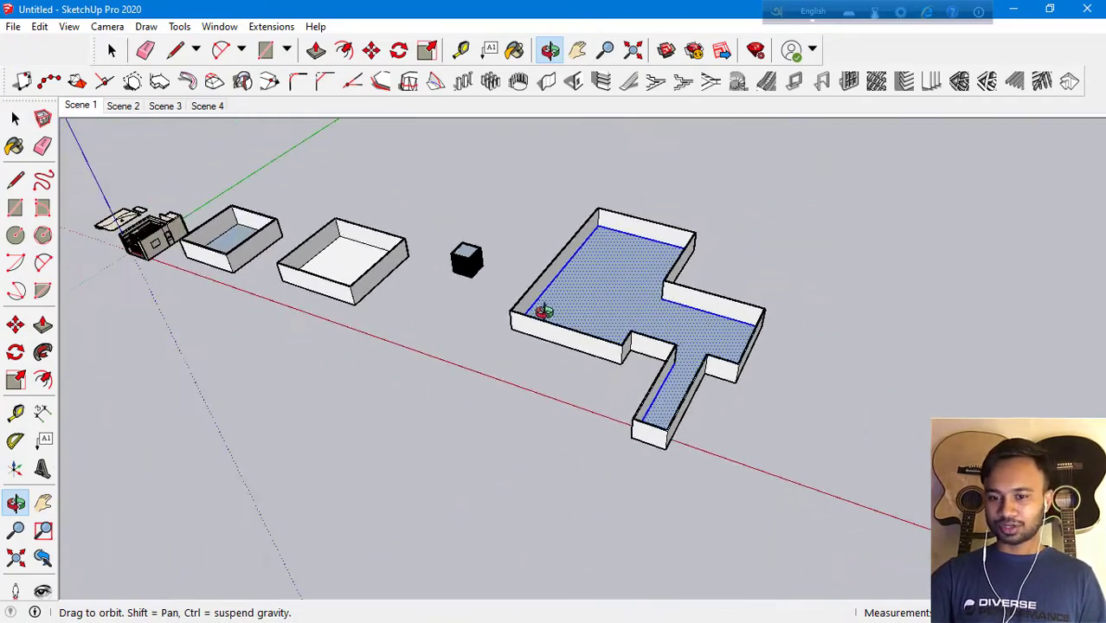
pyautogui.scroll(-1, 542, 312)
pyautogui.moveTo(604, 365); pyautogui.dragTo(654, 333, button='middle')
pyautogui.scroll(2, 562, 420)
pyautogui.moveTo(562, 419); pyautogui.dragTo(669, 432, button='middle')
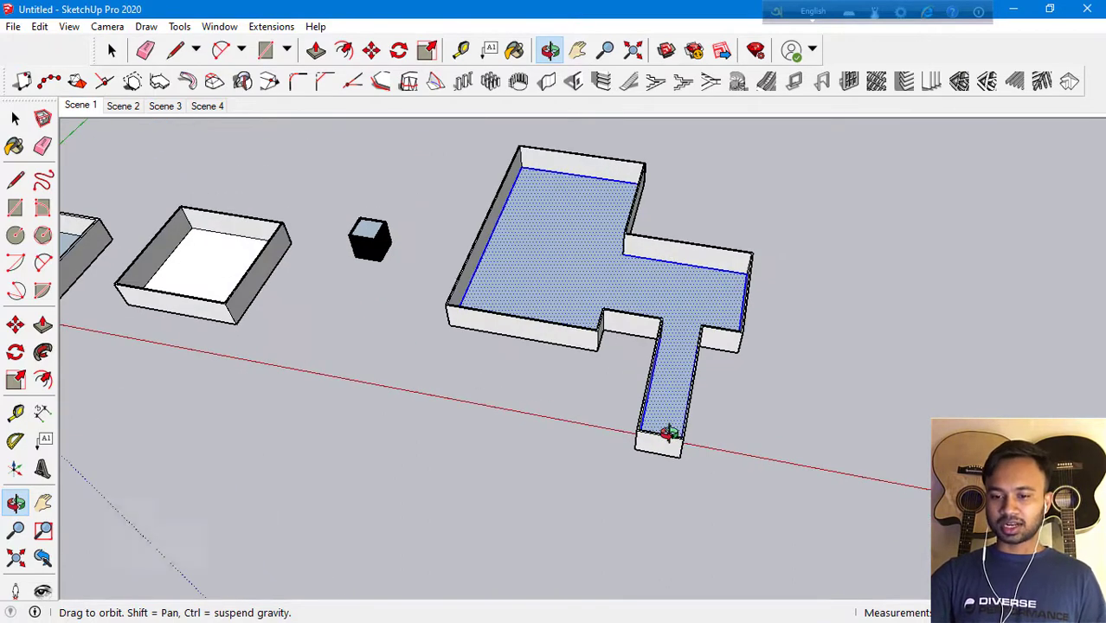
pyautogui.scroll(-2, 668, 433)
pyautogui.moveTo(740, 366); pyautogui.dragTo(677, 351)
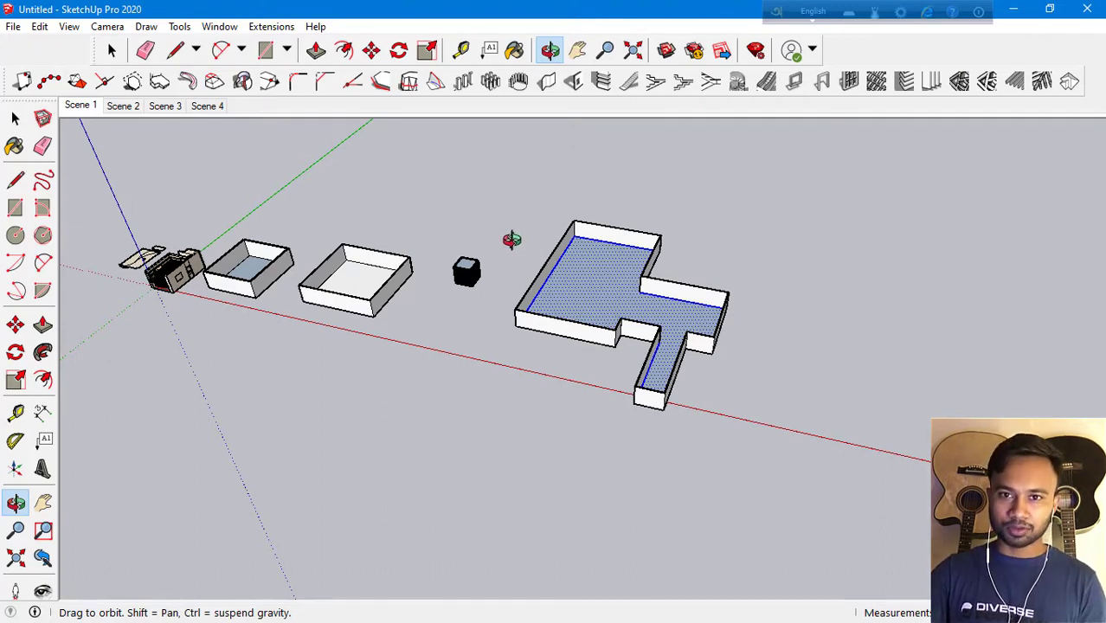
# Import the CAD floor plan file from the Desktop and close the Import Results summary
pyautogui.click(13, 26)
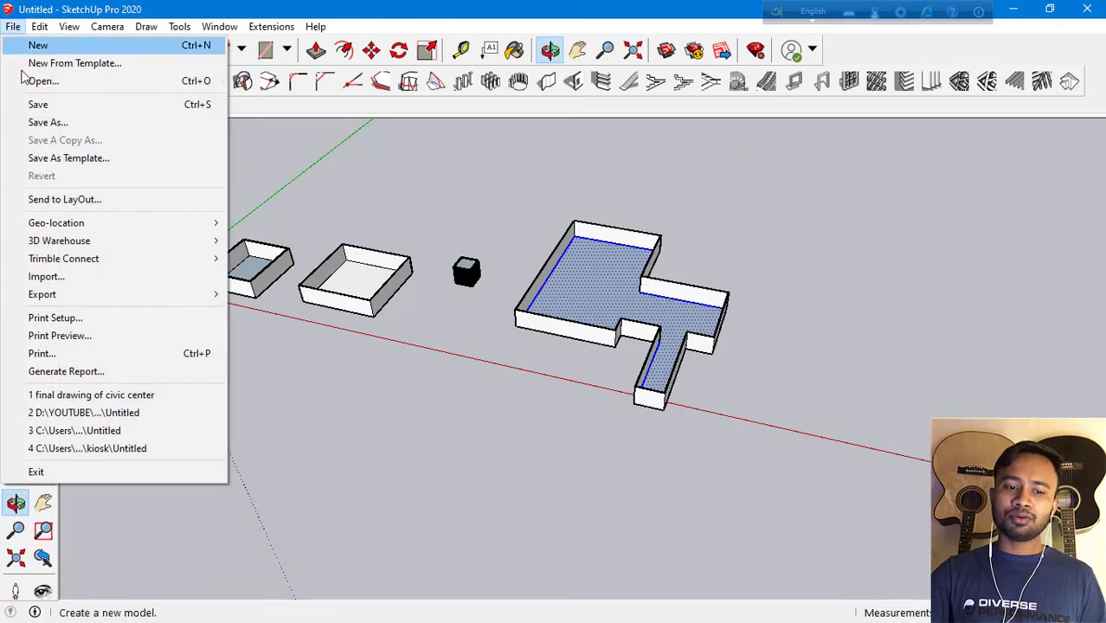
pyautogui.click(78, 279)
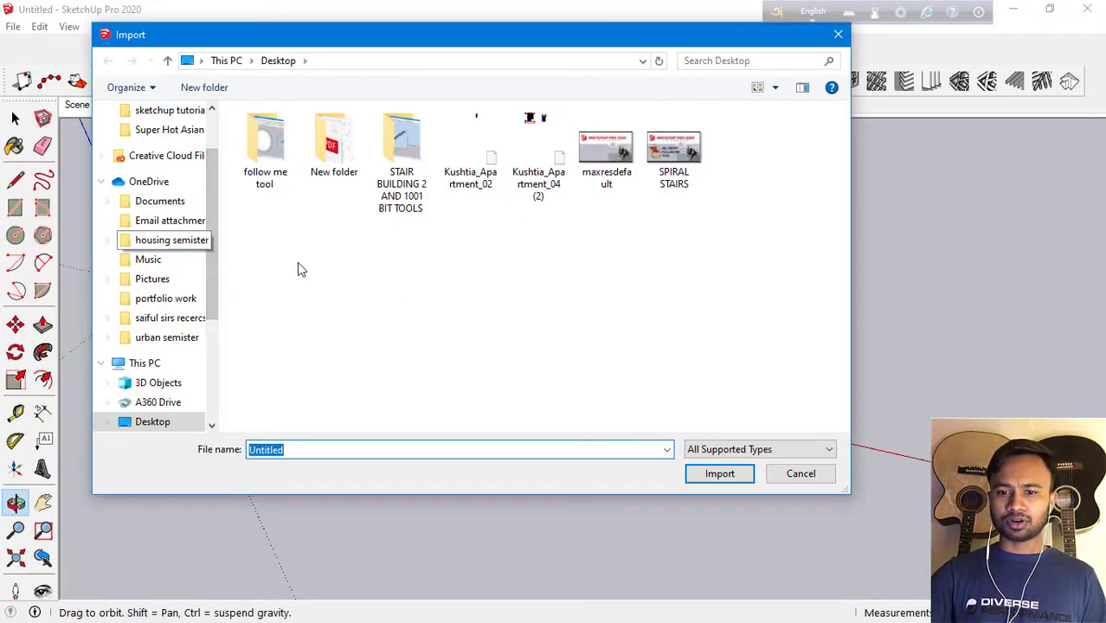
pyautogui.doubleClick(532, 164)
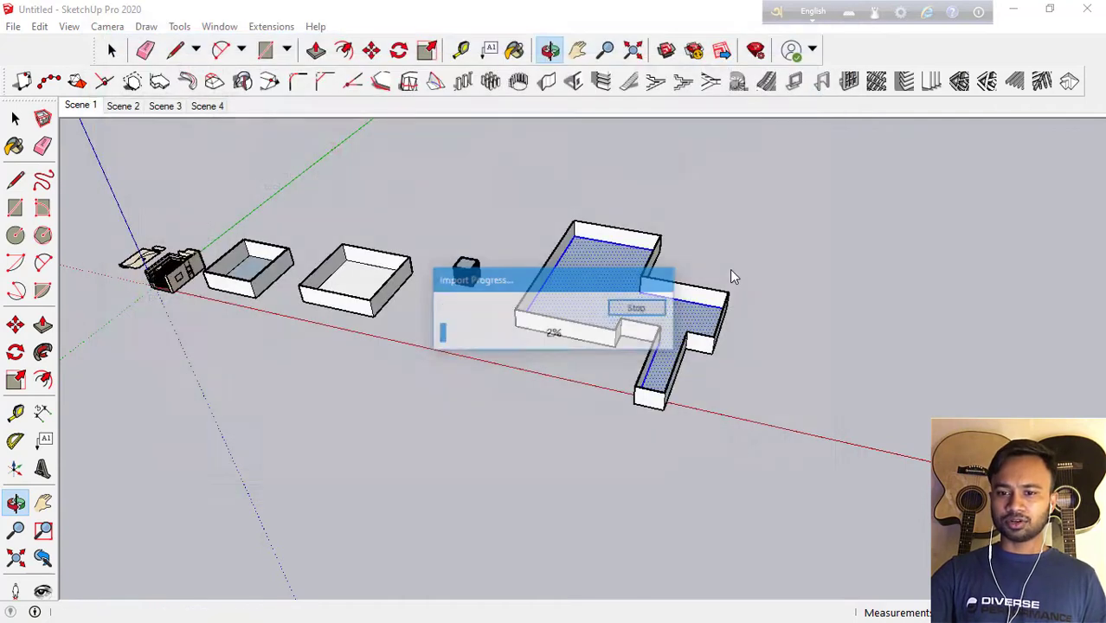
pyautogui.click(628, 445)
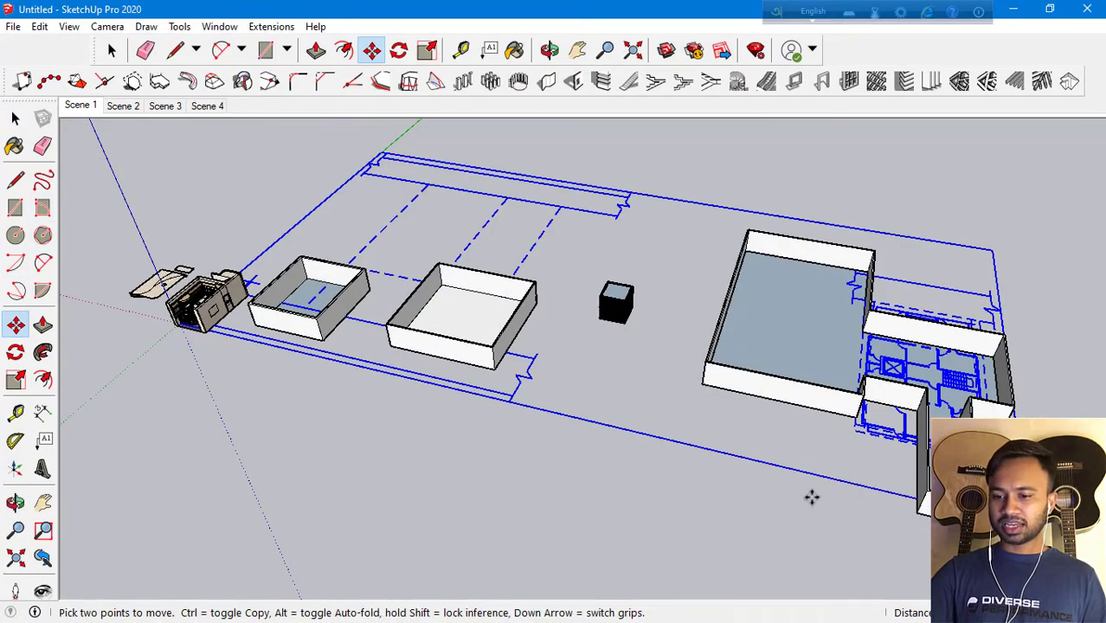
# Place the imported floor plan on open ground in front of the boxes
pyautogui.scroll(-1, 632, 156)
pyautogui.scroll(-2, 563, 162)
pyautogui.scroll(-2, 538, 311)
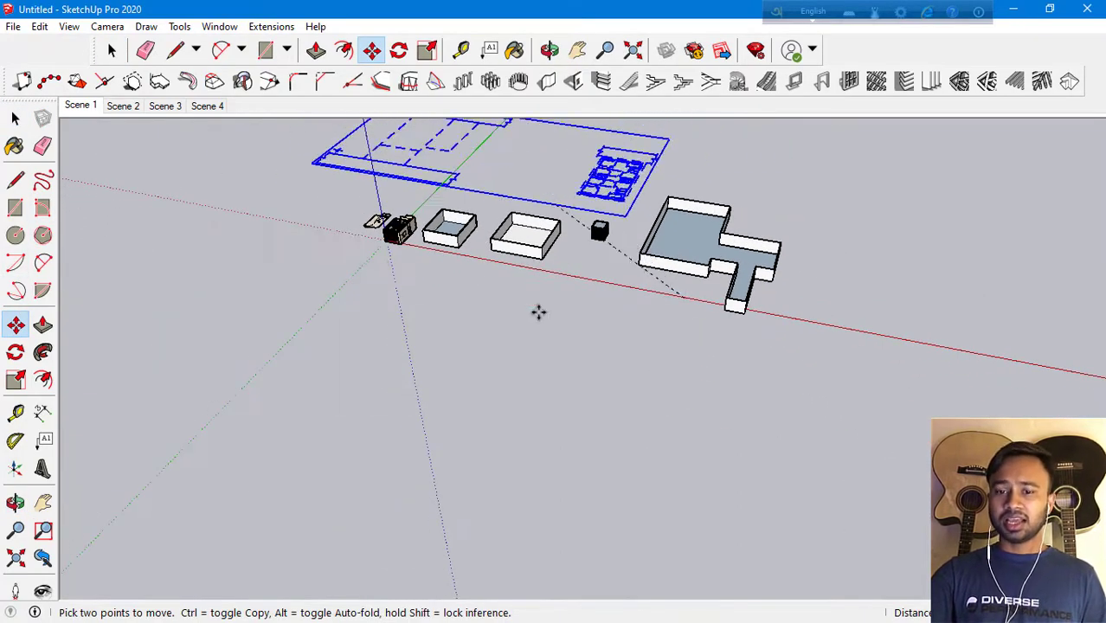
pyautogui.click(512, 436)
# Zoom in to inspect the plan's rooms, door swings and stair
pyautogui.scroll(2, 563, 455)
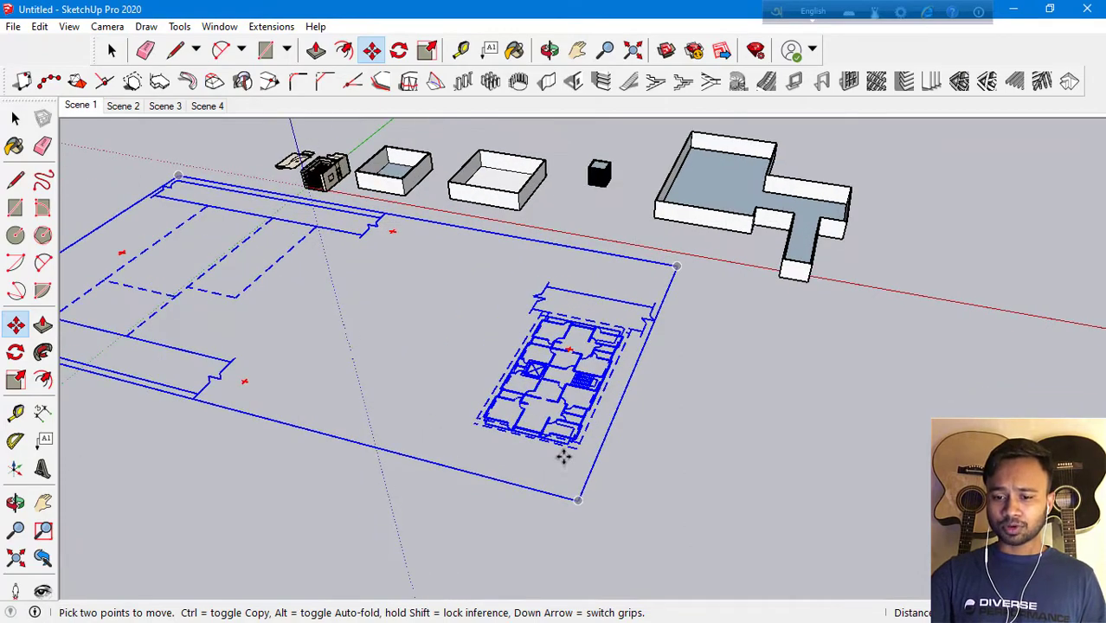
pyautogui.scroll(3, 576, 444)
pyautogui.scroll(2, 576, 444)
pyautogui.scroll(2, 582, 435)
pyautogui.scroll(1, 588, 426)
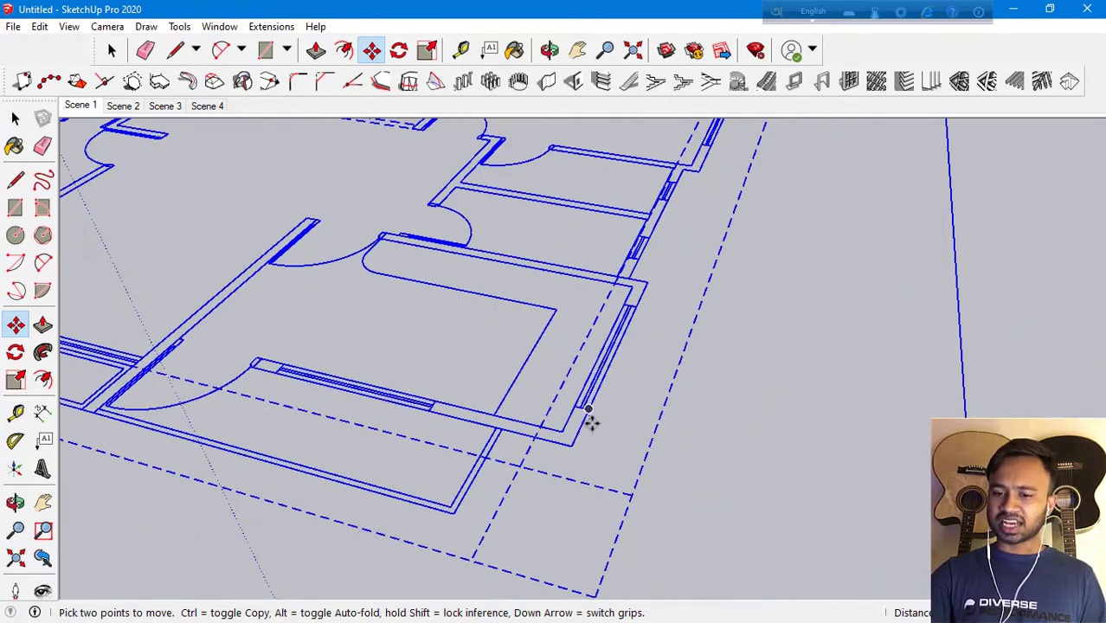
pyautogui.scroll(1, 589, 416)
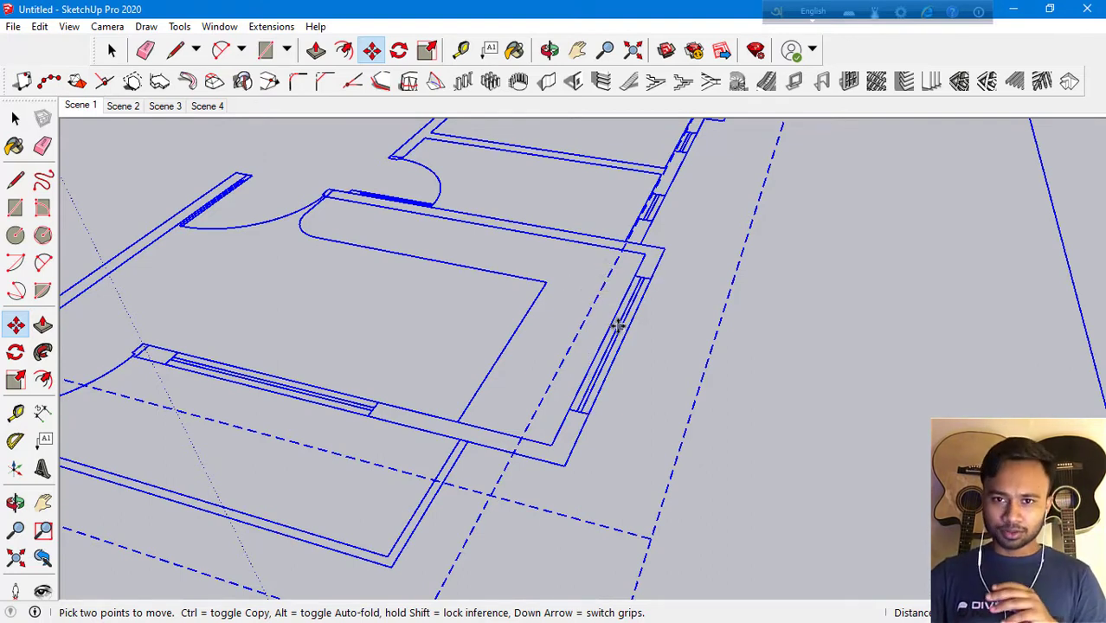
pyautogui.scroll(-2, 625, 329)
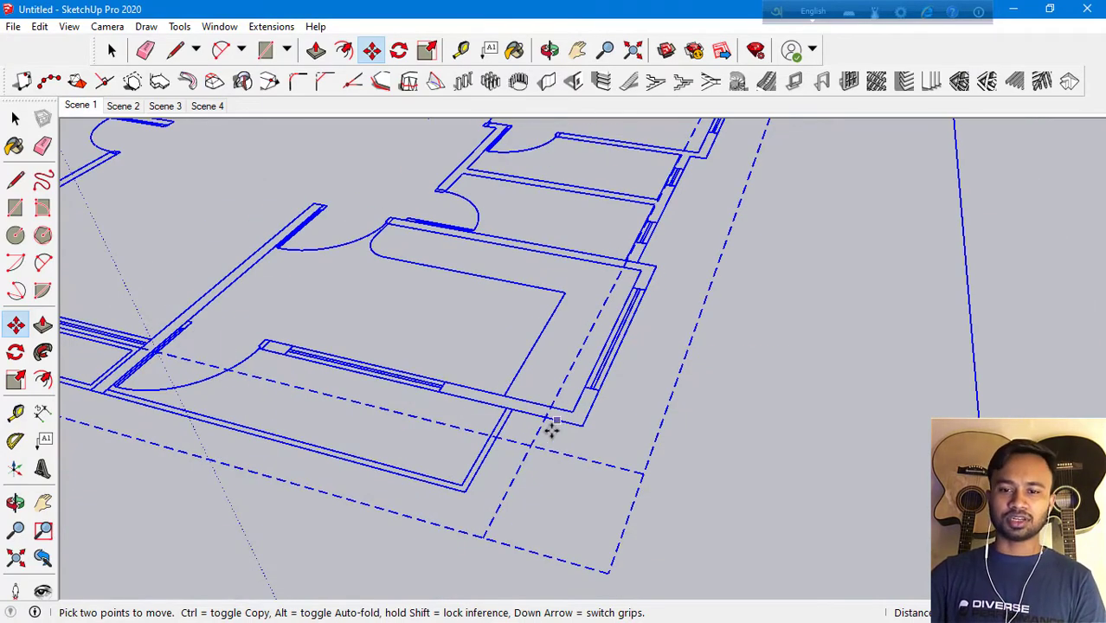
pyautogui.scroll(-3, 548, 425)
pyautogui.scroll(-3, 536, 432)
pyautogui.scroll(-2, 536, 432)
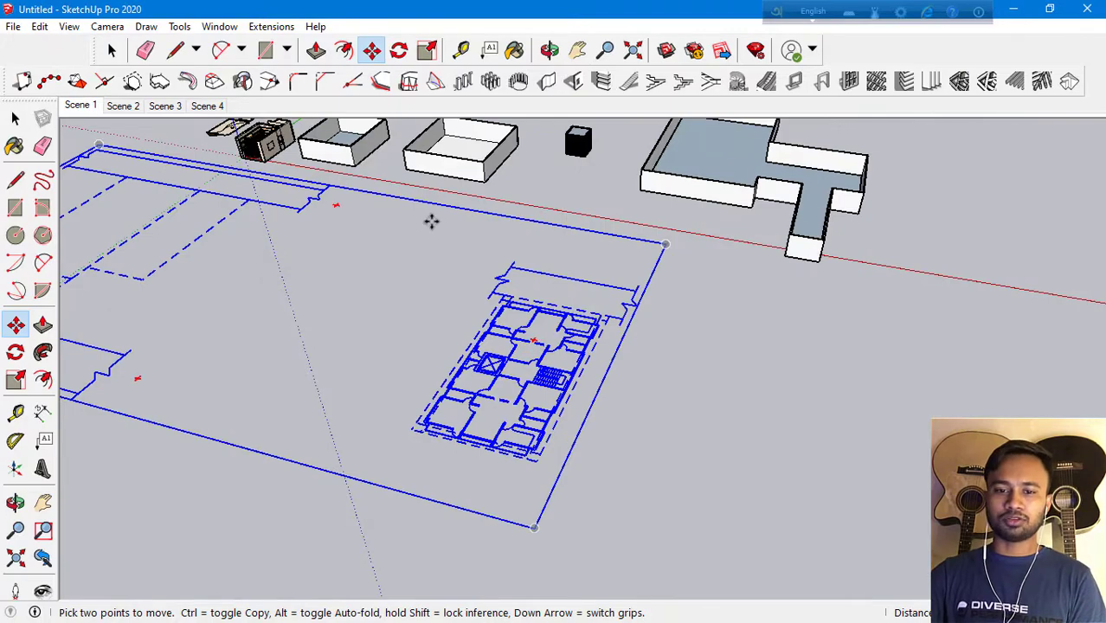
pyautogui.scroll(2, 570, 440)
pyautogui.scroll(2, 526, 477)
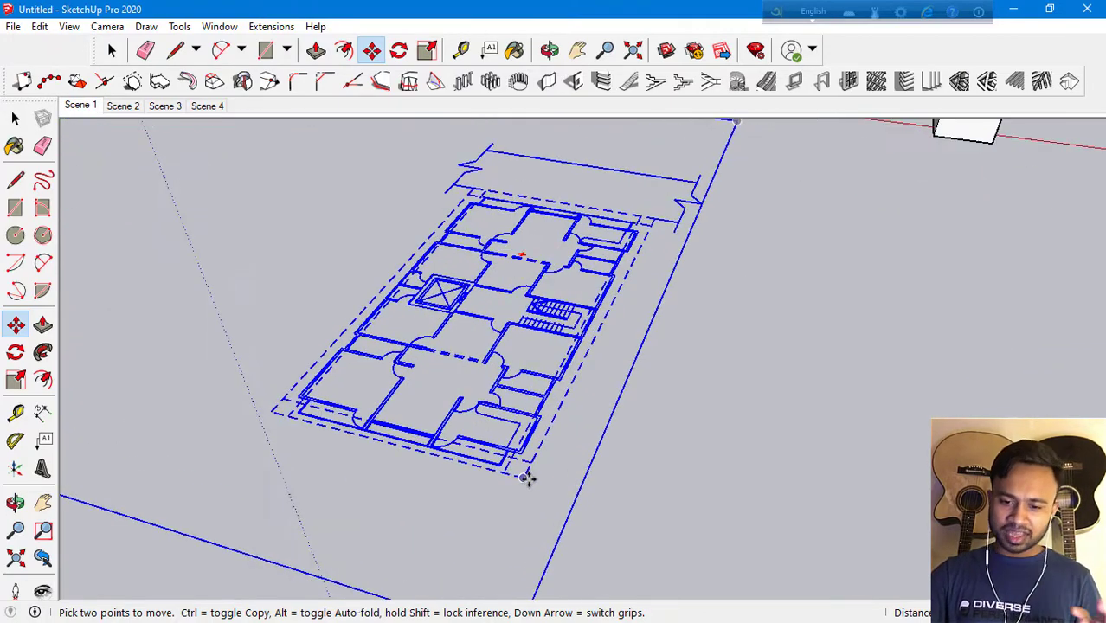
pyautogui.scroll(2, 527, 472)
pyautogui.scroll(2, 538, 427)
pyautogui.scroll(1, 538, 428)
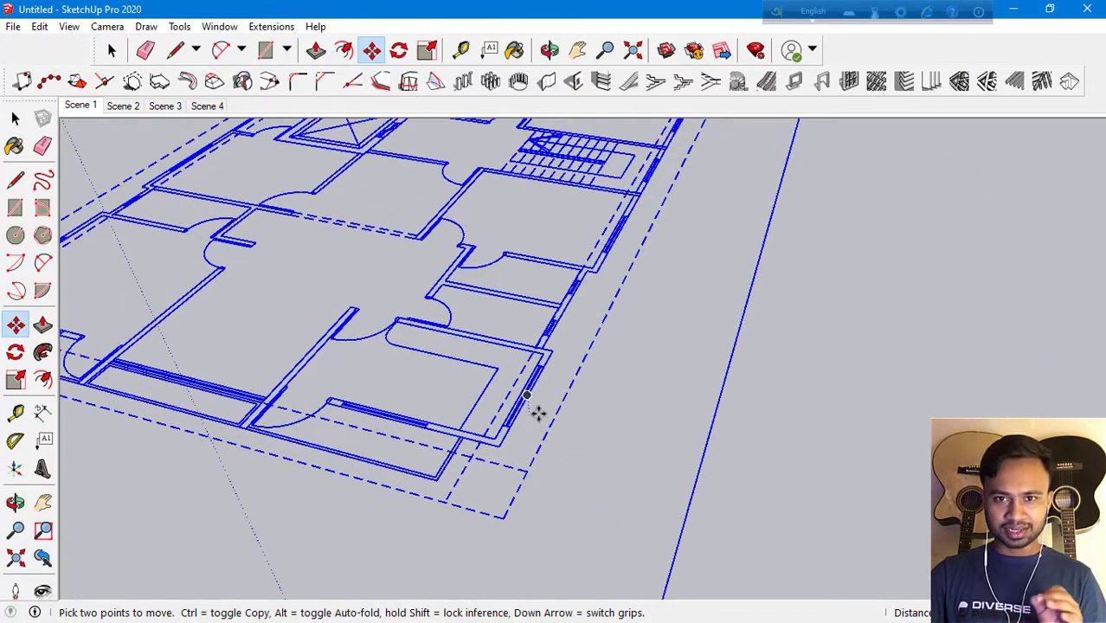
pyautogui.scroll(2, 508, 427)
pyautogui.scroll(1, 462, 440)
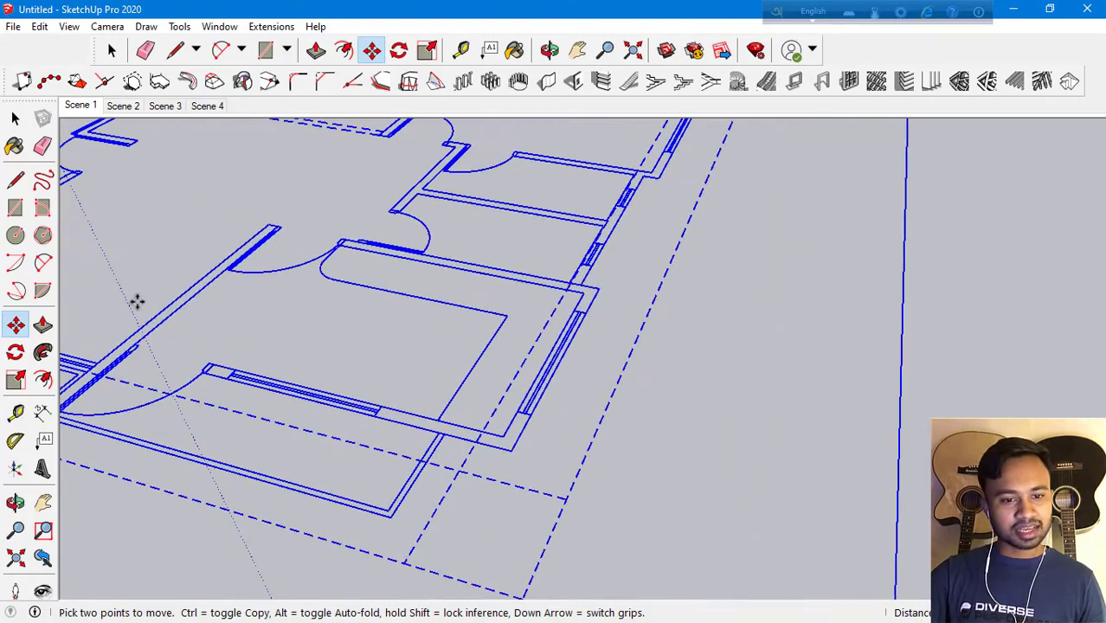
pyautogui.click(15, 122)
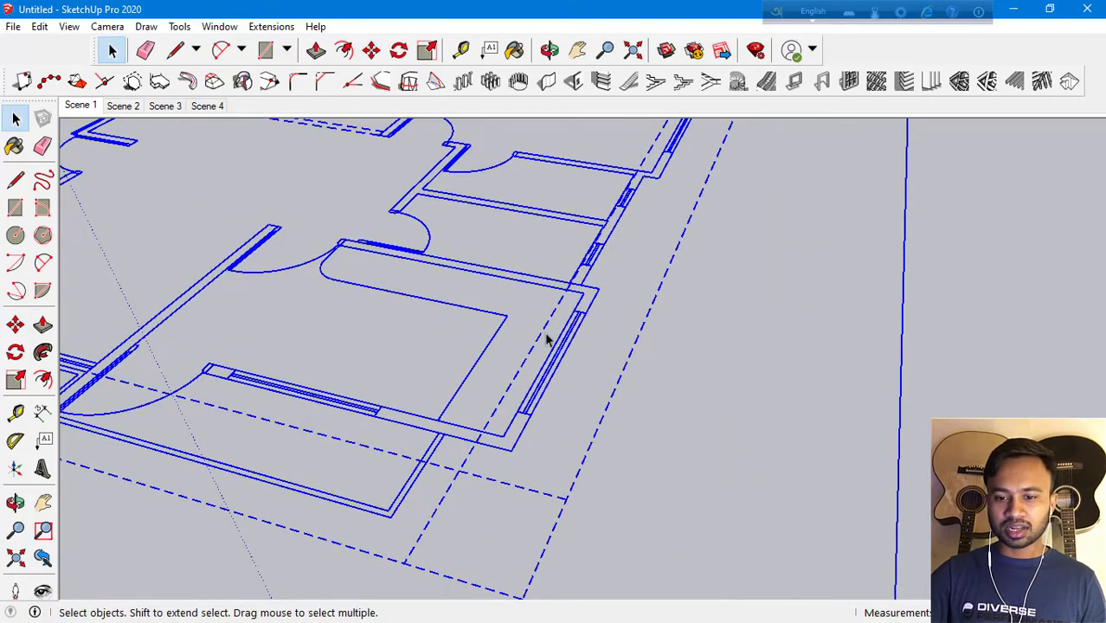
# Clear the selection and zoom in on an outer room corner of the floor plan
pyautogui.click(695, 386)
pyautogui.scroll(-3, 665, 442)
pyautogui.scroll(-2, 441, 345)
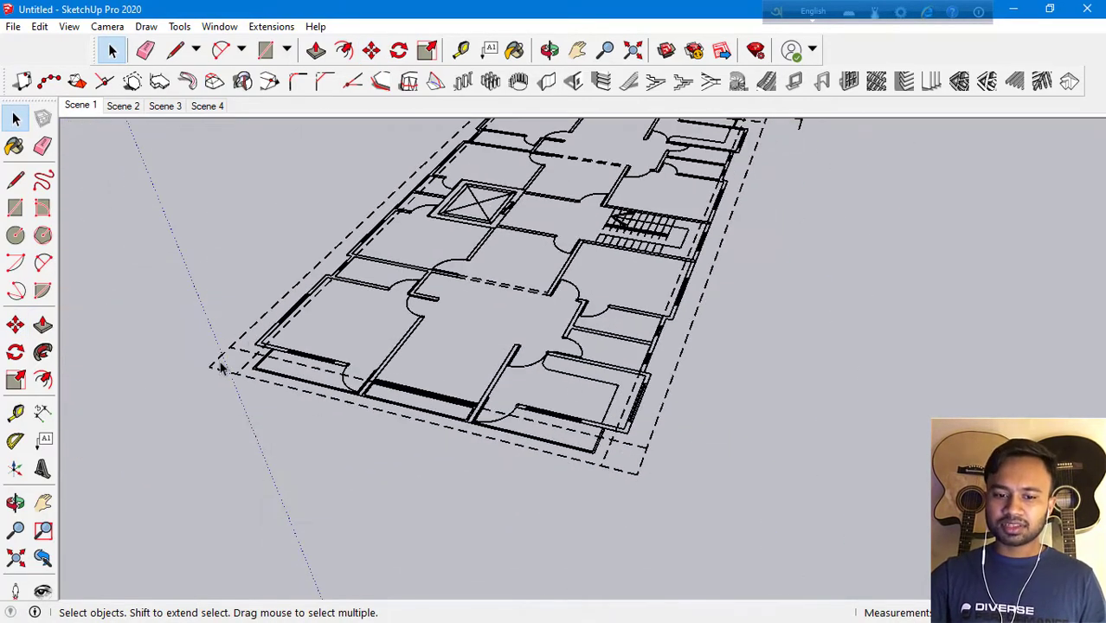
pyautogui.scroll(2, 220, 368)
pyautogui.scroll(1, 253, 332)
pyautogui.scroll(2, 285, 381)
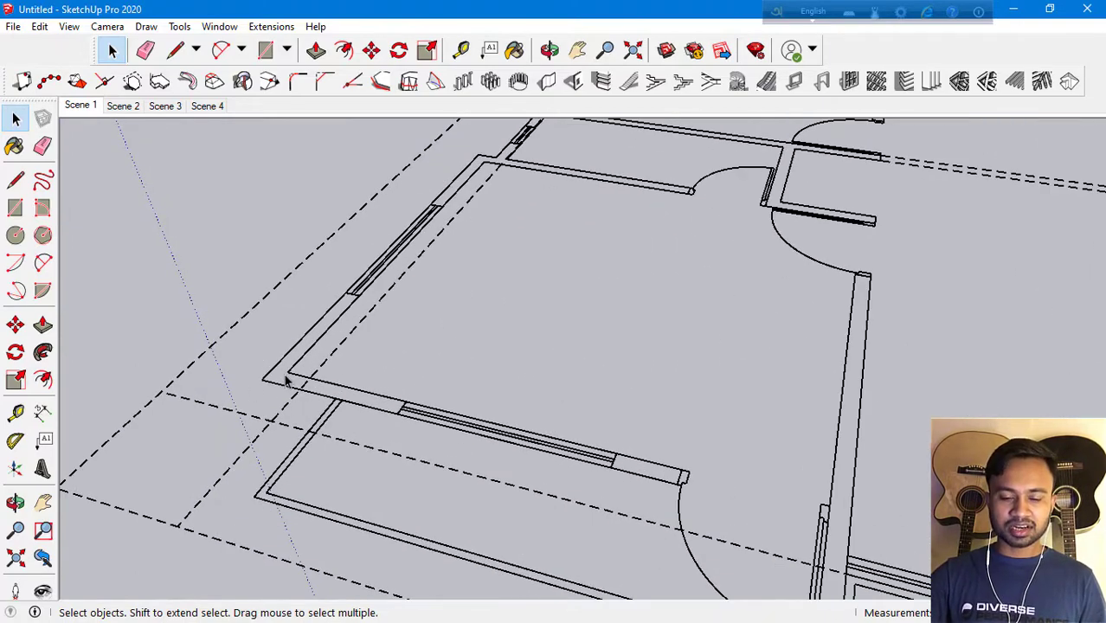
pyautogui.scroll(1, 286, 380)
pyautogui.scroll(1, 288, 382)
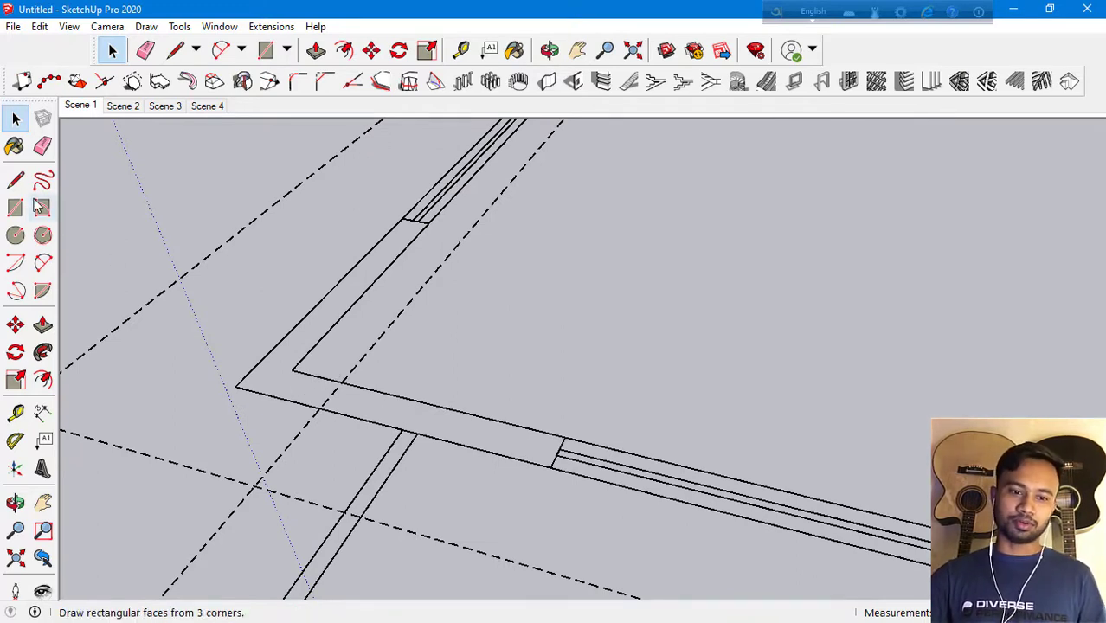
# Draw a tall vertical rectangular face up from the room's outer corner using axis-locked lines
pyautogui.click(16, 179)
pyautogui.click(292, 369)
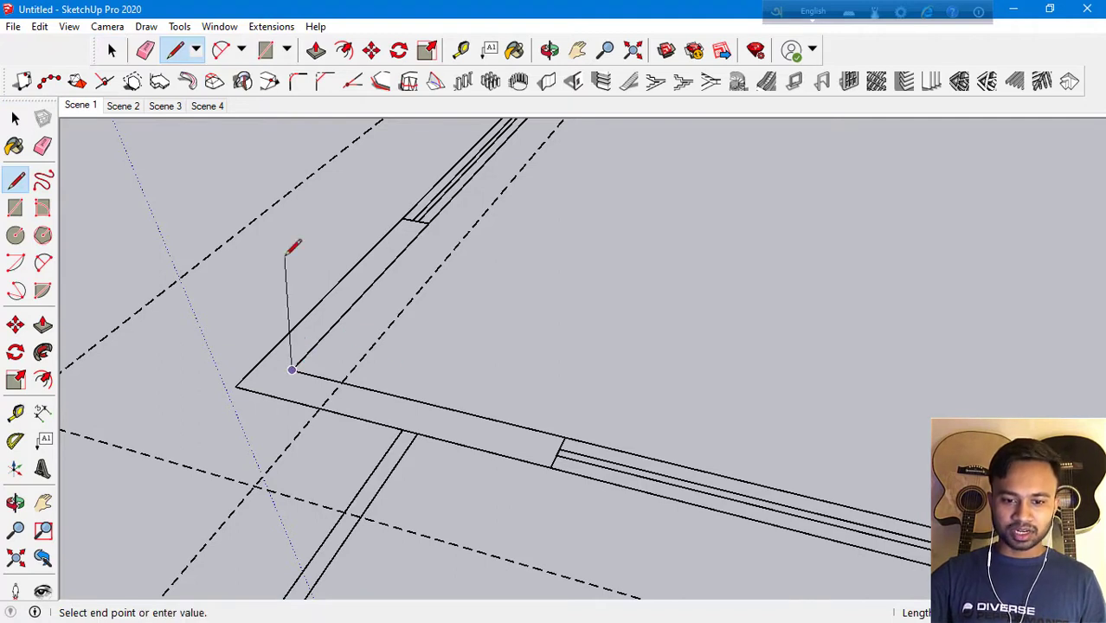
pyautogui.press('shift')
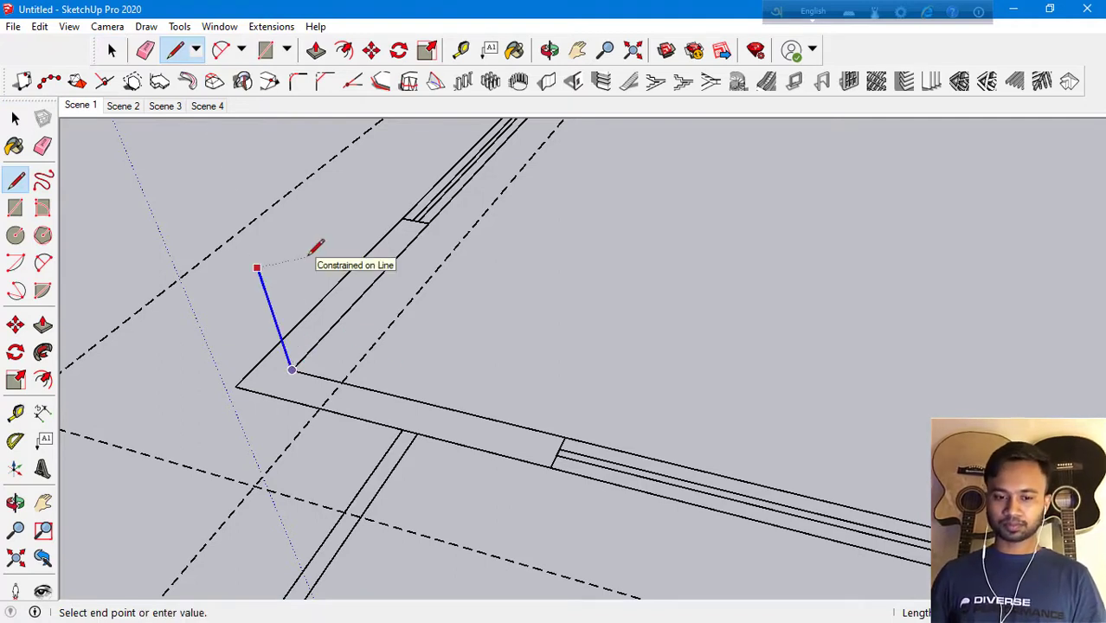
pyautogui.scroll(-1, 519, 317)
pyautogui.scroll(-2, 464, 412)
pyautogui.scroll(-2, 447, 428)
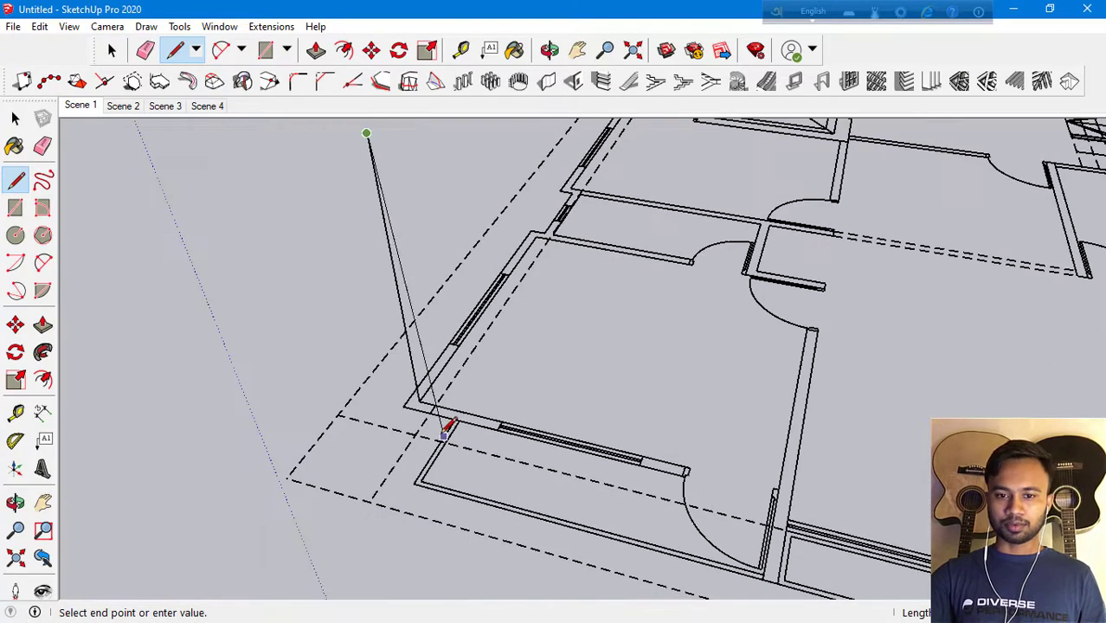
pyautogui.scroll(-2, 448, 428)
pyautogui.scroll(3, 398, 361)
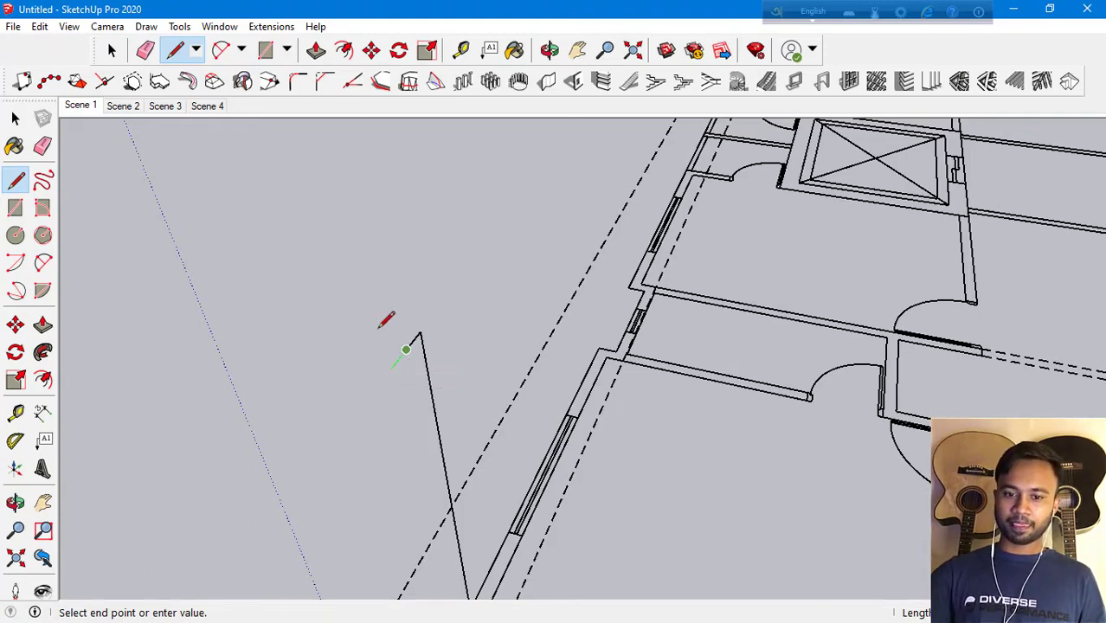
pyautogui.scroll(-2, 455, 148)
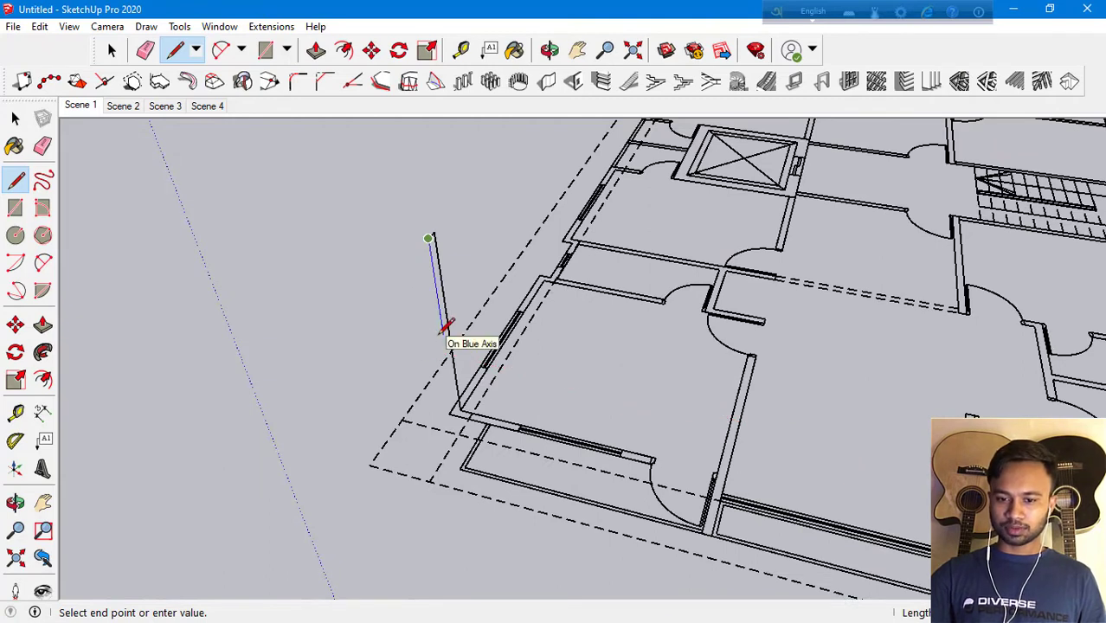
pyautogui.press('shift')
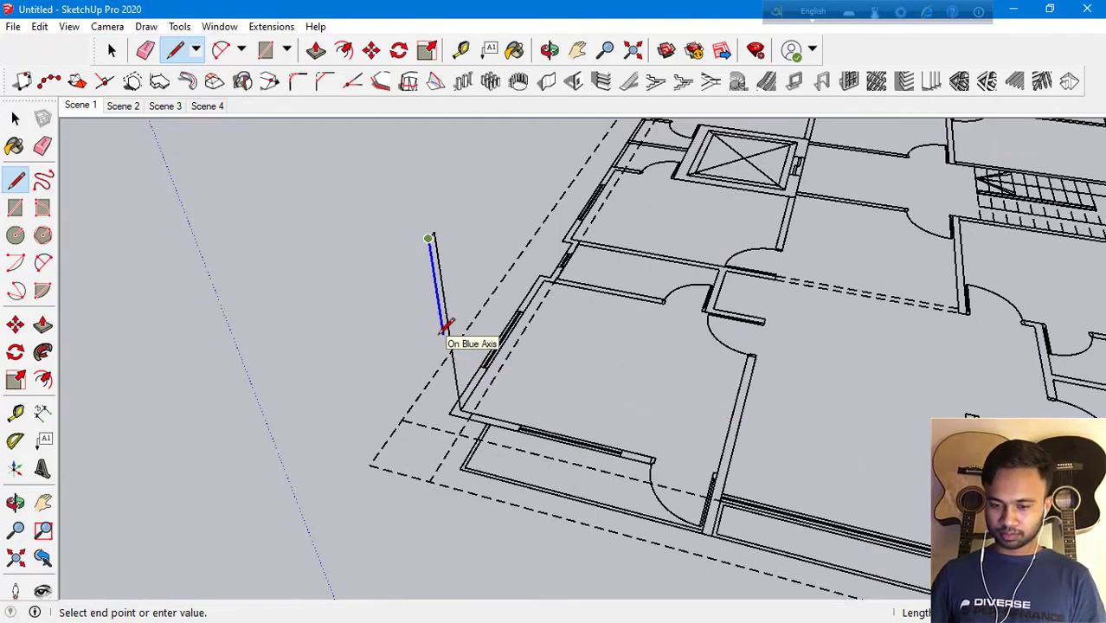
pyautogui.click(444, 326)
pyautogui.scroll(2, 563, 424)
pyautogui.scroll(3, 353, 452)
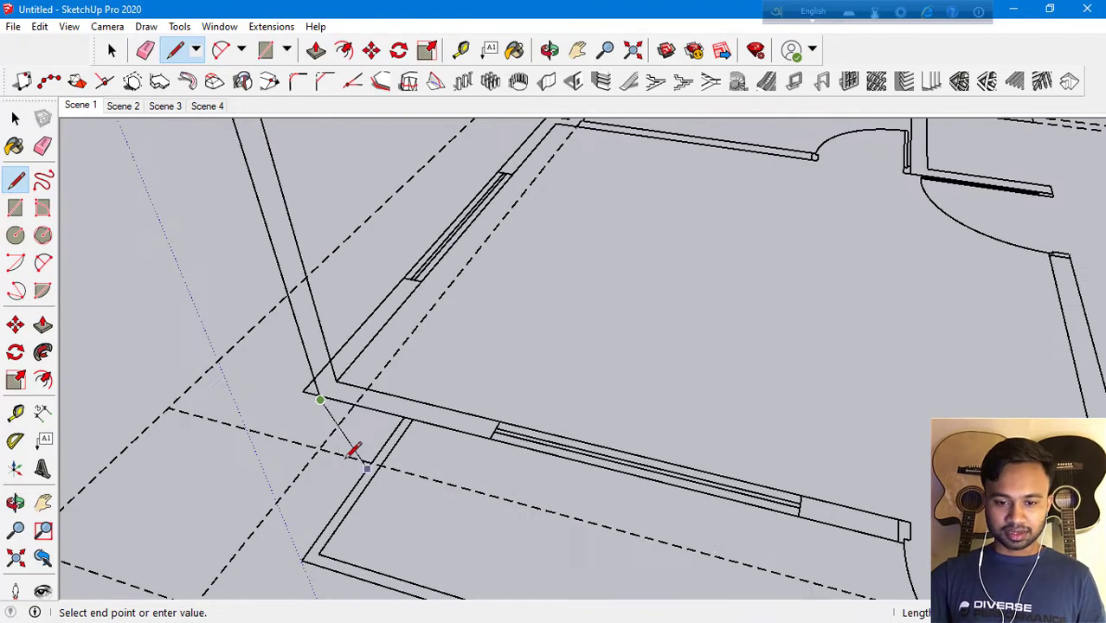
pyautogui.click(338, 381)
pyautogui.scroll(-1, 364, 411)
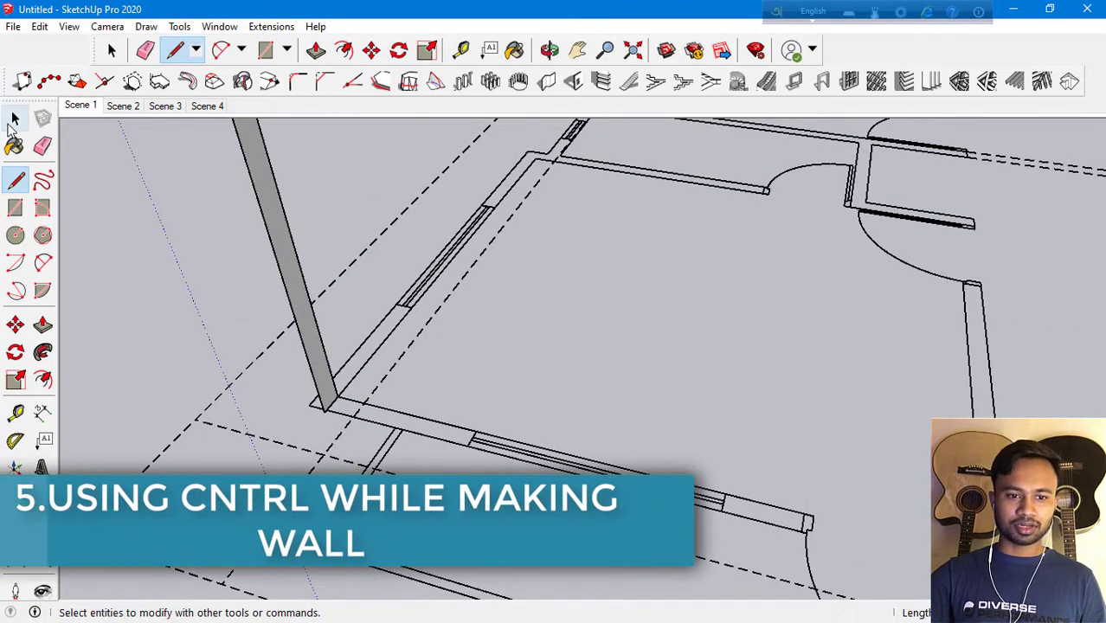
# Make the new vertical wall face into a group
pyautogui.click(14, 119)
pyautogui.click(276, 221)
pyautogui.rightClick(278, 219)
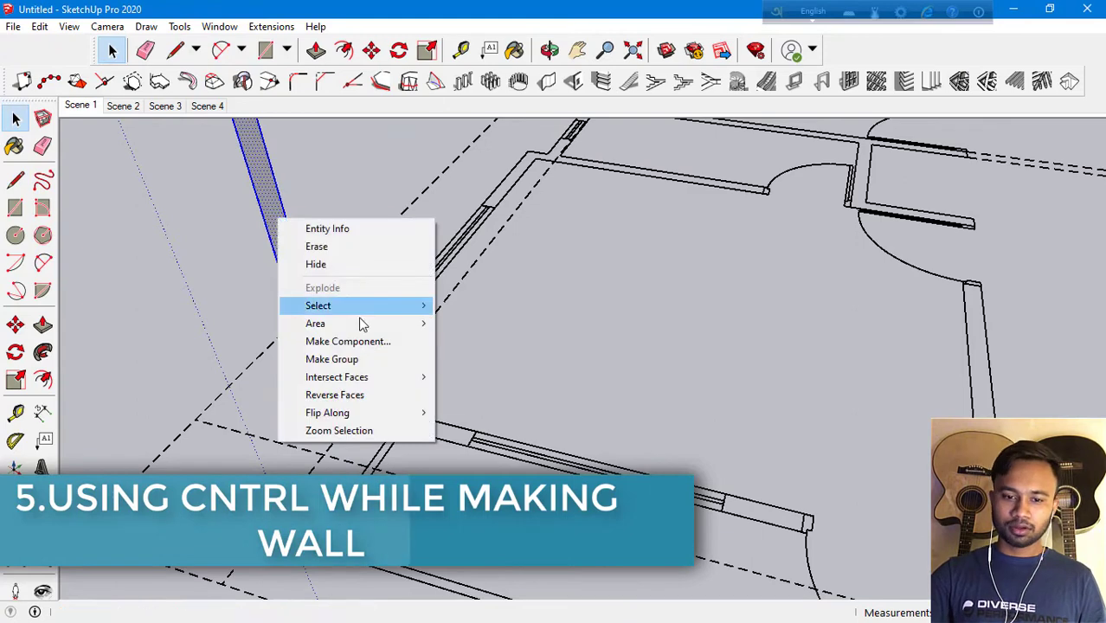
pyautogui.click(360, 366)
# Zoom in on the column base and open the column group for editing
pyautogui.doubleClick(318, 342)
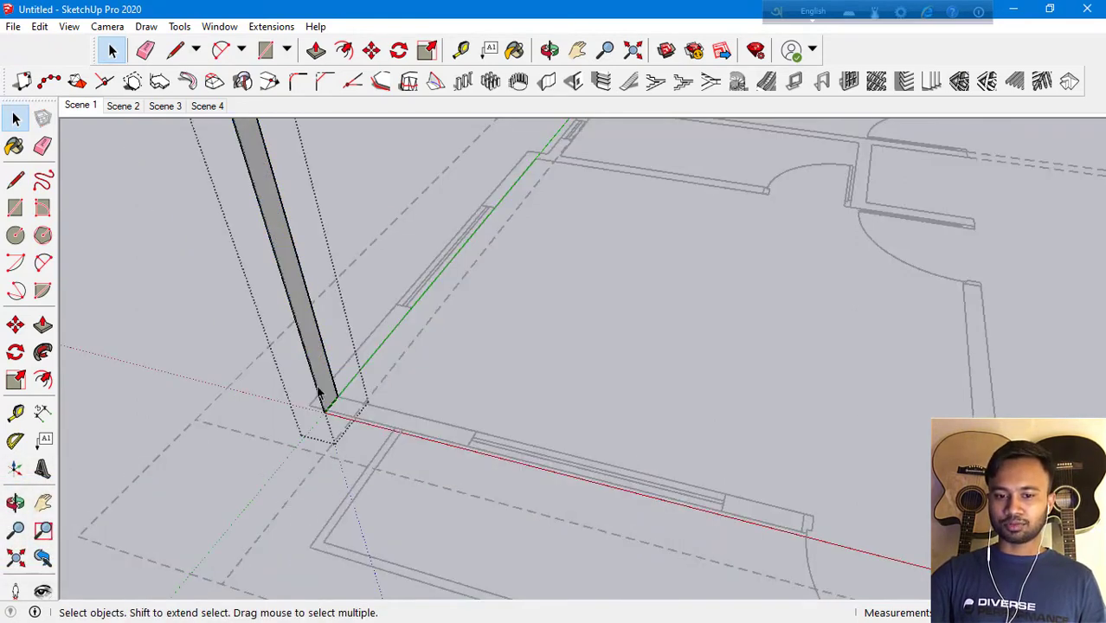
pyautogui.scroll(2, 319, 393)
pyautogui.click(534, 387)
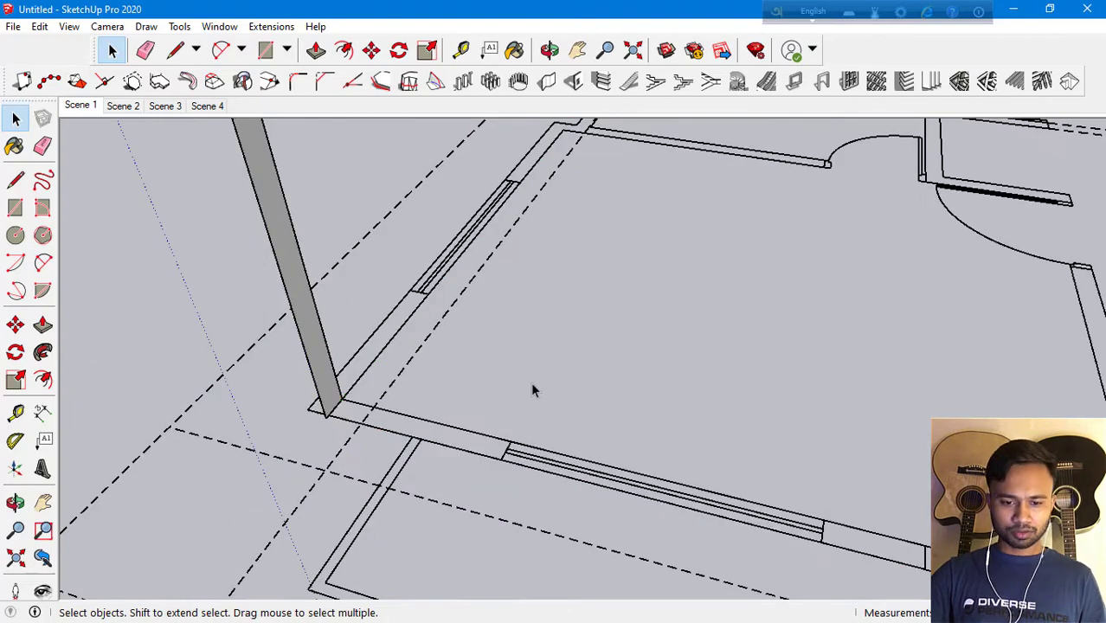
pyautogui.hotkey('ctrl', 'z')
pyautogui.click(360, 416)
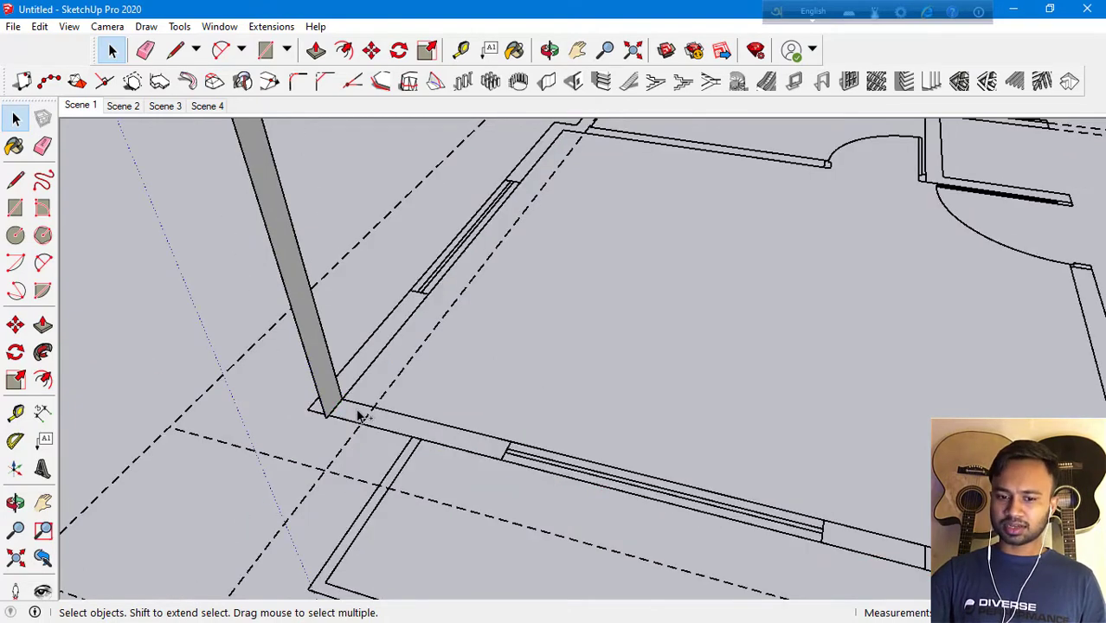
pyautogui.click(335, 386)
pyautogui.scroll(-2, 327, 394)
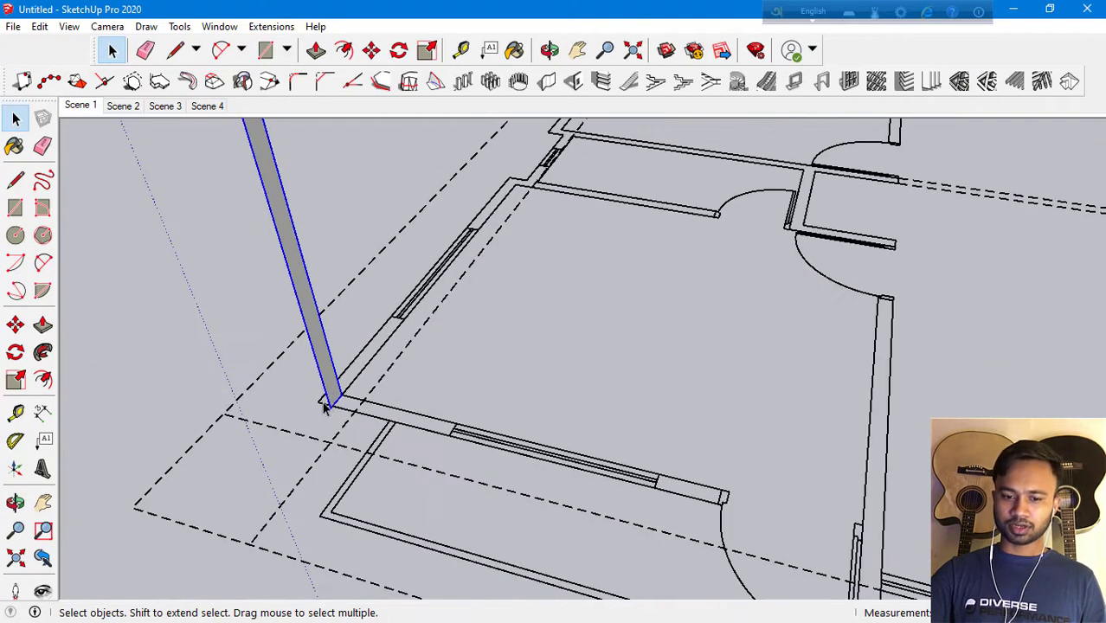
pyautogui.scroll(-1, 327, 394)
pyautogui.doubleClick(327, 370)
pyautogui.click(430, 374)
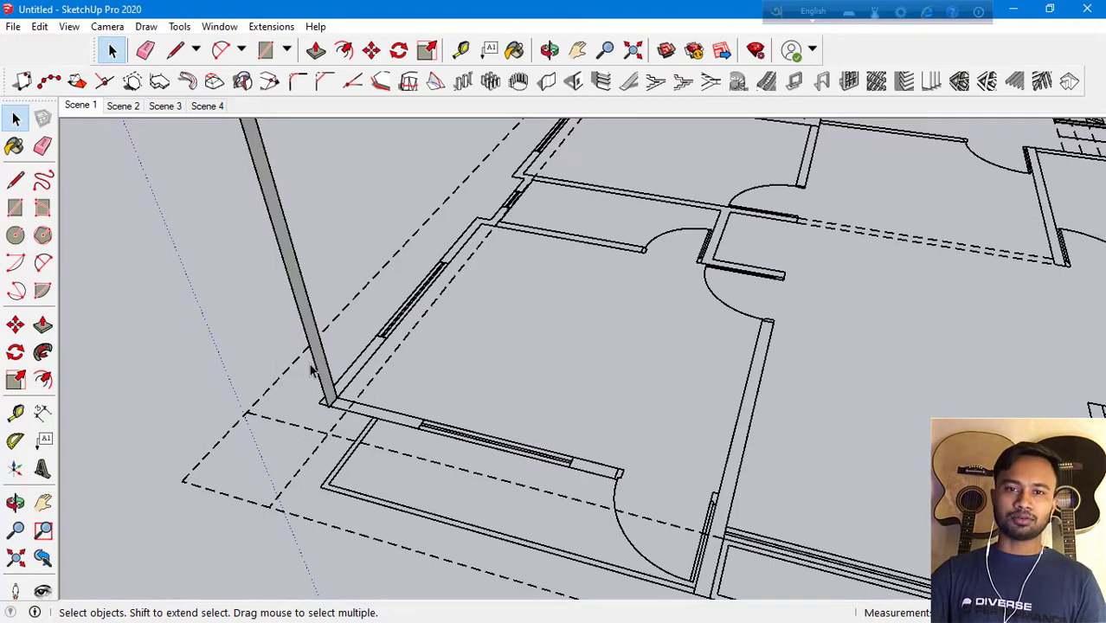
pyautogui.scroll(2, 299, 340)
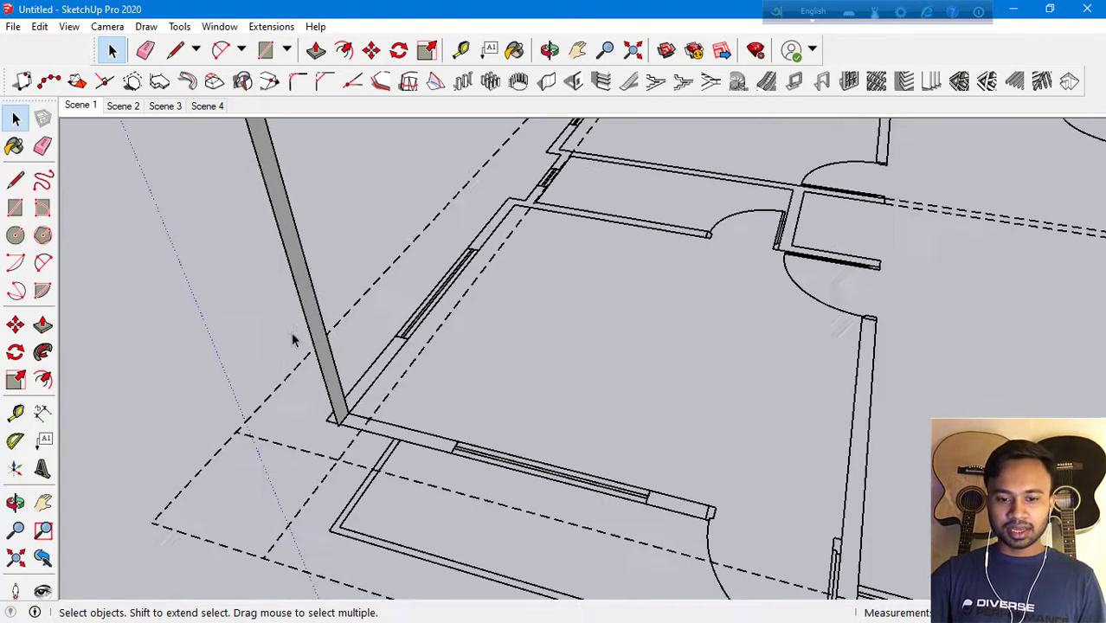
pyautogui.scroll(2, 342, 372)
pyautogui.doubleClick(335, 378)
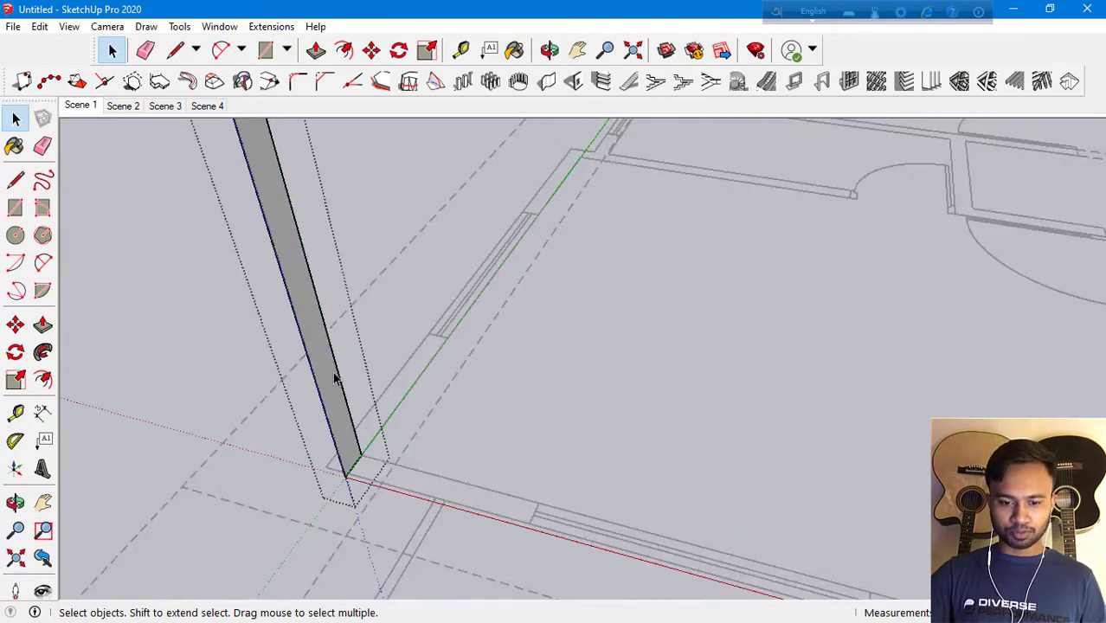
# Push/Pull the thin column face outward into a tall wall slab
pyautogui.press('p')
pyautogui.click(333, 385)
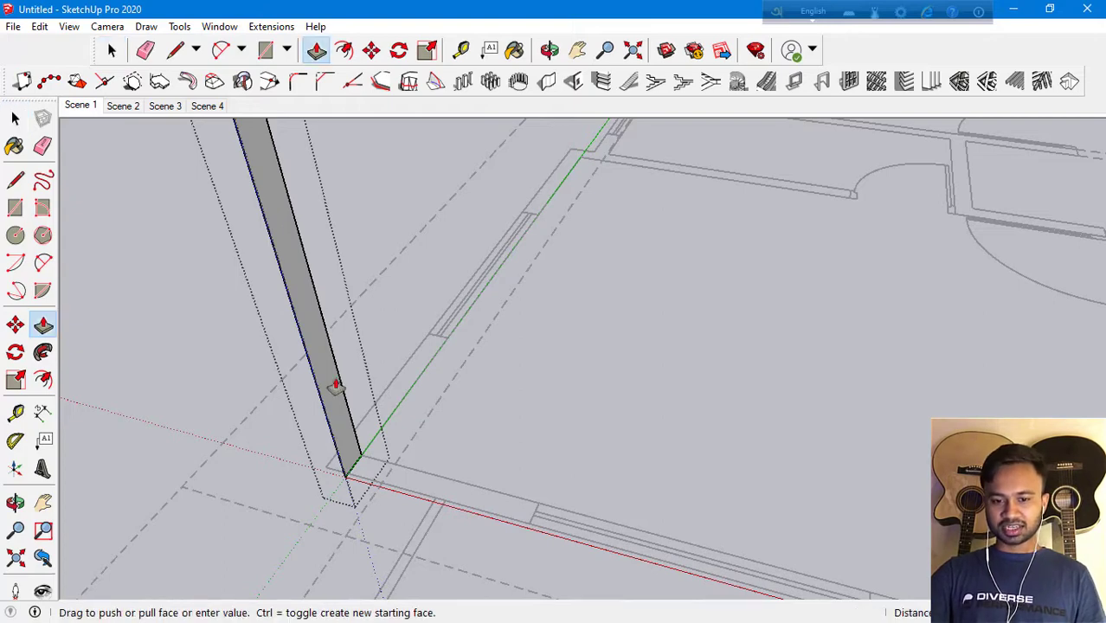
pyautogui.scroll(-1, 345, 301)
pyautogui.scroll(-1, 344, 295)
pyautogui.scroll(2, 458, 467)
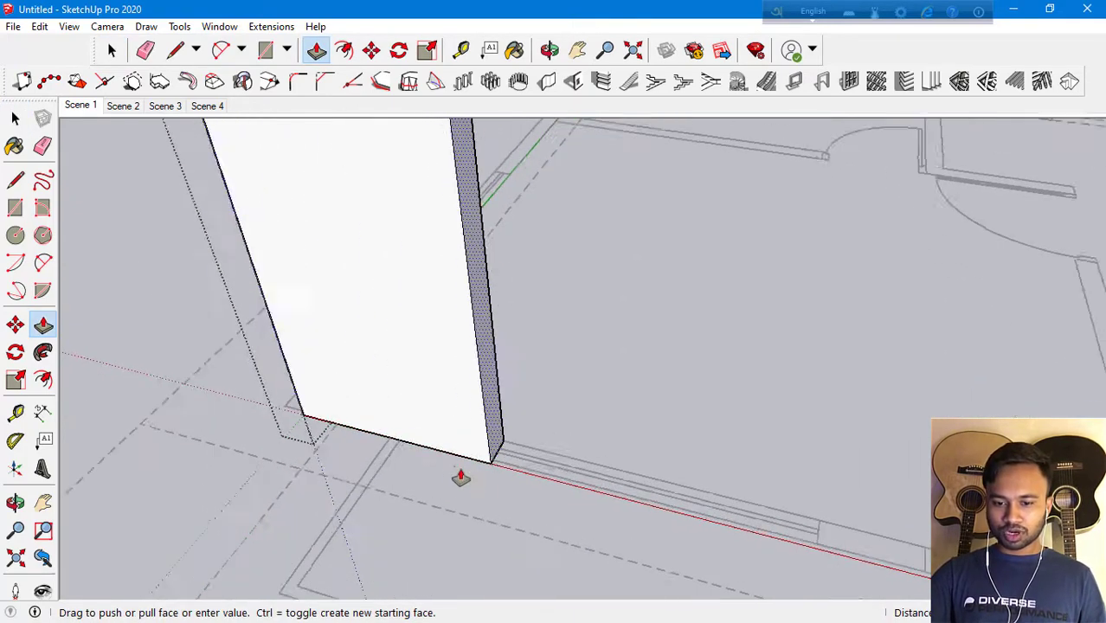
pyautogui.scroll(2, 480, 446)
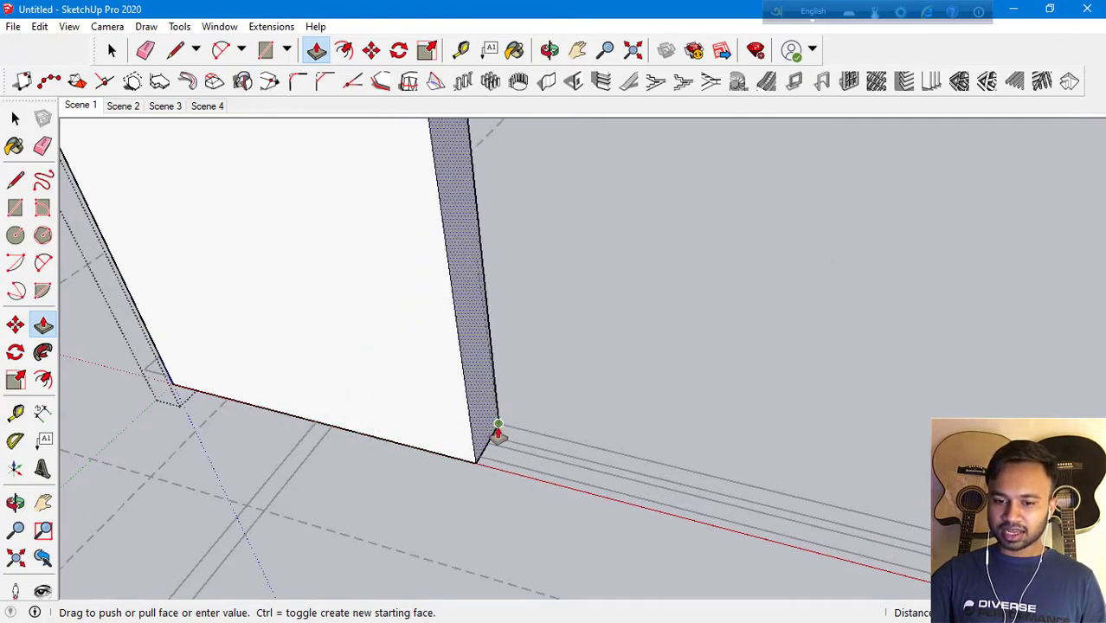
pyautogui.click(496, 432)
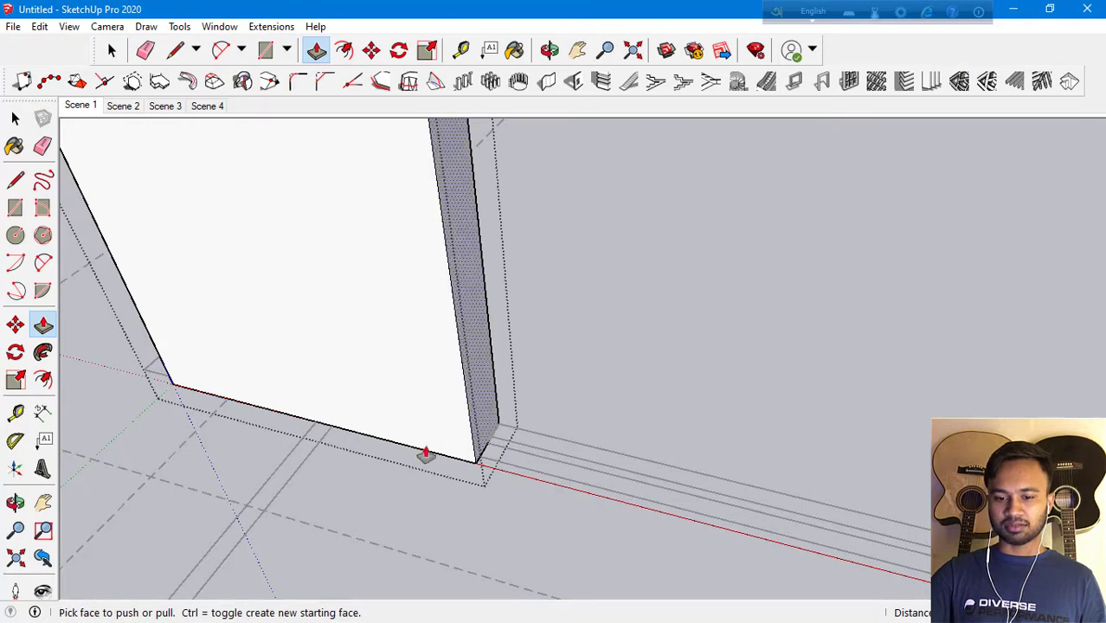
# Extend the wall from its side face rightward along the plan's outer edge
pyautogui.scroll(-2, 272, 472)
pyautogui.moveTo(272, 472)
pyautogui.mouseDown(button='middle')
pyautogui.moveTo(330, 471)
pyautogui.moveTo(338, 424)
pyautogui.moveTo(397, 439)
pyautogui.mouseUp(button='middle')
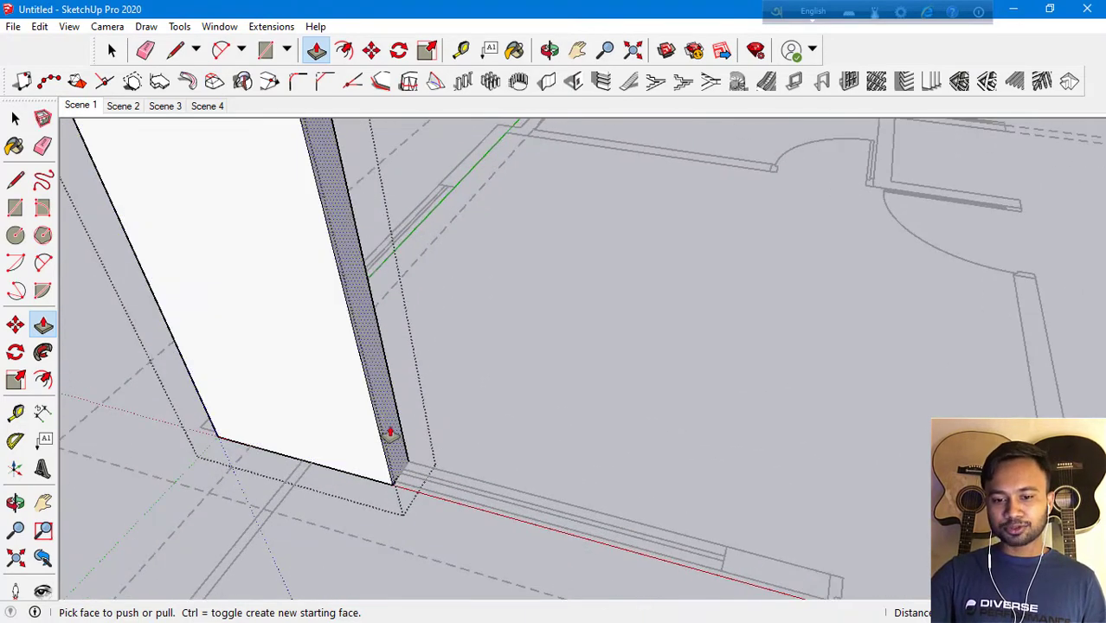
pyautogui.click(390, 432)
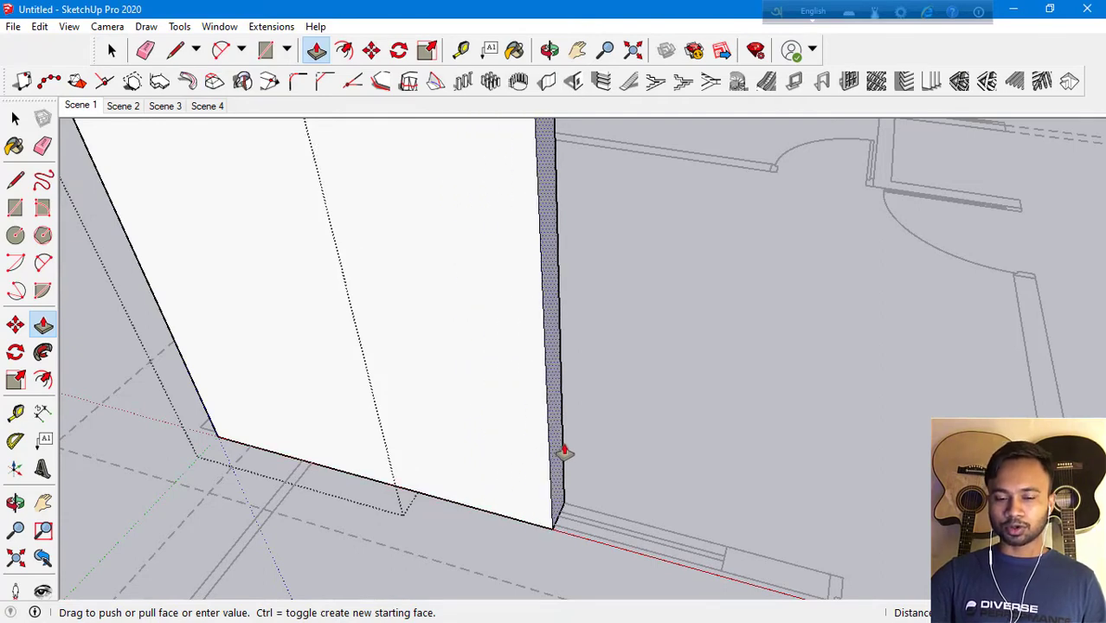
pyautogui.scroll(-1, 563, 451)
pyautogui.scroll(-1, 554, 444)
pyautogui.scroll(-1, 552, 444)
pyautogui.scroll(-1, 549, 443)
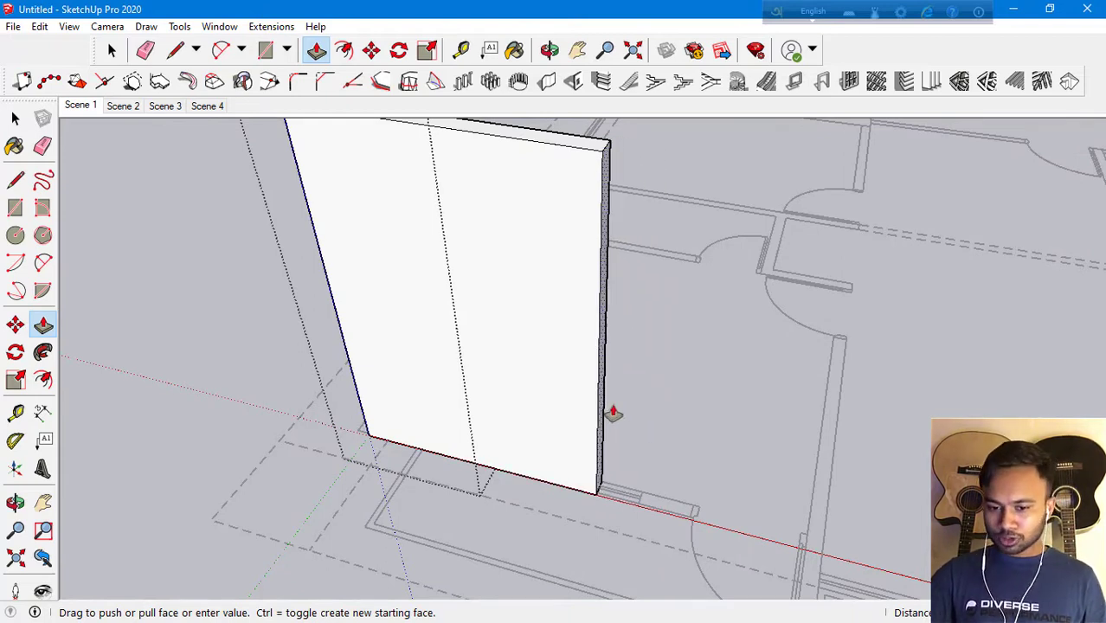
pyautogui.scroll(-3, 549, 355)
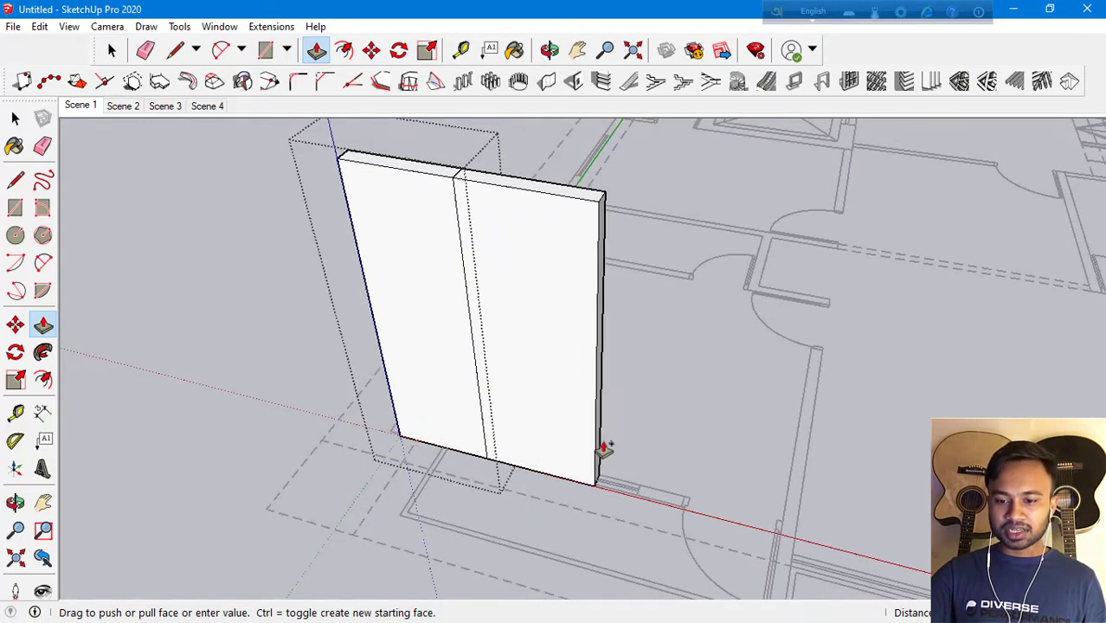
pyautogui.click(658, 513)
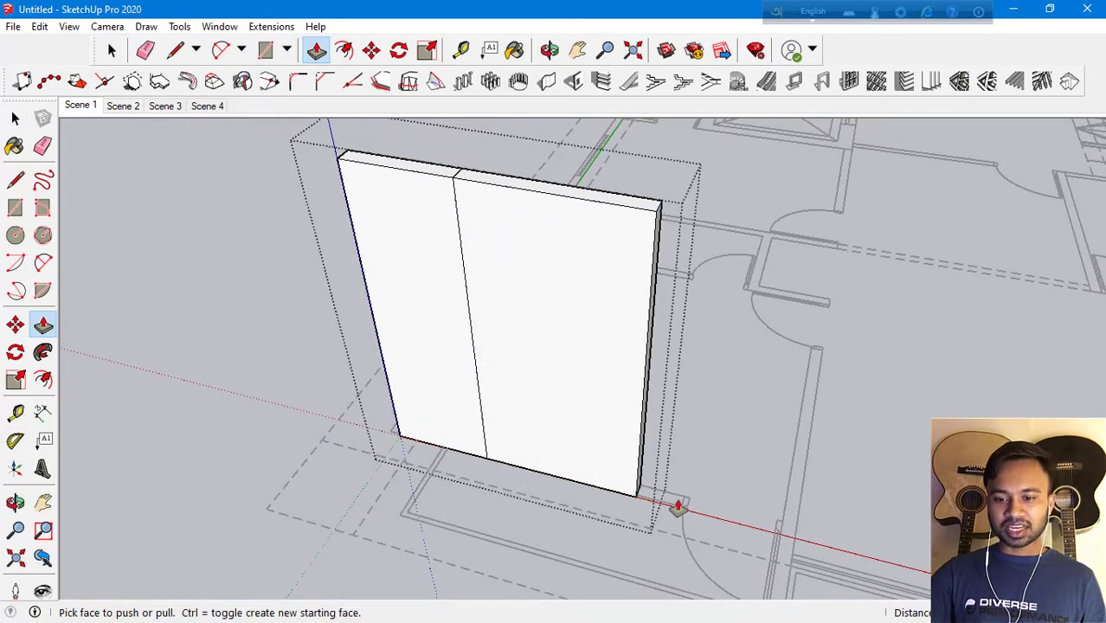
pyautogui.scroll(3, 677, 508)
pyautogui.scroll(2, 709, 513)
# Lengthen the wall further with two more pulls of its thin end face
pyautogui.click(598, 421)
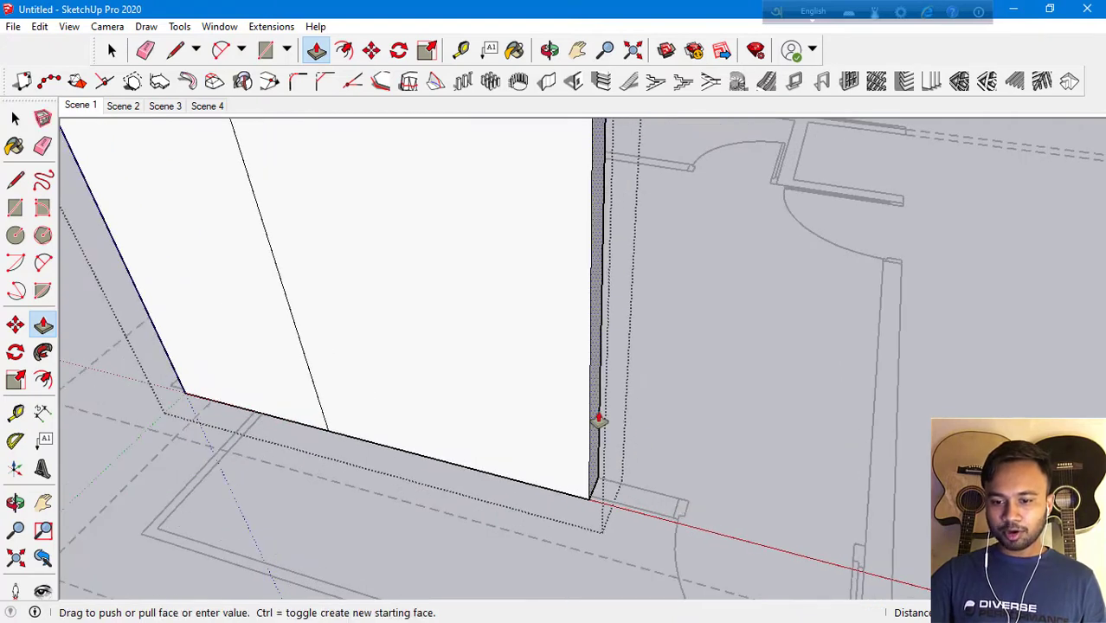
pyautogui.click(671, 522)
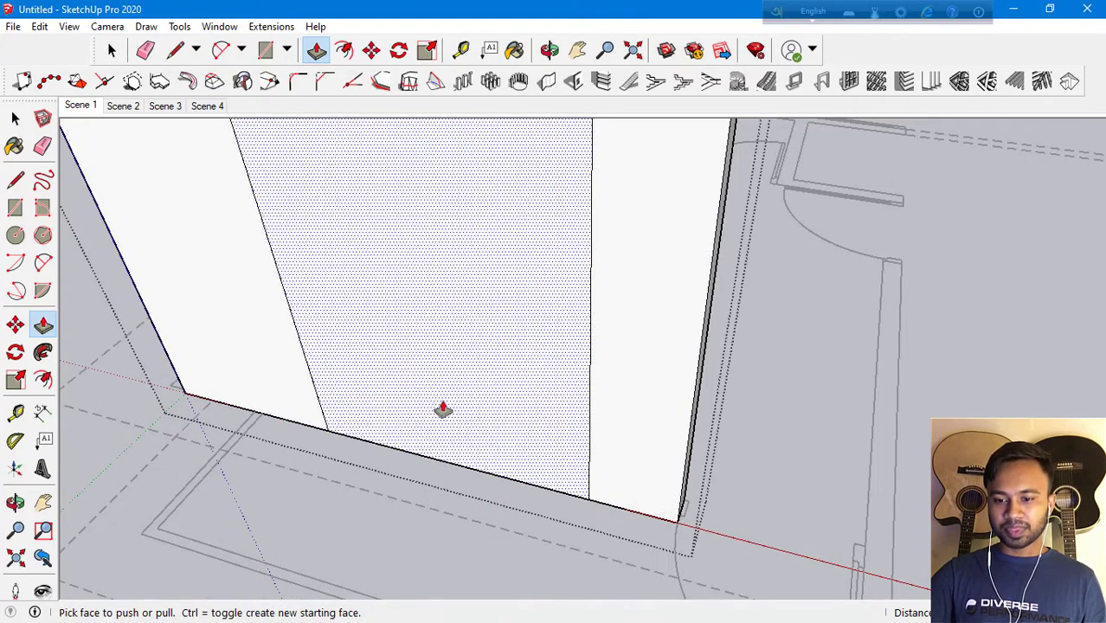
pyautogui.scroll(-2, 444, 407)
pyautogui.click(597, 415)
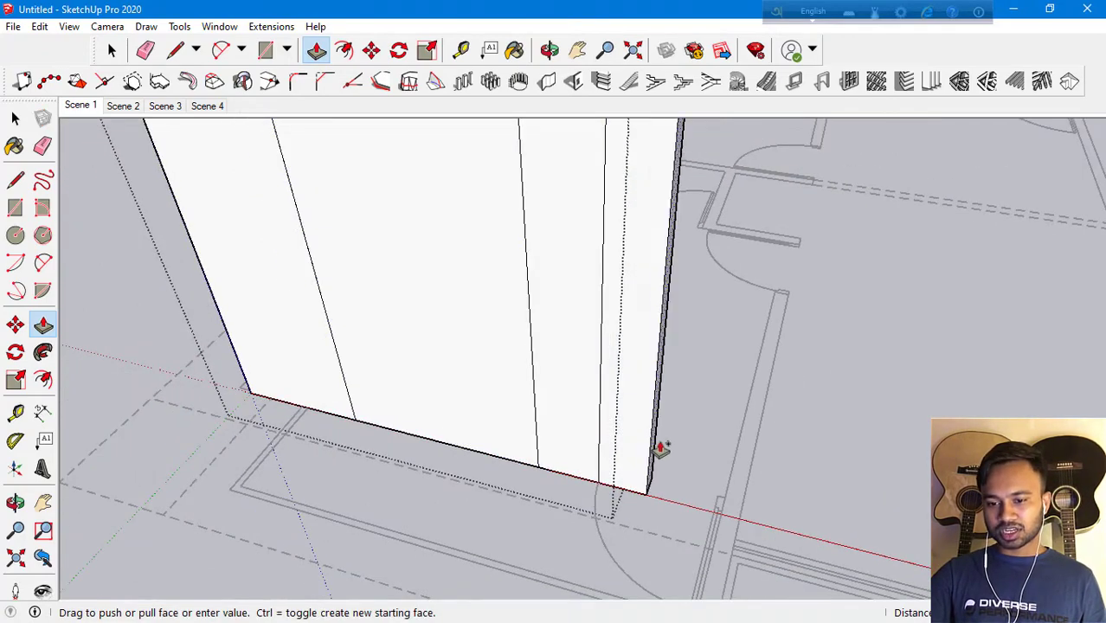
pyautogui.click(718, 514)
pyautogui.scroll(-3, 360, 363)
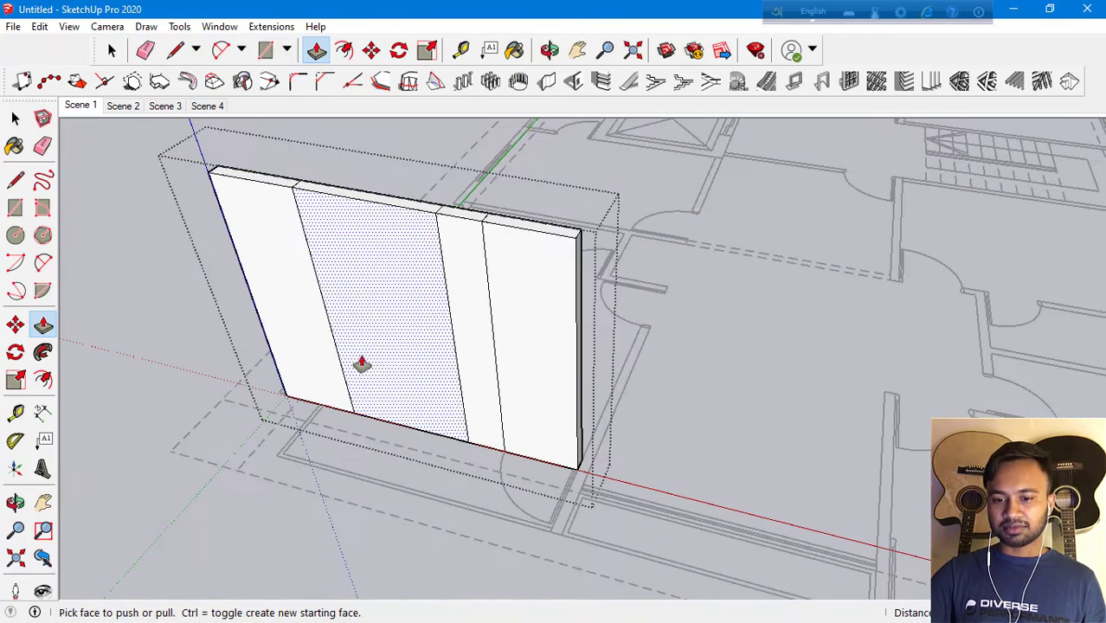
pyautogui.scroll(2, 532, 470)
pyautogui.scroll(2, 532, 470)
pyautogui.scroll(1, 546, 442)
# Push the wall's end face outward to form a thicker block
pyautogui.click(542, 435)
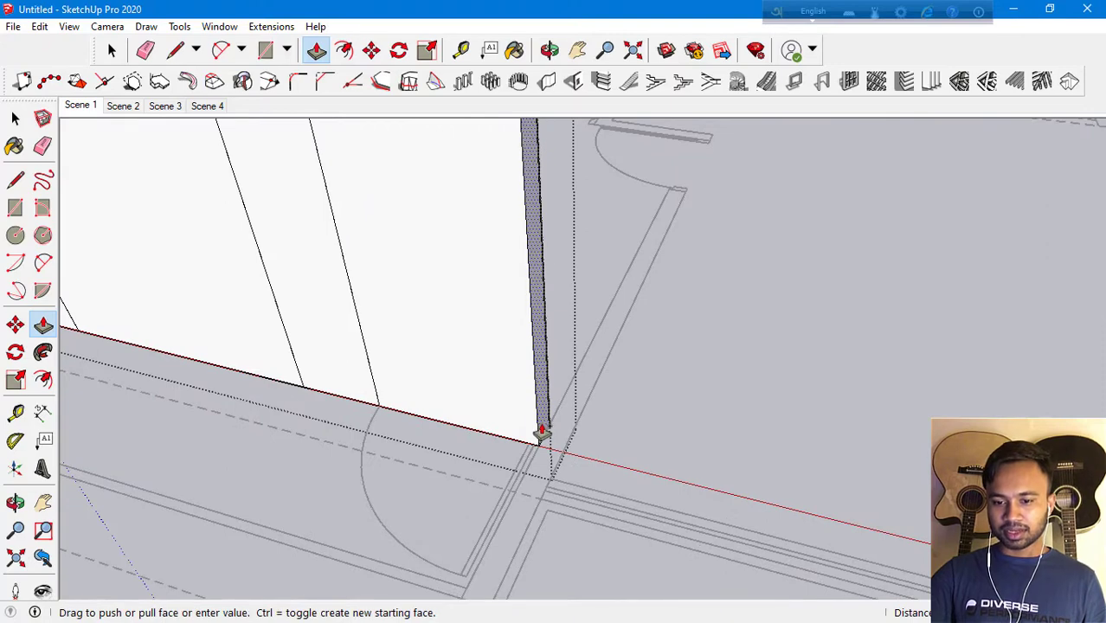
pyautogui.click(566, 462)
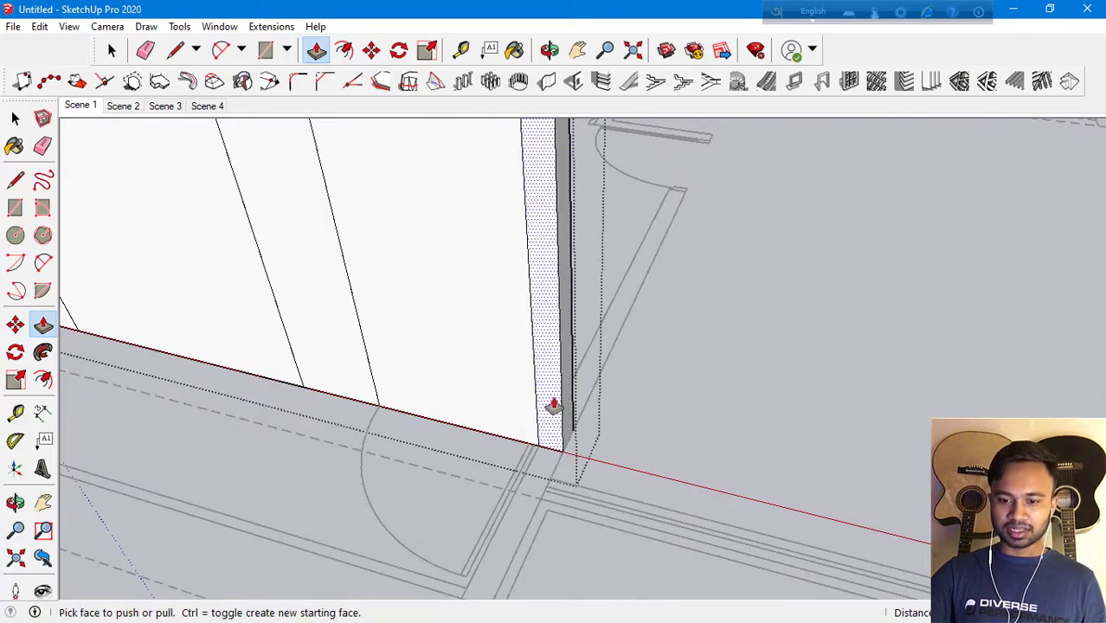
pyautogui.click(554, 405)
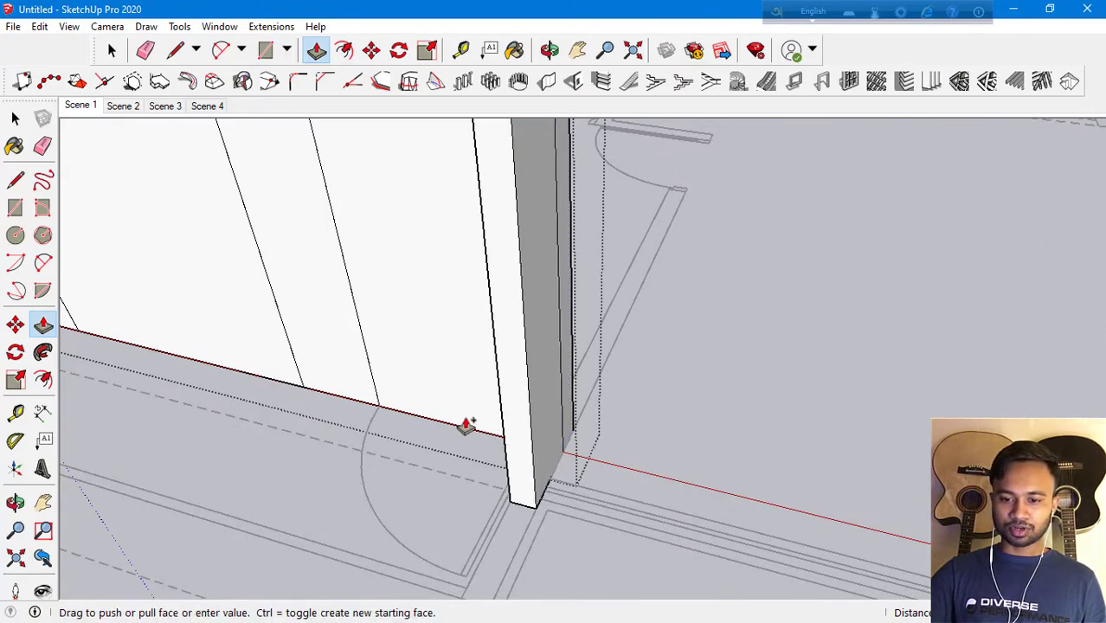
pyautogui.scroll(-1, 485, 406)
pyautogui.moveTo(511, 372); pyautogui.dragTo(506, 395, button='middle')
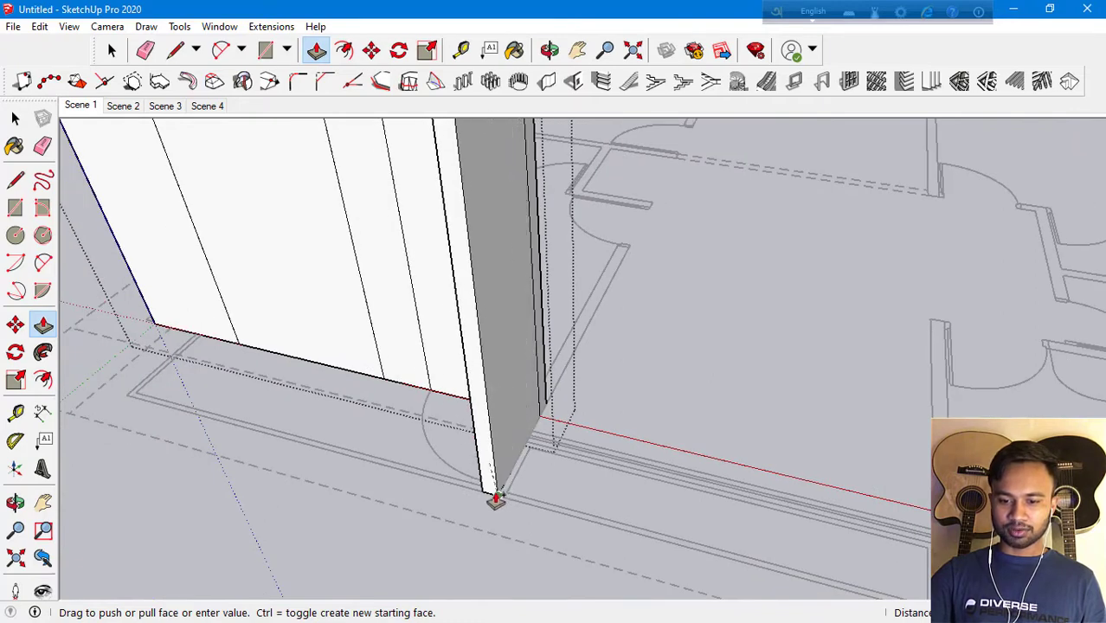
pyautogui.click(494, 500)
# Extrude the block's face into another long wall section, then return to Select
pyautogui.click(543, 397)
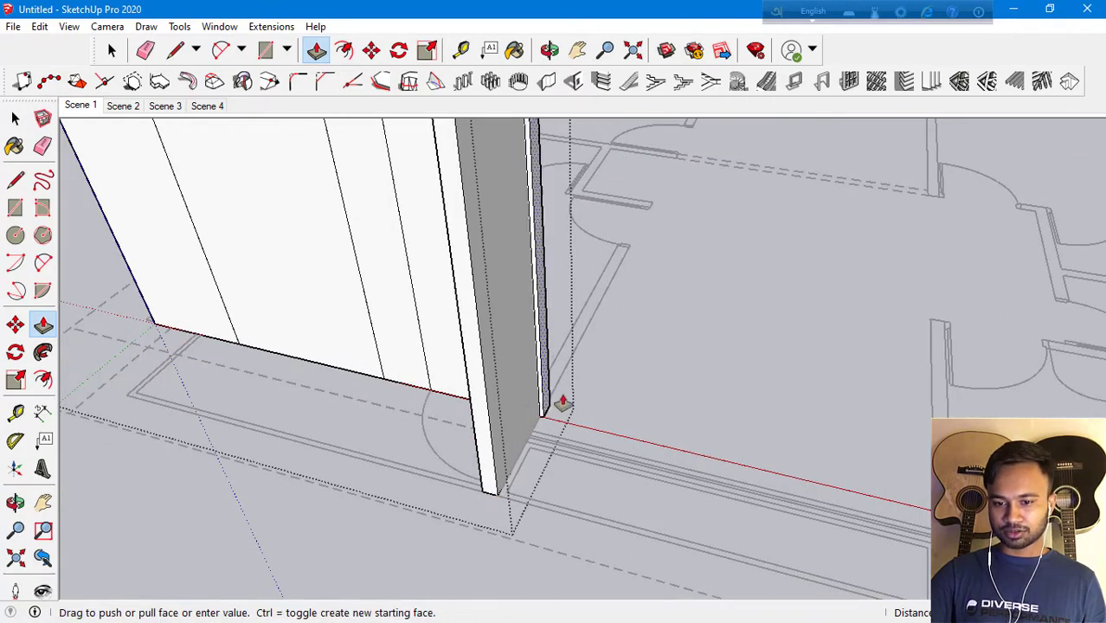
pyautogui.scroll(-2, 579, 408)
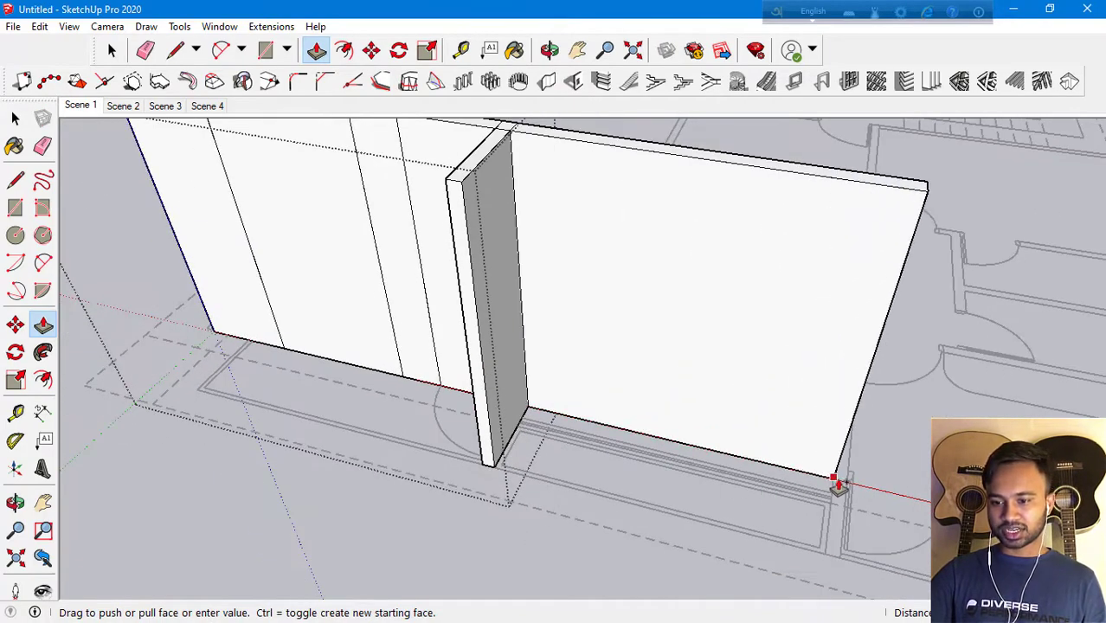
pyautogui.click(848, 486)
pyautogui.scroll(-2, 173, 375)
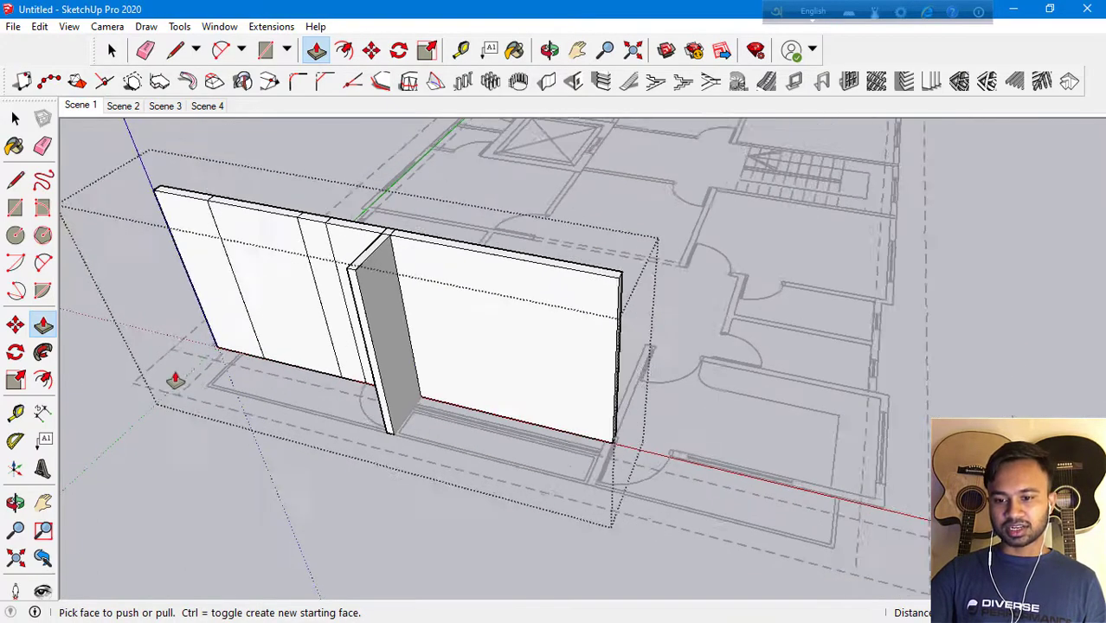
pyautogui.scroll(1, 625, 432)
pyautogui.scroll(2, 613, 432)
pyautogui.scroll(-2, 612, 432)
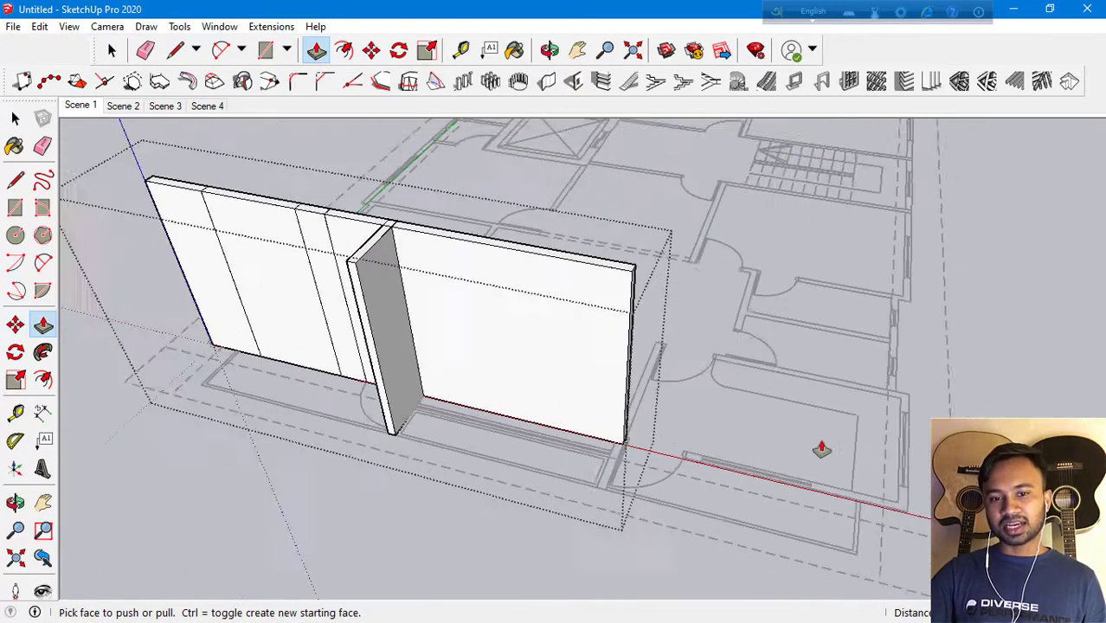
pyautogui.press('space')
# Open the wall group for editing and isolate its left wall face
pyautogui.click(248, 149)
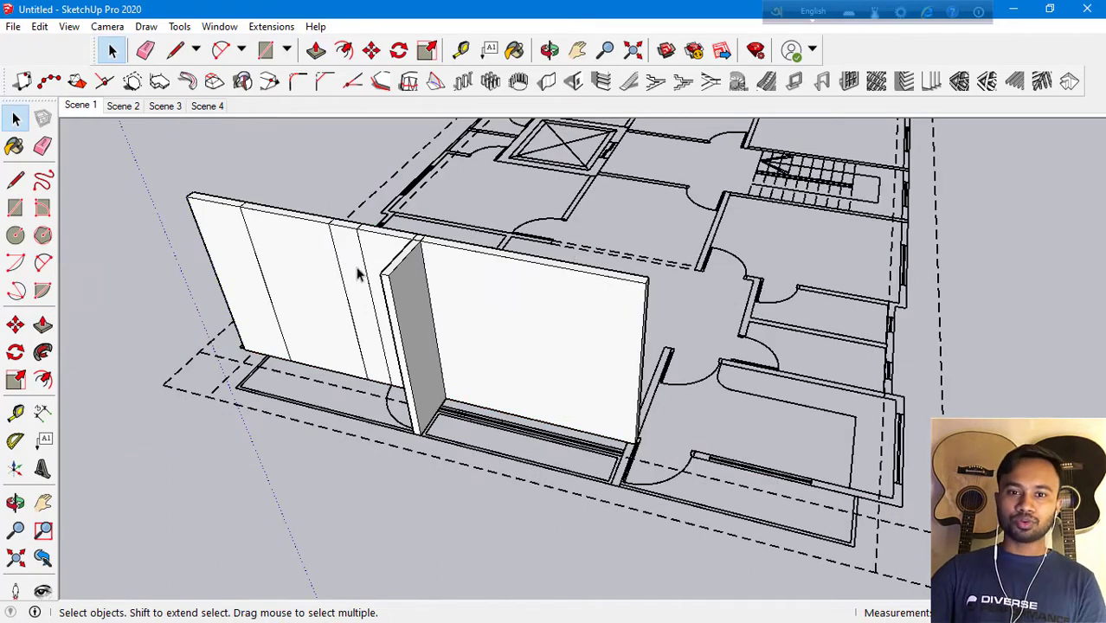
pyautogui.click(315, 279)
pyautogui.doubleClick(316, 279)
pyautogui.tripleClick(315, 278)
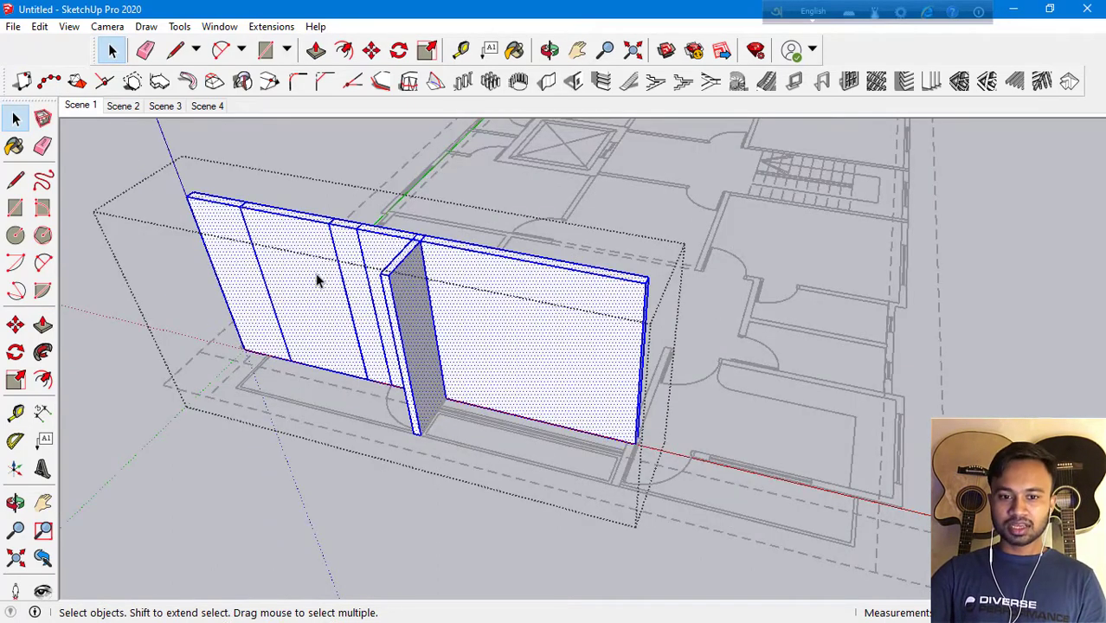
pyautogui.doubleClick(316, 279)
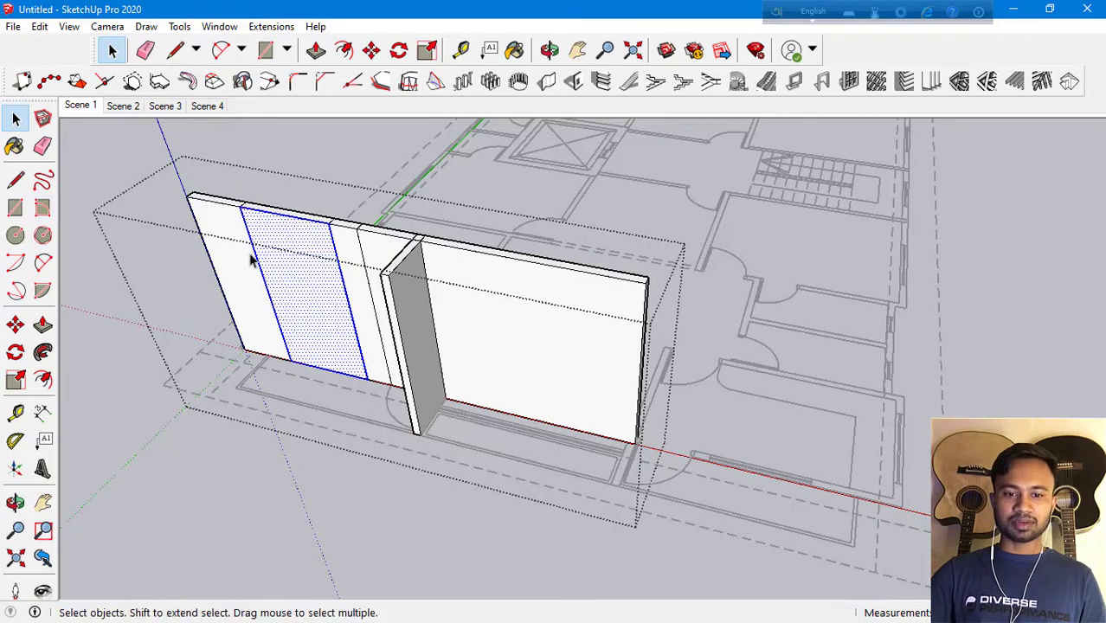
pyautogui.click(282, 180)
pyautogui.click(321, 234)
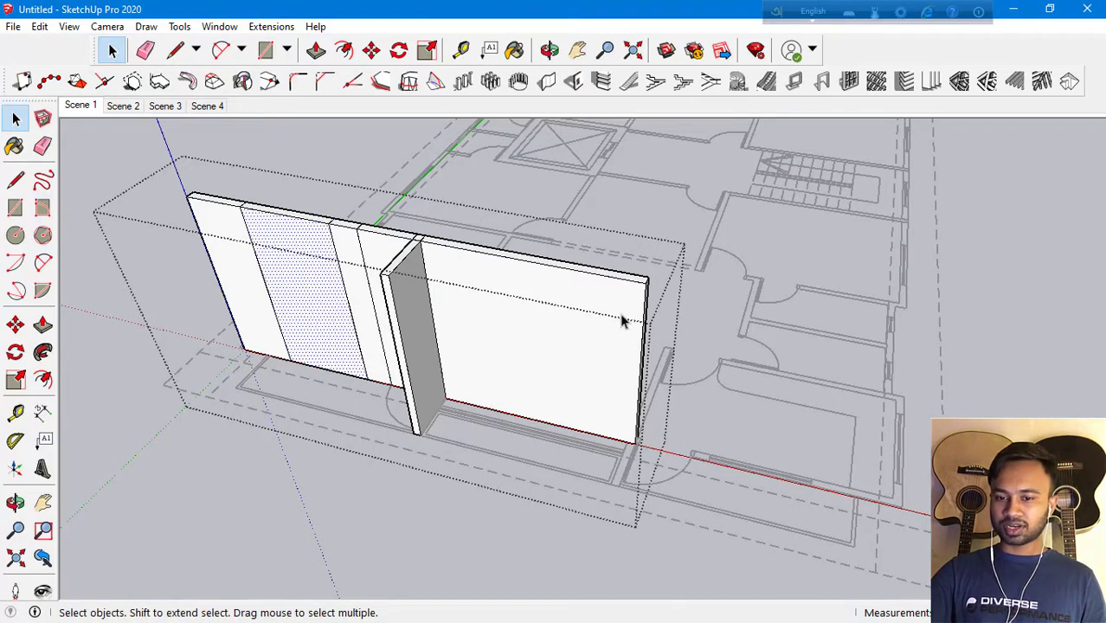
pyautogui.click(273, 185)
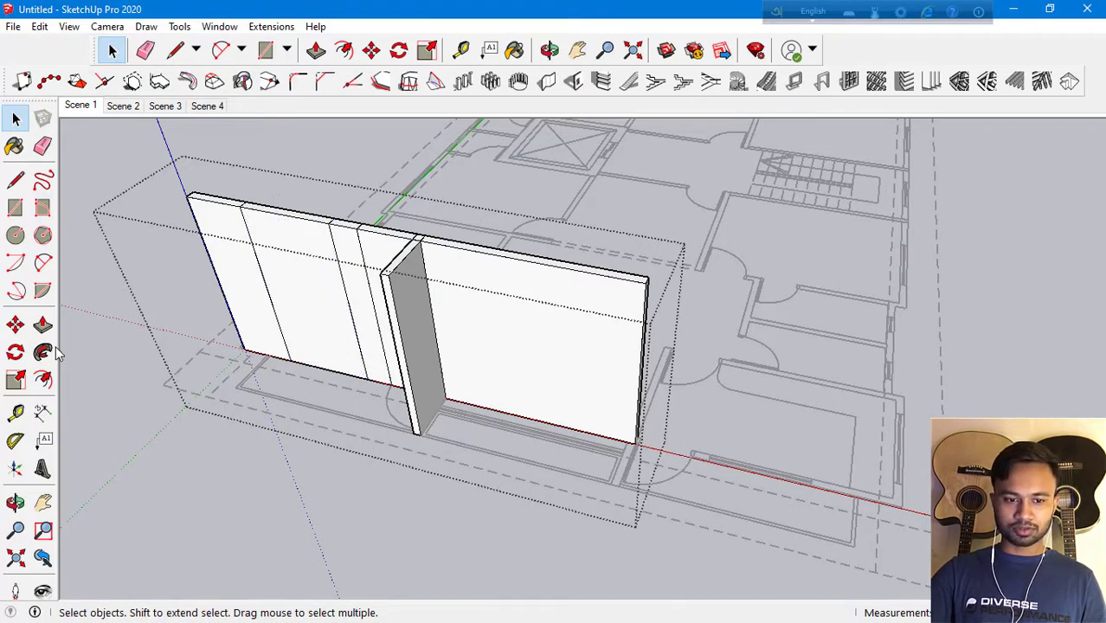
# Push the left wall section back to open a gap, then zoom out and return to Select
pyautogui.click(42, 324)
pyautogui.moveTo(291, 226); pyautogui.dragTo(325, 412)
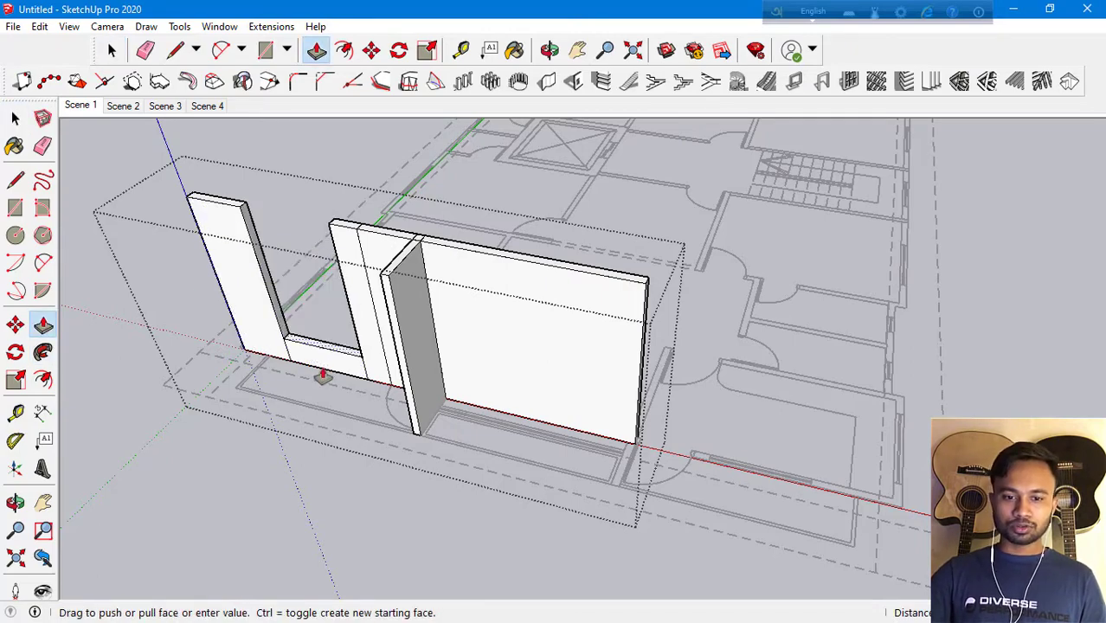
pyautogui.moveTo(324, 412); pyautogui.dragTo(316, 376, button='middle')
pyautogui.scroll(5, 701, 444)
pyautogui.scroll(-4, 617, 416)
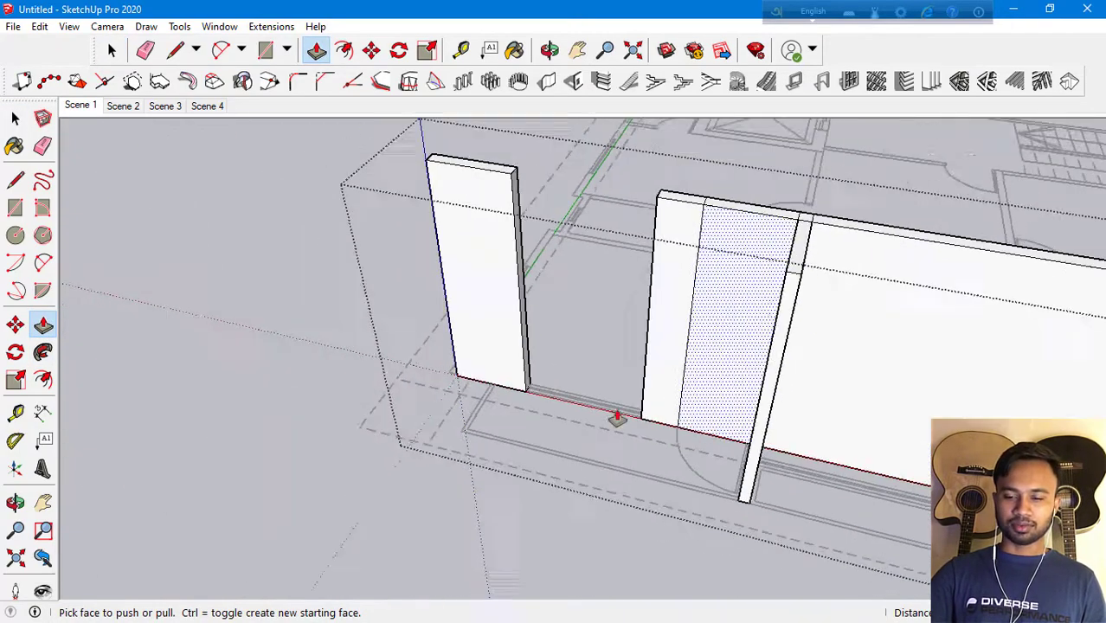
pyautogui.scroll(4, 704, 267)
pyautogui.scroll(-4, 92, 462)
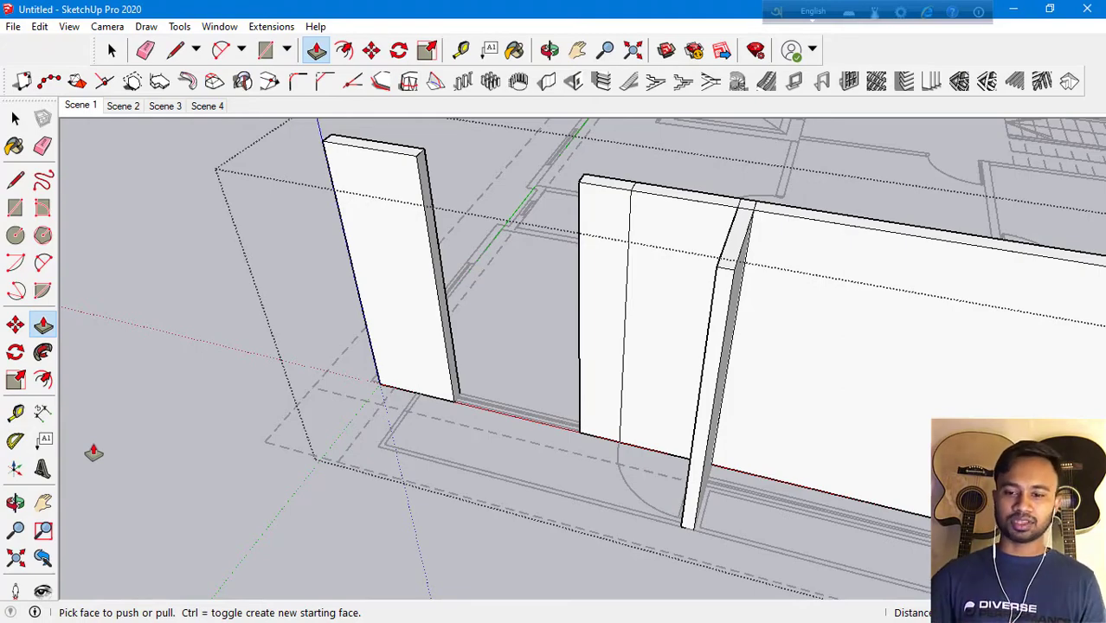
pyautogui.scroll(-3, 255, 354)
pyautogui.scroll(-3, 329, 354)
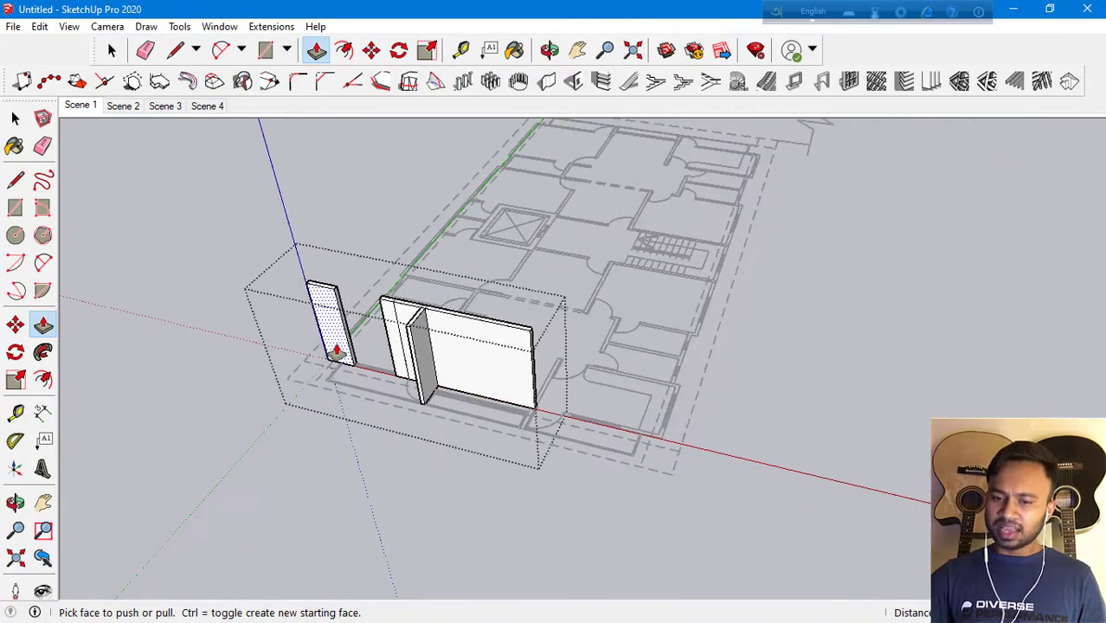
pyautogui.scroll(-3, 450, 376)
pyautogui.click(15, 118)
pyautogui.click(18, 120)
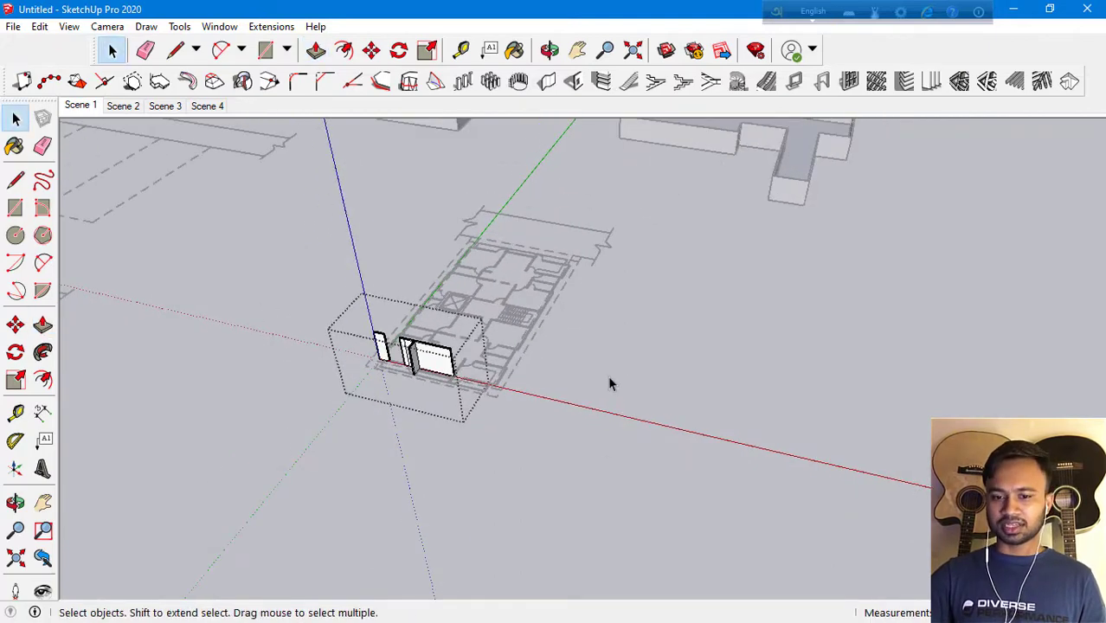
# Launch 1001bit Create Opening with a 4' opening width and 5' height
pyautogui.scroll(-2, 605, 383)
pyautogui.scroll(-2, 584, 397)
pyautogui.scroll(-2, 580, 400)
pyautogui.scroll(-2, 511, 412)
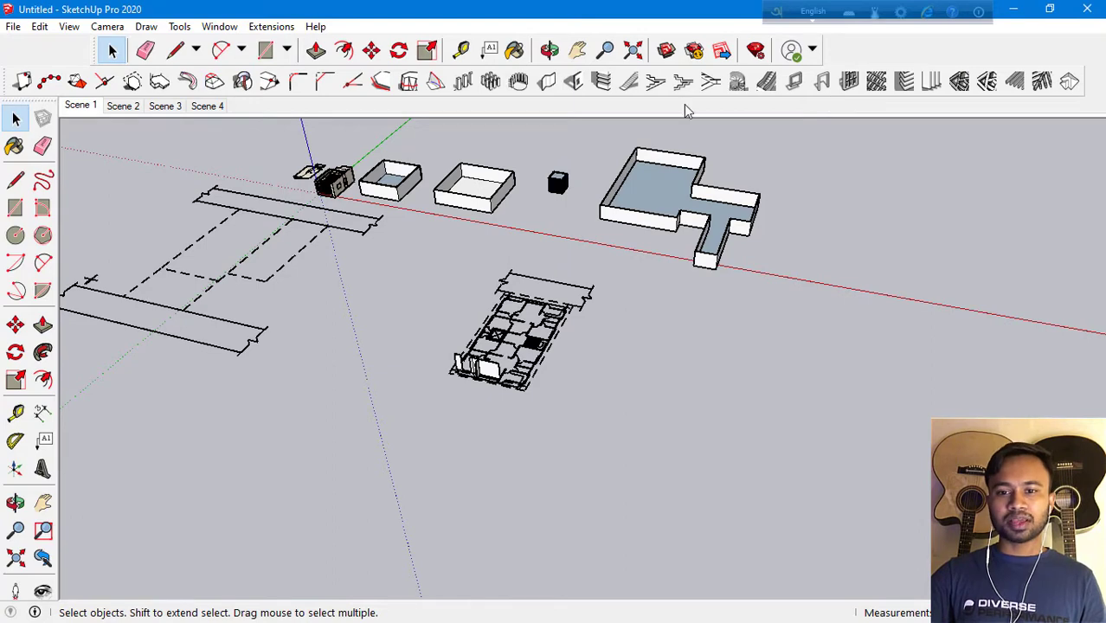
pyautogui.click(572, 83)
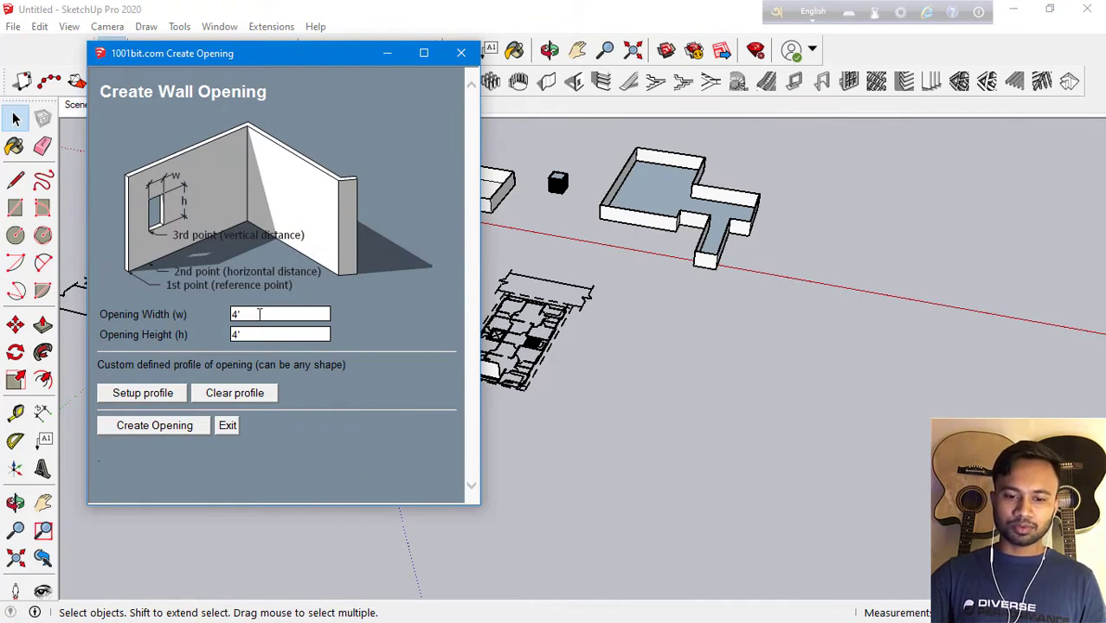
pyautogui.moveTo(260, 314); pyautogui.dragTo(161, 316)
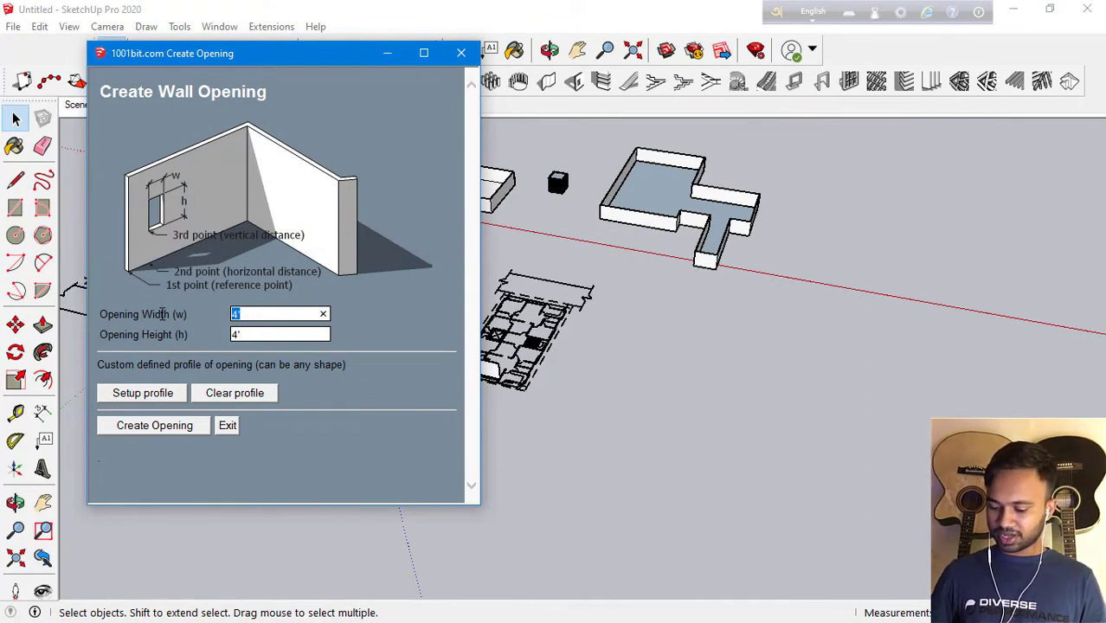
pyautogui.write("4'")
pyautogui.press('Tab')
pyautogui.write('5')
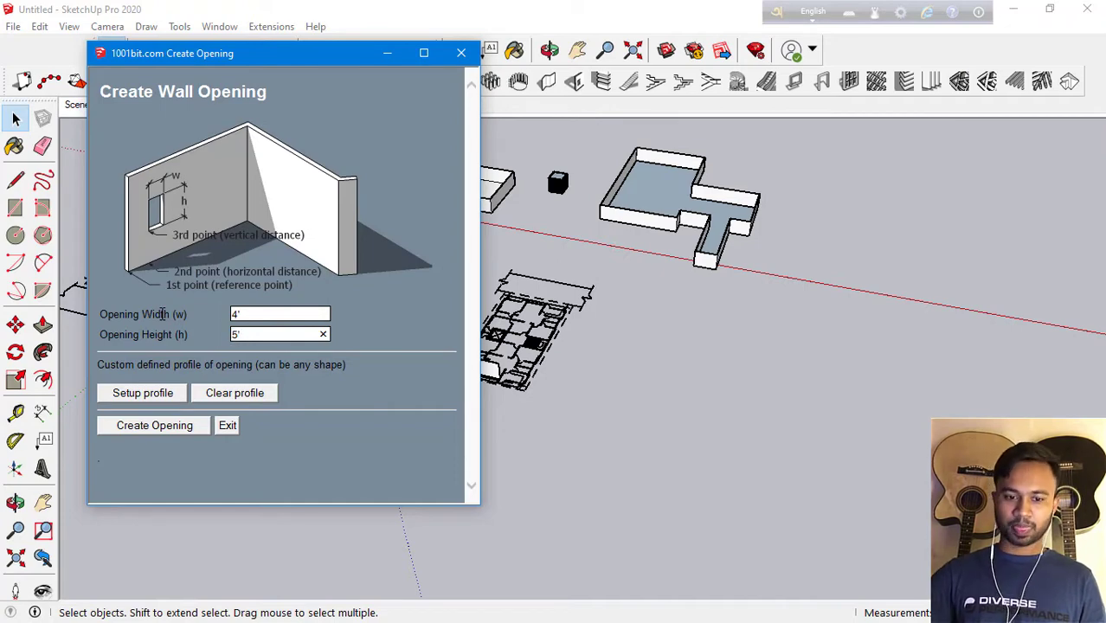
pyautogui.click(145, 430)
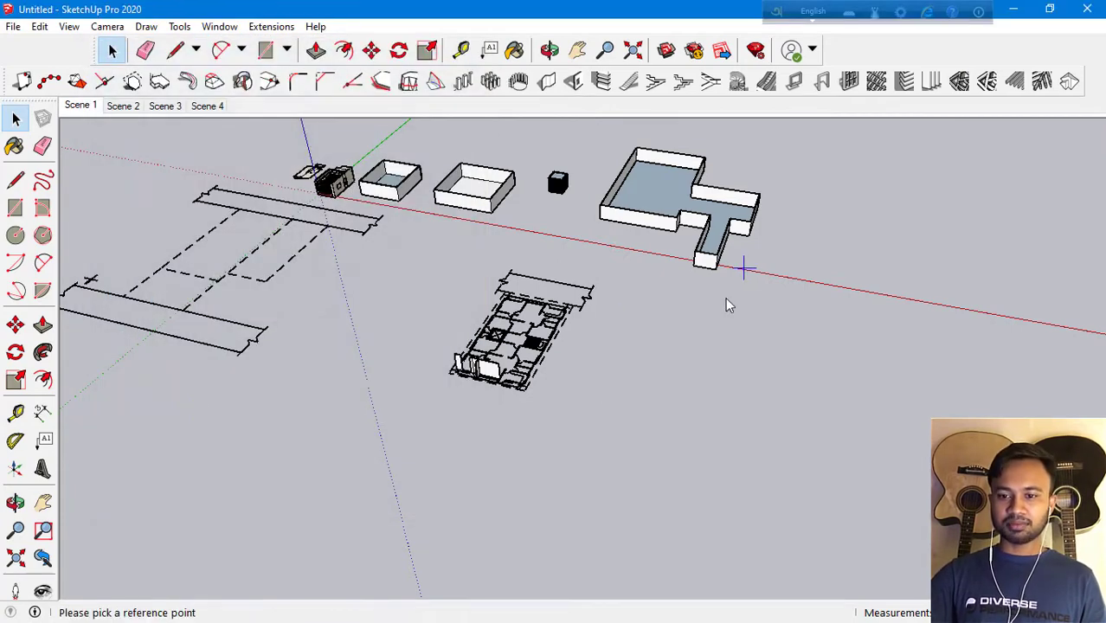
# Orbit to the box front and cut the first 4' by 5' window opening
pyautogui.scroll(-1, 506, 308)
pyautogui.scroll(2, 456, 234)
pyautogui.scroll(2, 475, 246)
pyautogui.scroll(2, 474, 246)
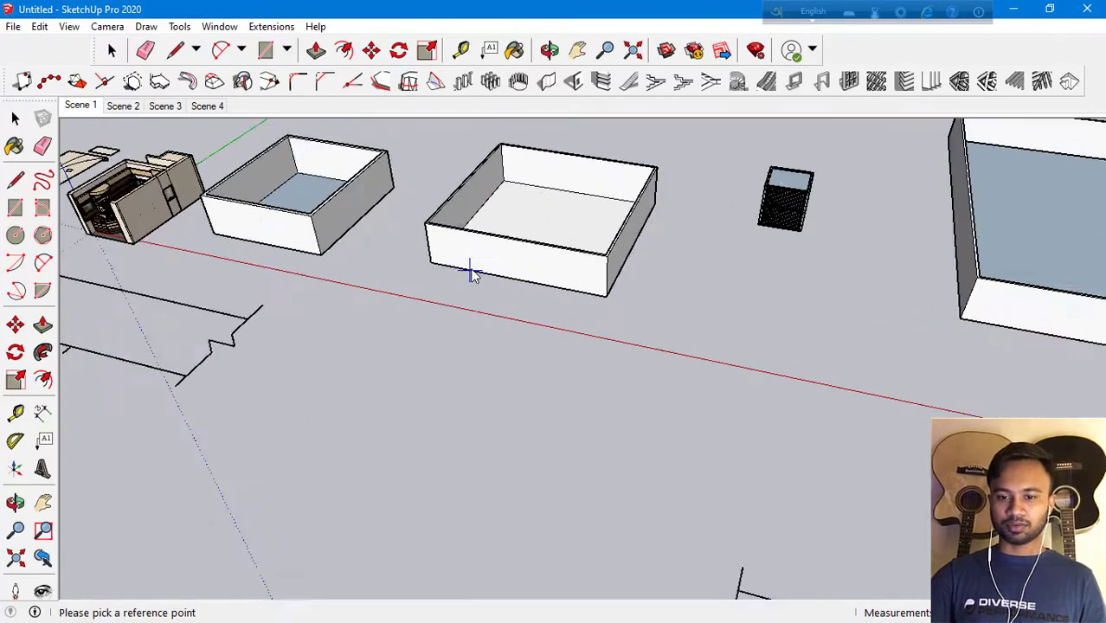
pyautogui.scroll(3, 469, 267)
pyautogui.scroll(2, 469, 272)
pyautogui.scroll(-1, 496, 298)
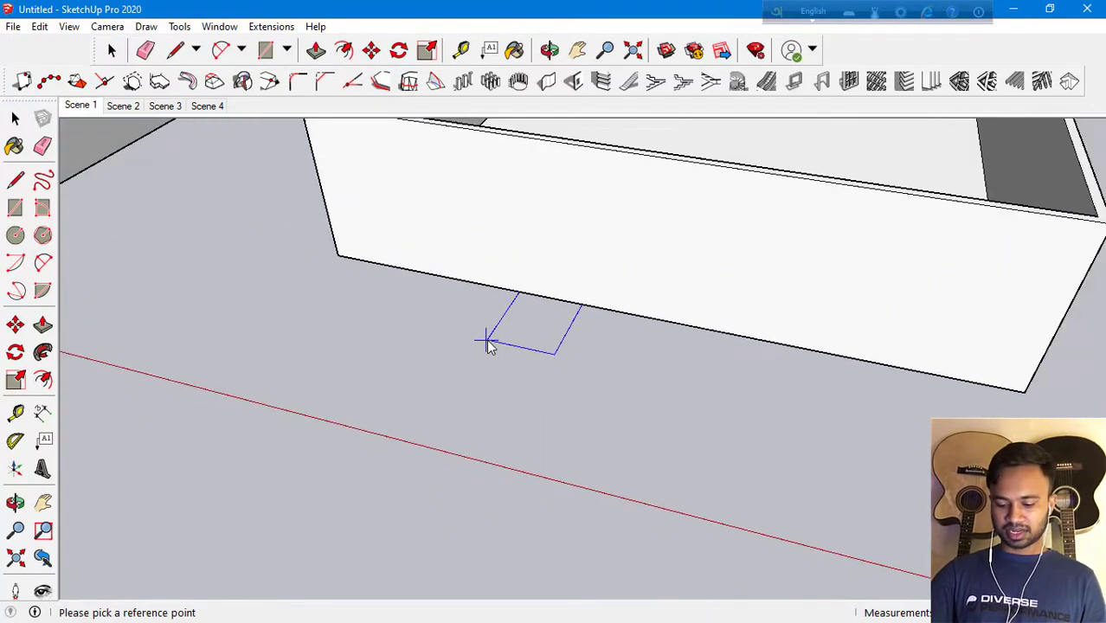
pyautogui.middleClick(516, 288)
pyautogui.moveTo(516, 288); pyautogui.dragTo(410, 422, button='middle')
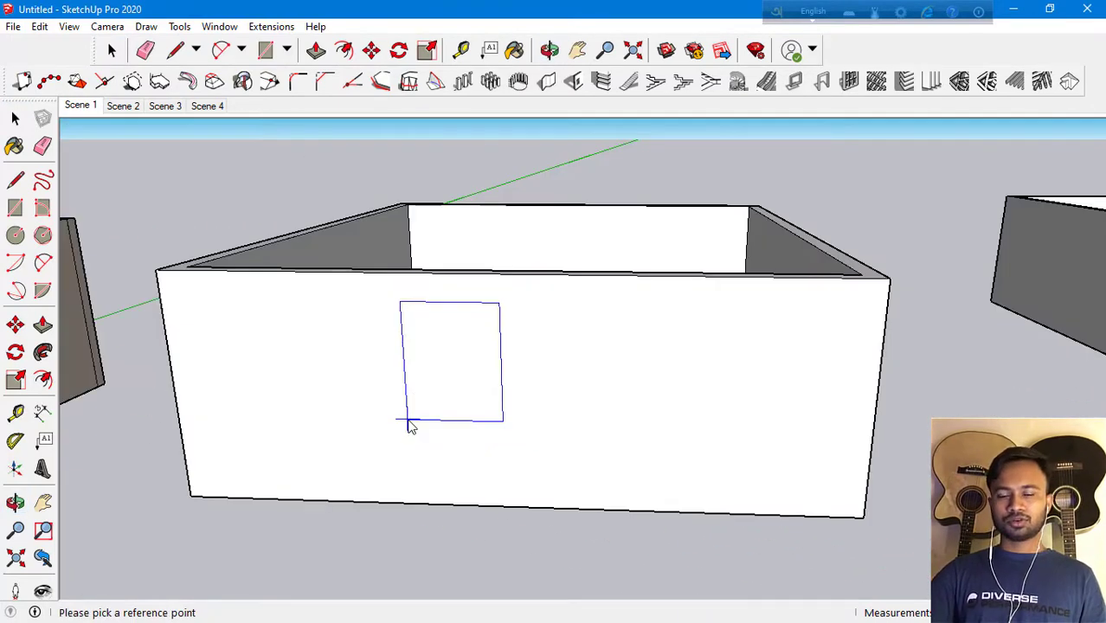
pyautogui.scroll(-1, 469, 445)
pyautogui.scroll(1, 467, 439)
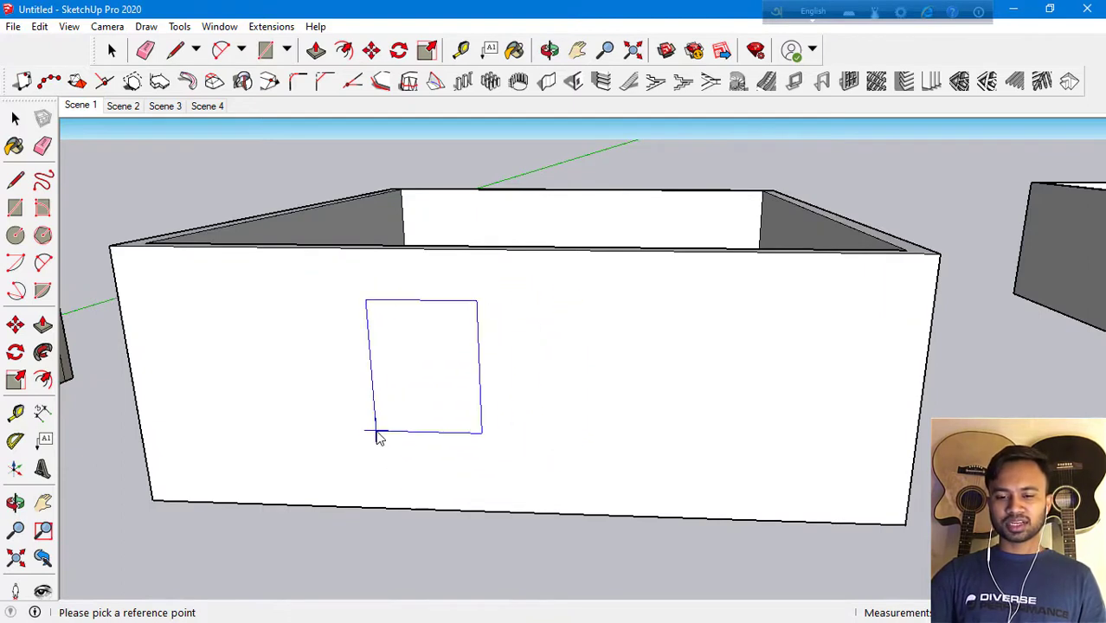
pyautogui.click(405, 511)
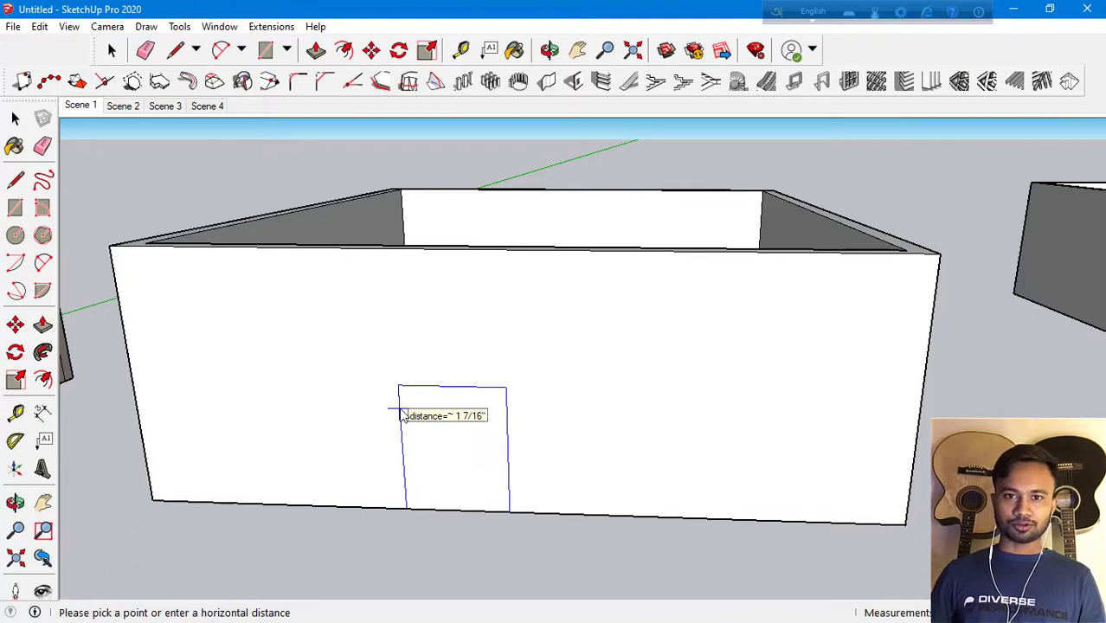
pyautogui.click(403, 415)
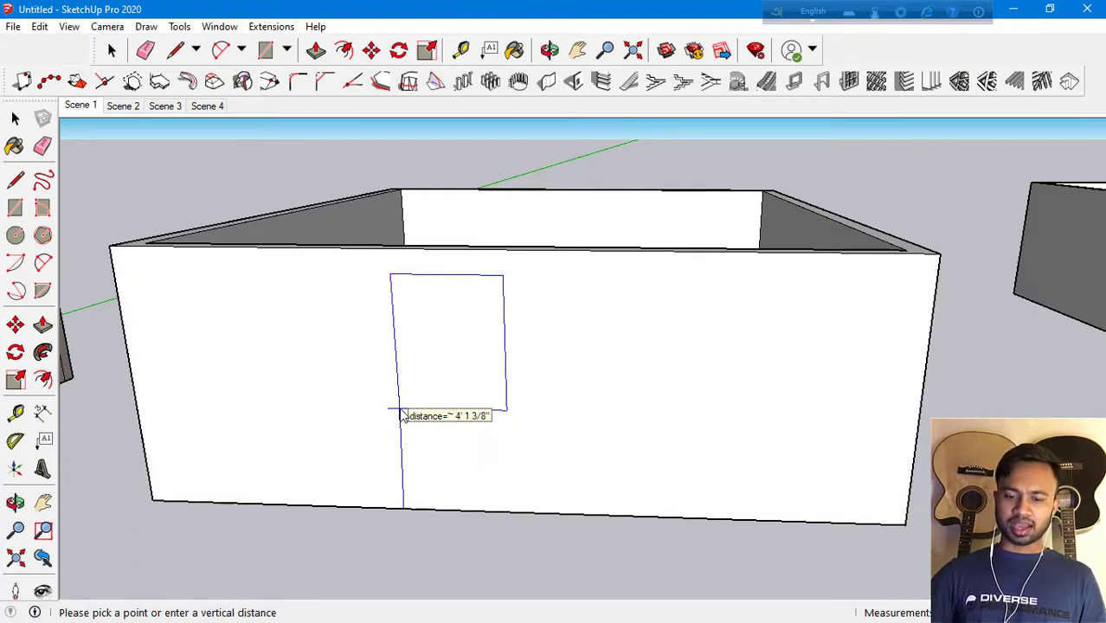
pyautogui.click(409, 482)
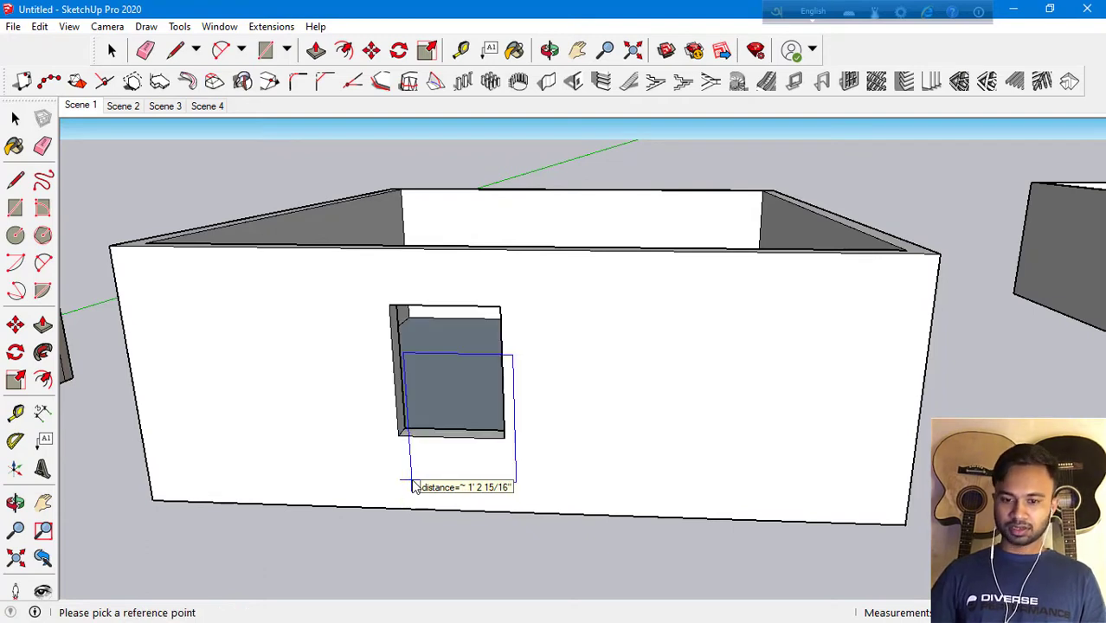
# Cut the second window opening further along the front wall
pyautogui.scroll(3, 372, 494)
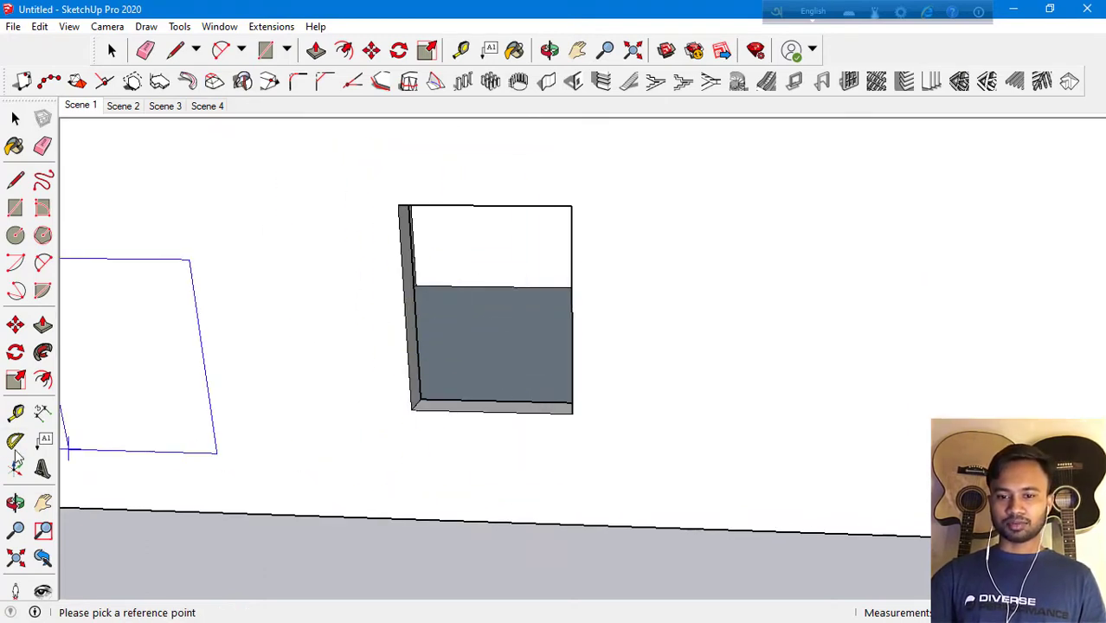
pyautogui.scroll(-2, 201, 449)
pyautogui.scroll(-2, 207, 451)
pyautogui.click(617, 375)
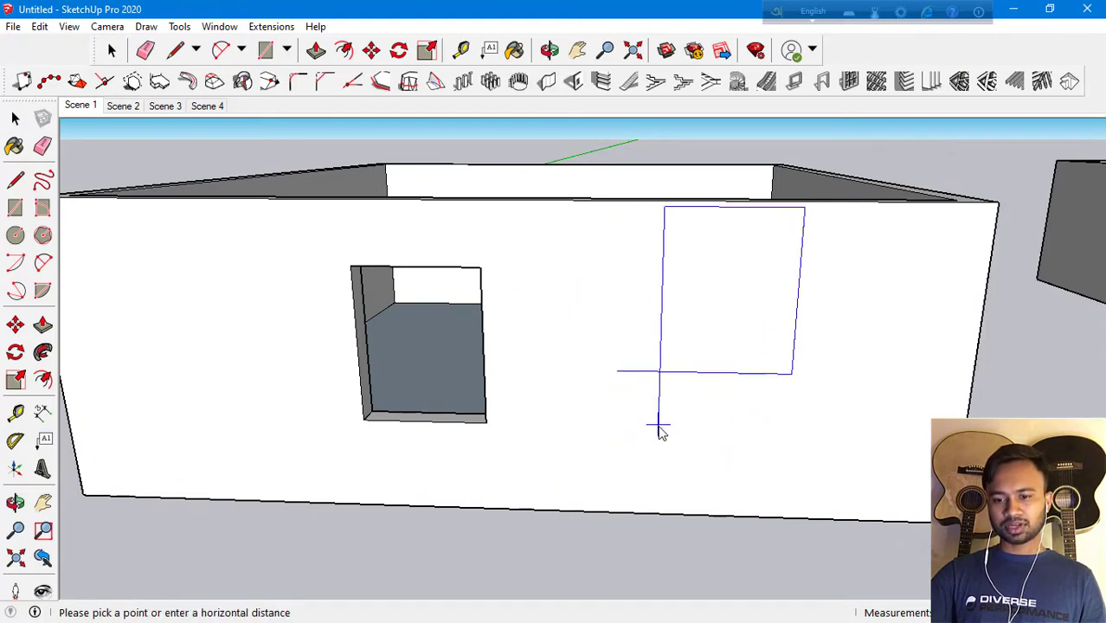
pyautogui.click(657, 427)
pyautogui.click(642, 385)
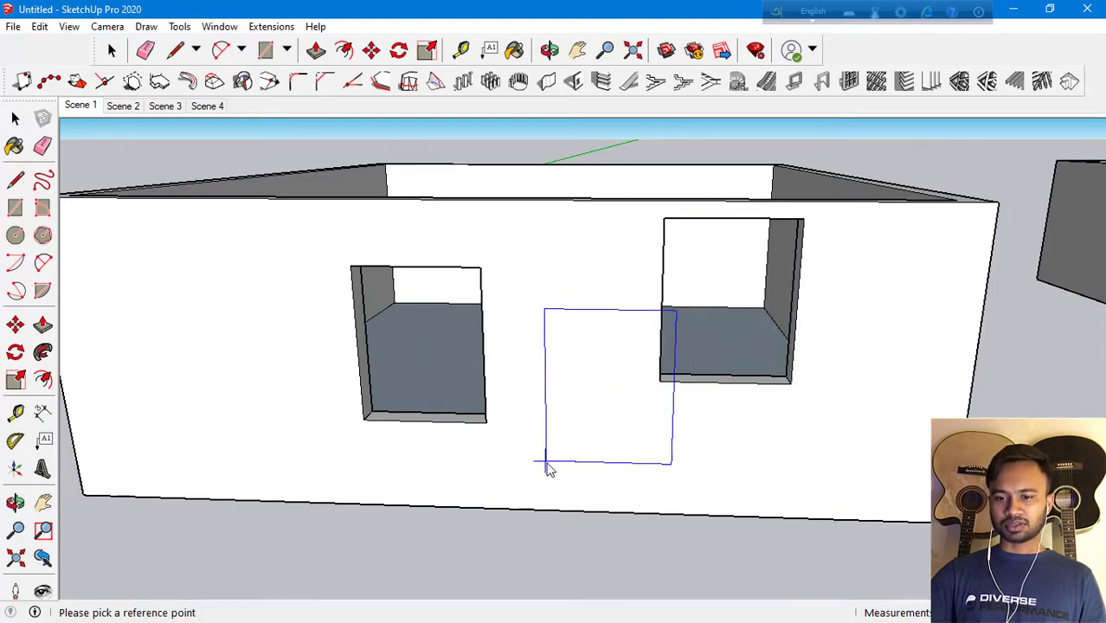
# Cut the third window opening, stop placing openings, and view the box at an angle
pyautogui.scroll(-2, 597, 455)
pyautogui.click(292, 432)
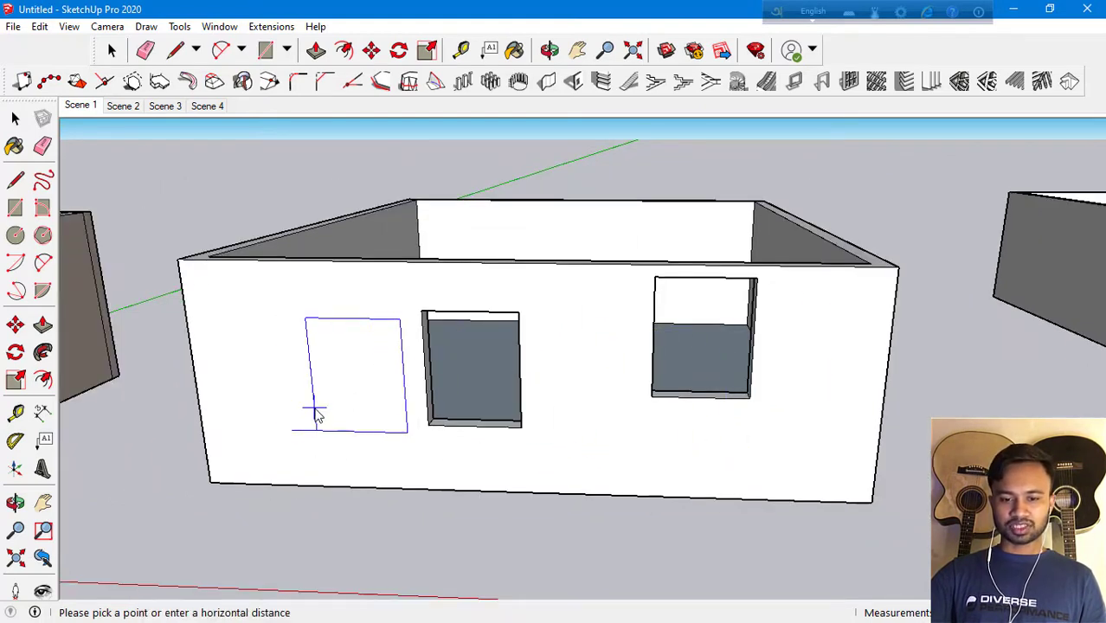
pyautogui.click(313, 411)
pyautogui.click(267, 415)
pyautogui.press('space')
pyautogui.scroll(-2, 165, 356)
pyautogui.moveTo(165, 357); pyautogui.dragTo(580, 415, button='middle')
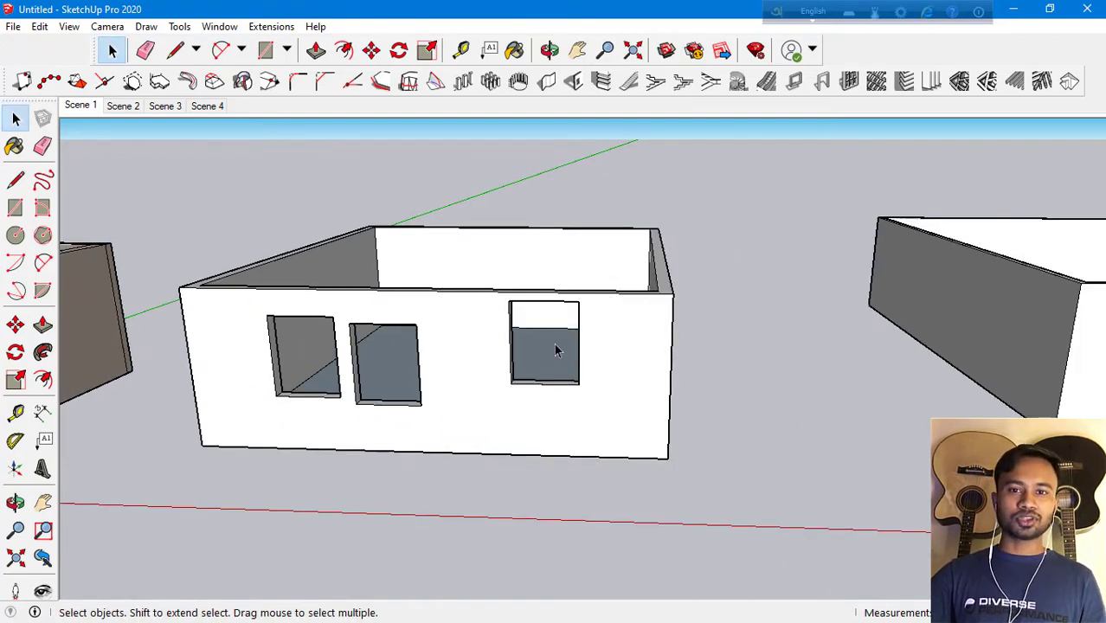
pyautogui.scroll(2, 560, 378)
pyautogui.scroll(1, 698, 282)
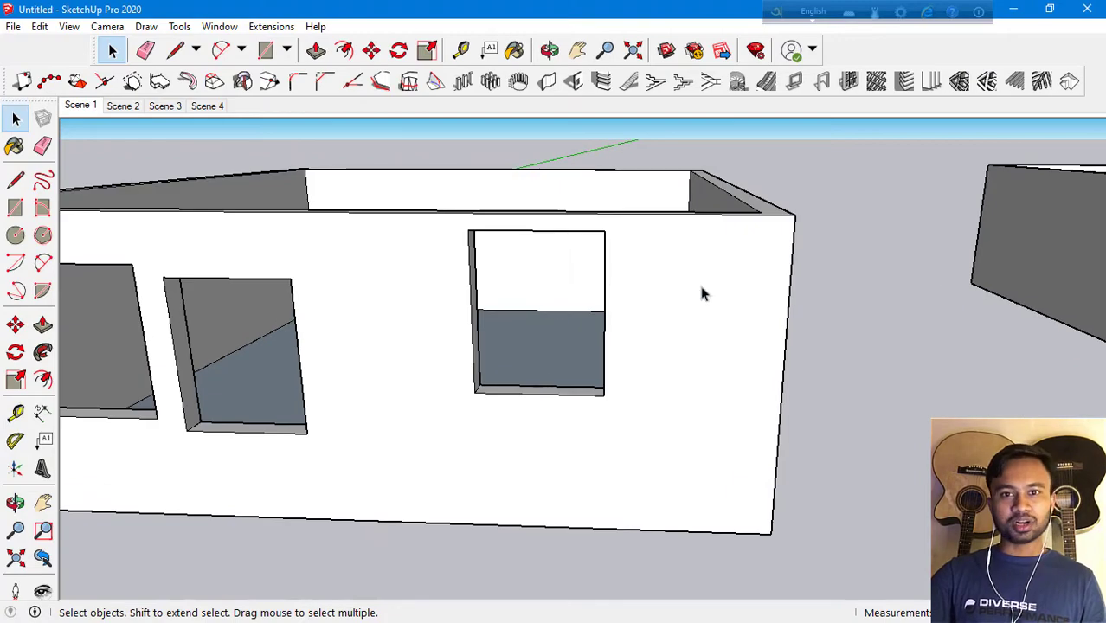
pyautogui.scroll(-3, 541, 331)
pyautogui.scroll(-2, 543, 344)
pyautogui.scroll(-2, 543, 344)
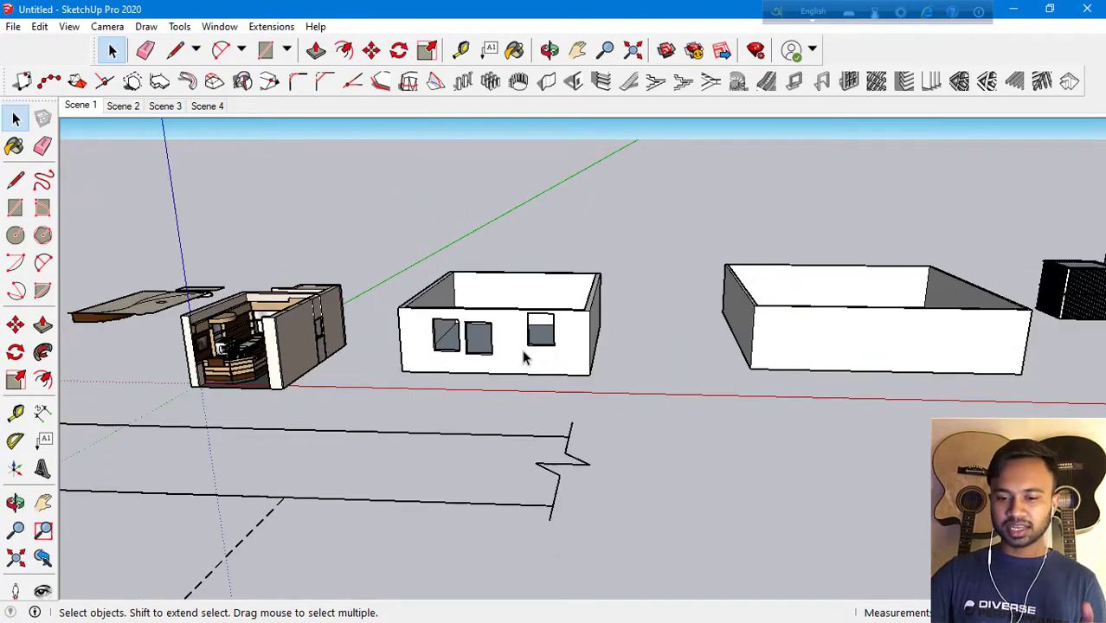
pyautogui.scroll(-1, 523, 353)
pyautogui.scroll(-2, 608, 311)
pyautogui.moveTo(606, 315); pyautogui.dragTo(594, 356, button='middle')
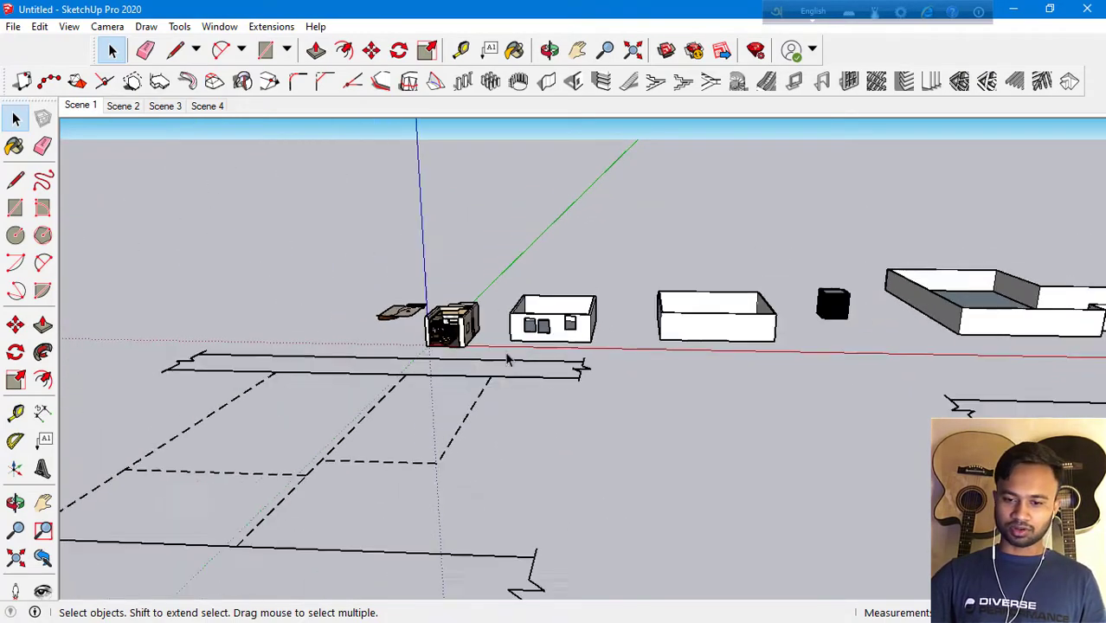